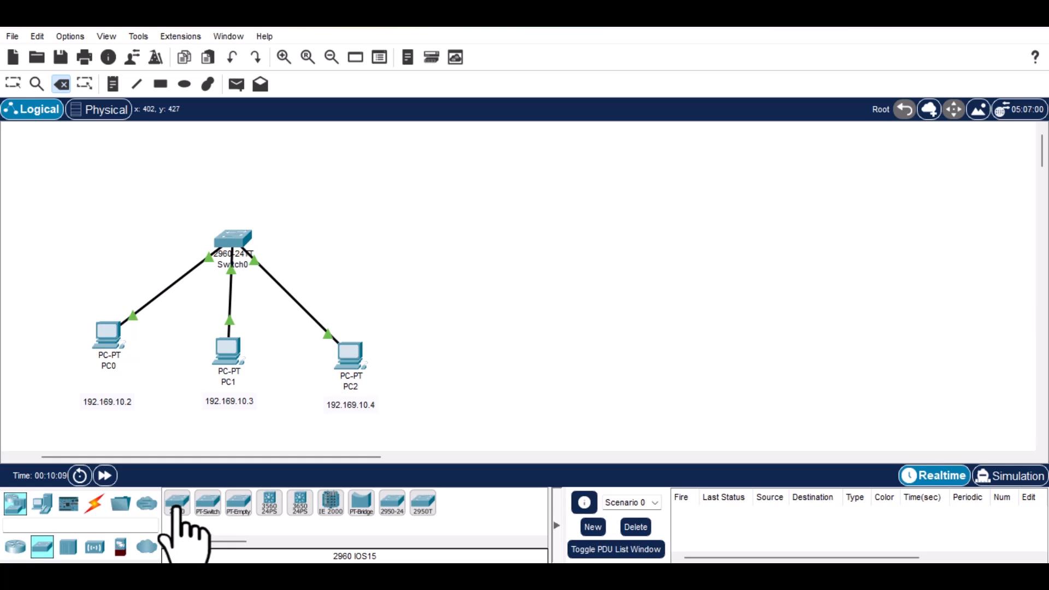
- Place a 2960 switch in the empty area of the workspace beside the existing three-PC network
{"action": "left_click", "coordinate": [177, 507]}
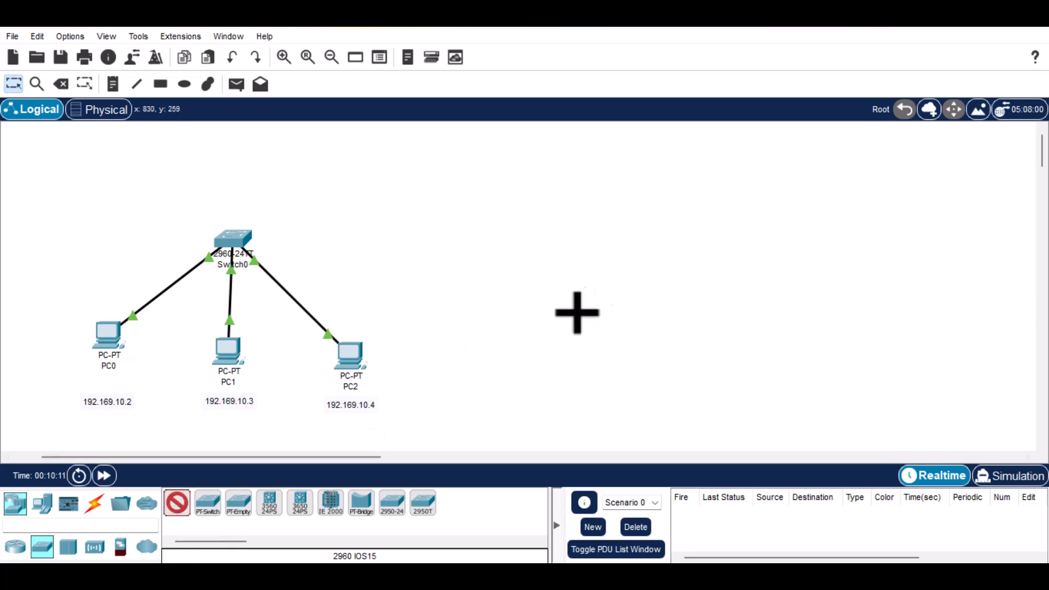
{"action": "left_click", "coordinate": [601, 243]}
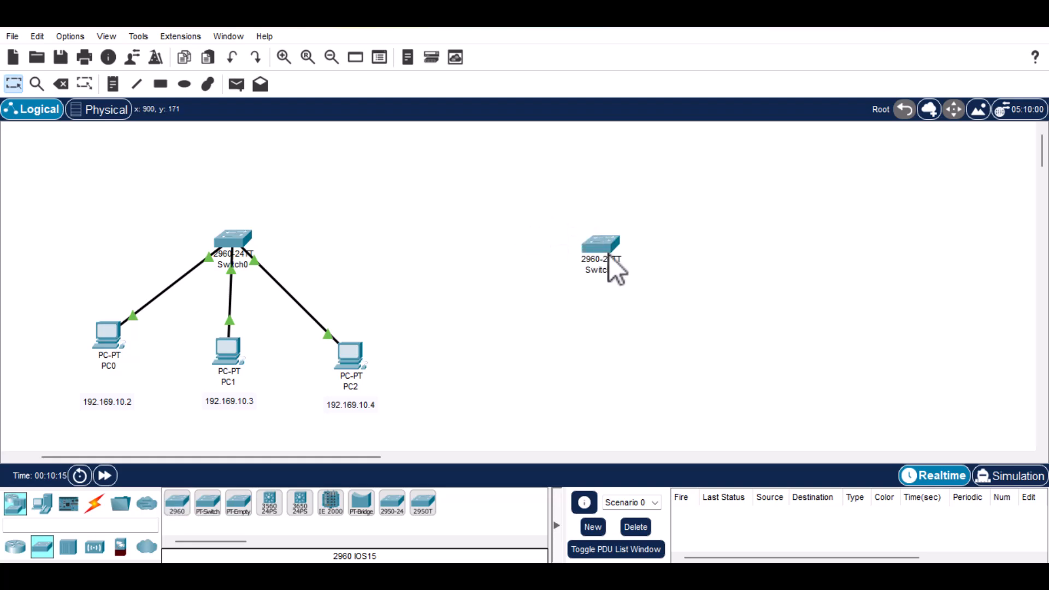
{"action": "mouse_move", "coordinate": [595, 245]}
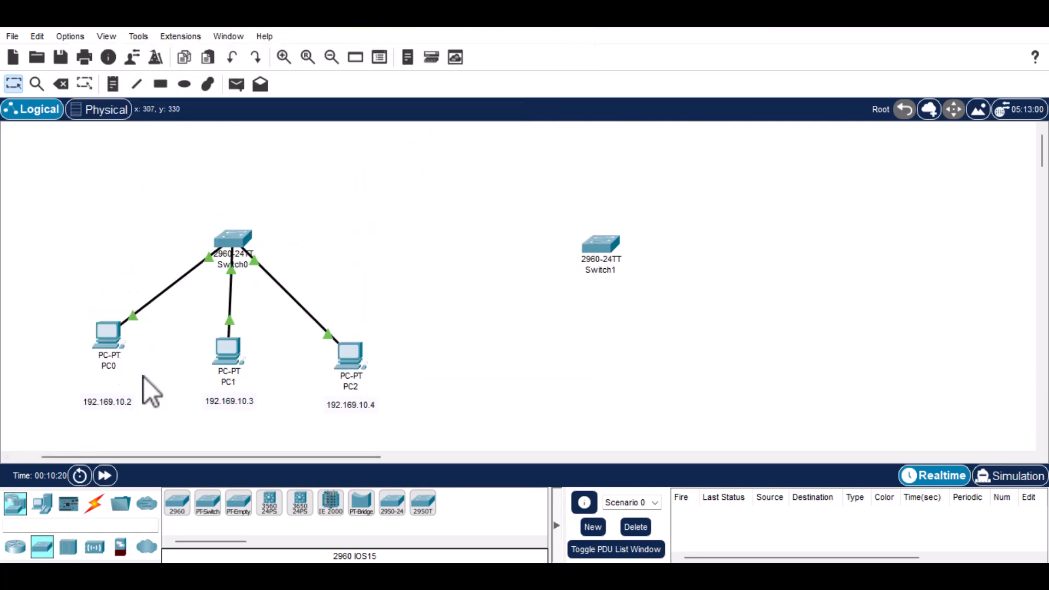
- Place two PCs side by side below Switch1 and a laptop beside them, all apart from the existing network
{"action": "left_click", "coordinate": [44, 508]}
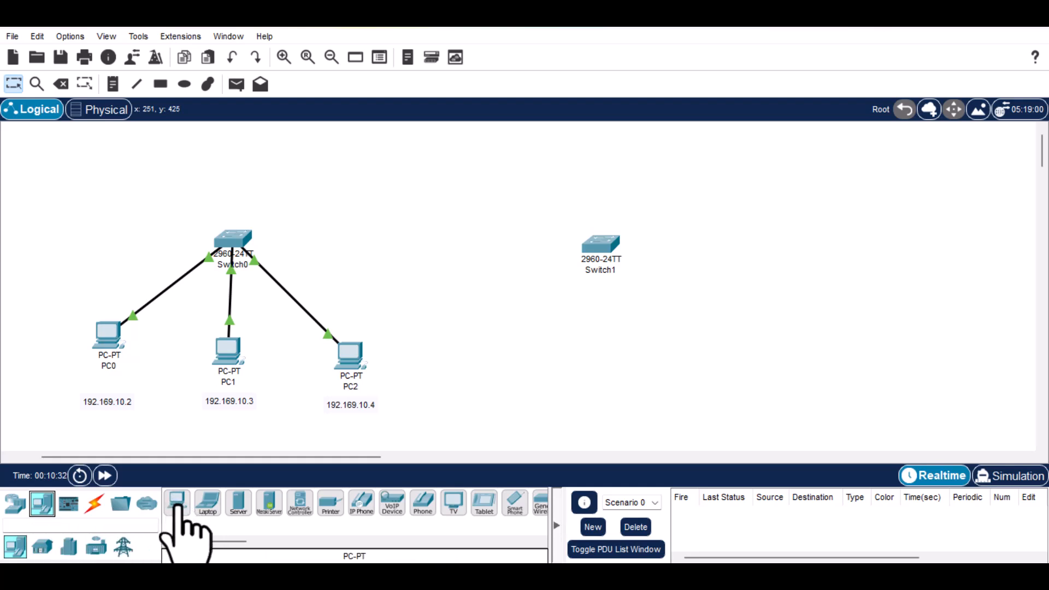
{"action": "left_click_drag", "start_coordinate": [178, 514], "coordinate": [525, 365]}
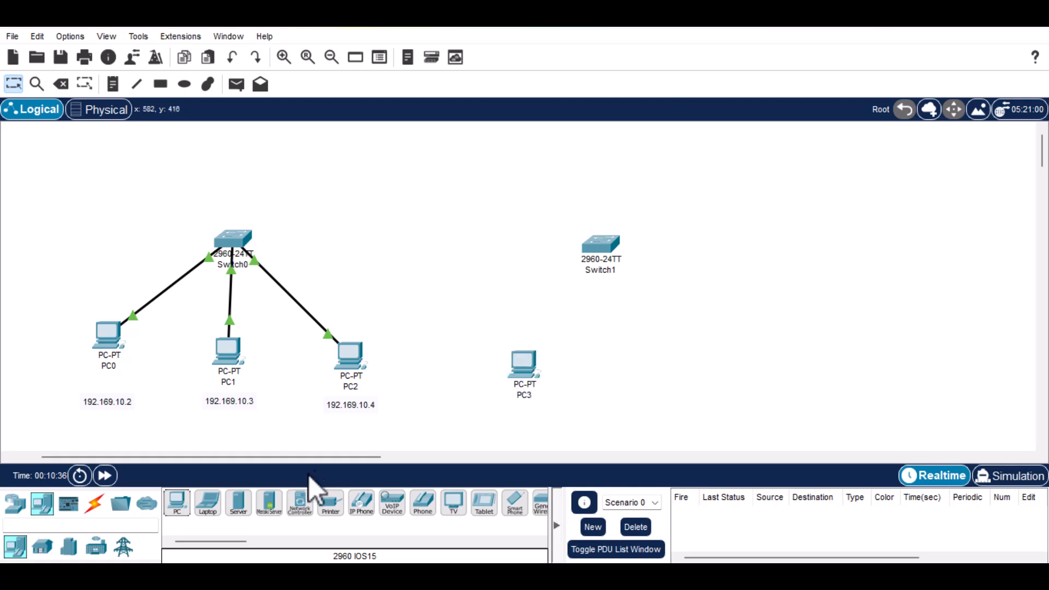
{"action": "left_click_drag", "start_coordinate": [175, 508], "coordinate": [641, 372]}
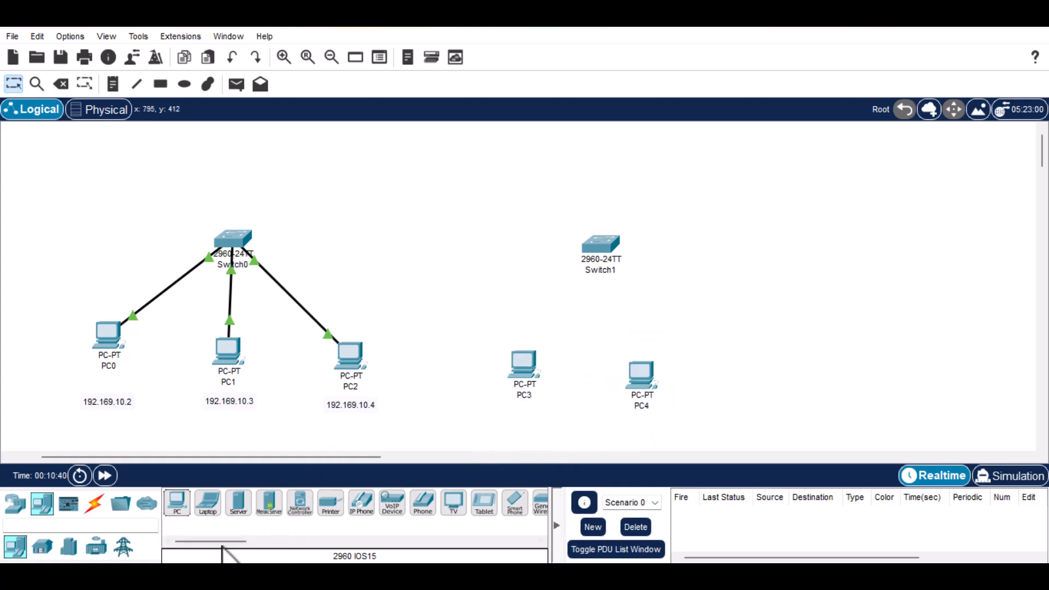
{"action": "left_click_drag", "start_coordinate": [206, 506], "coordinate": [747, 313]}
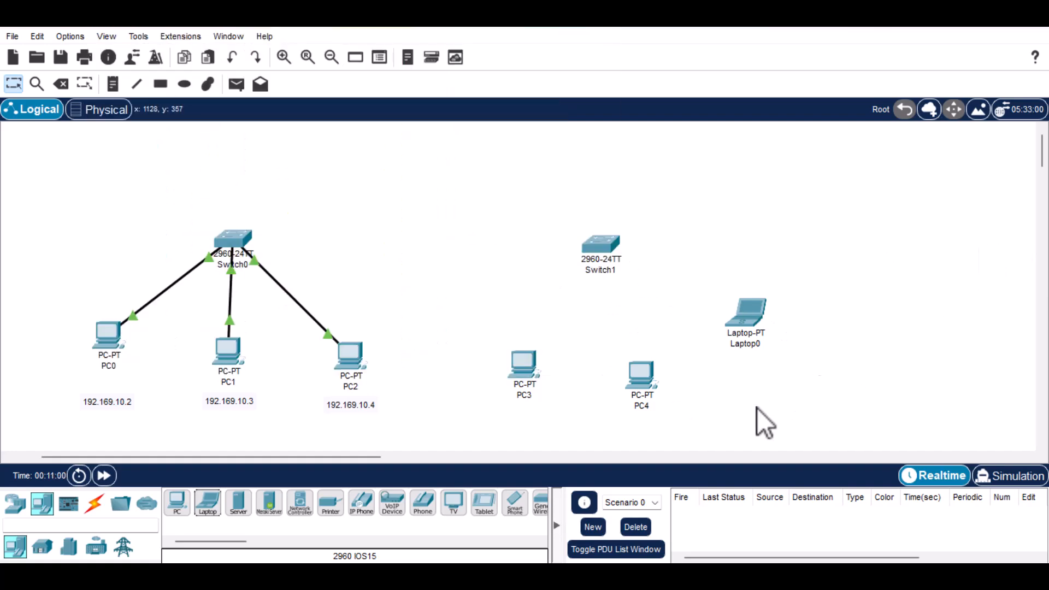
- Connect Laptop0's FastEthernet0 port to FastEthernet0/4 on Switch1 with a Copper Straight-Through cable
{"action": "left_click", "coordinate": [95, 507]}
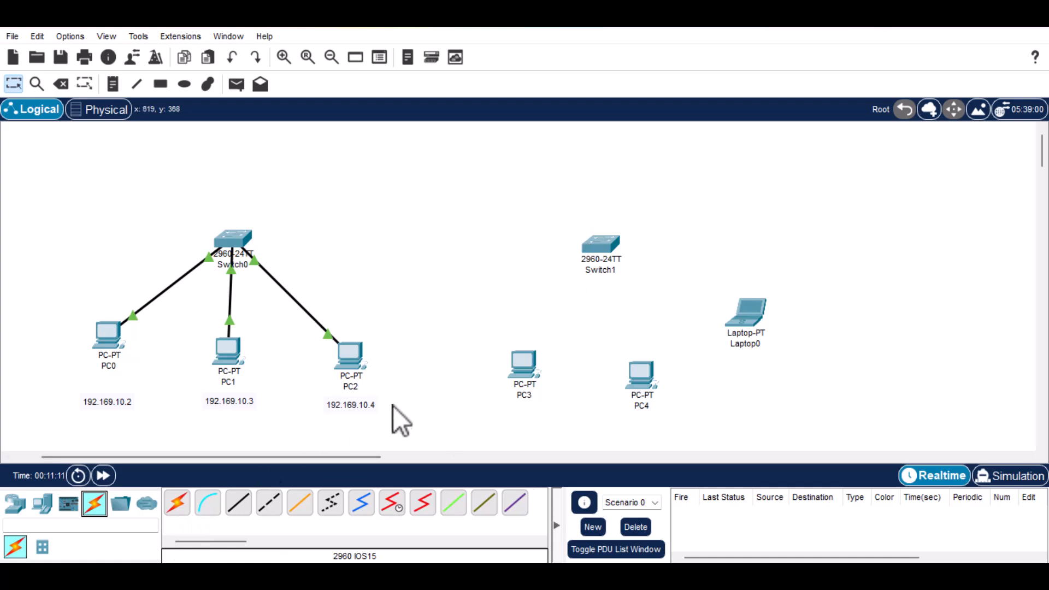
{"action": "left_click", "coordinate": [239, 507]}
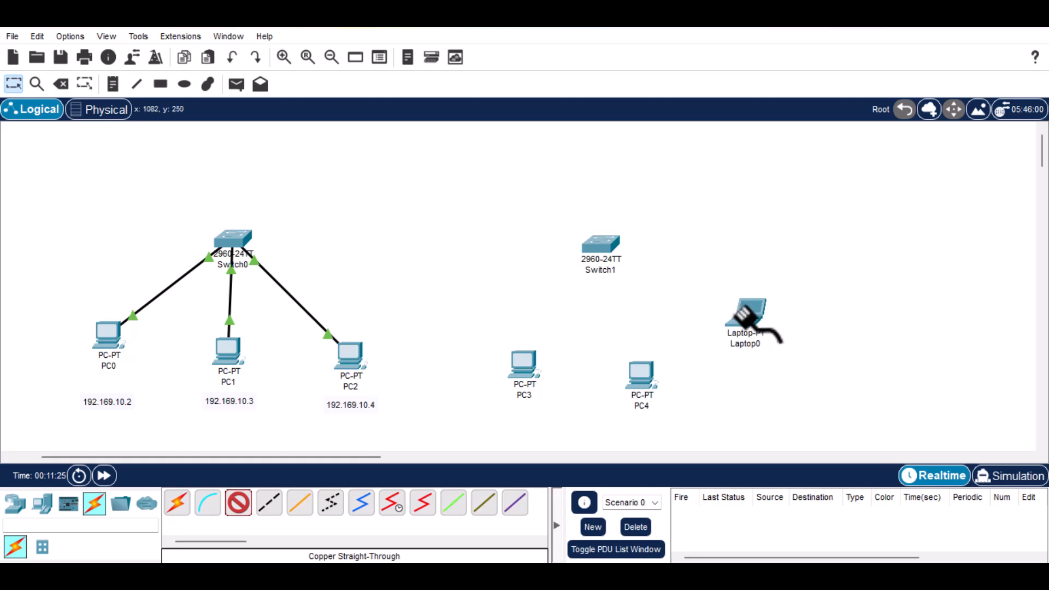
{"action": "mouse_move", "coordinate": [747, 320]}
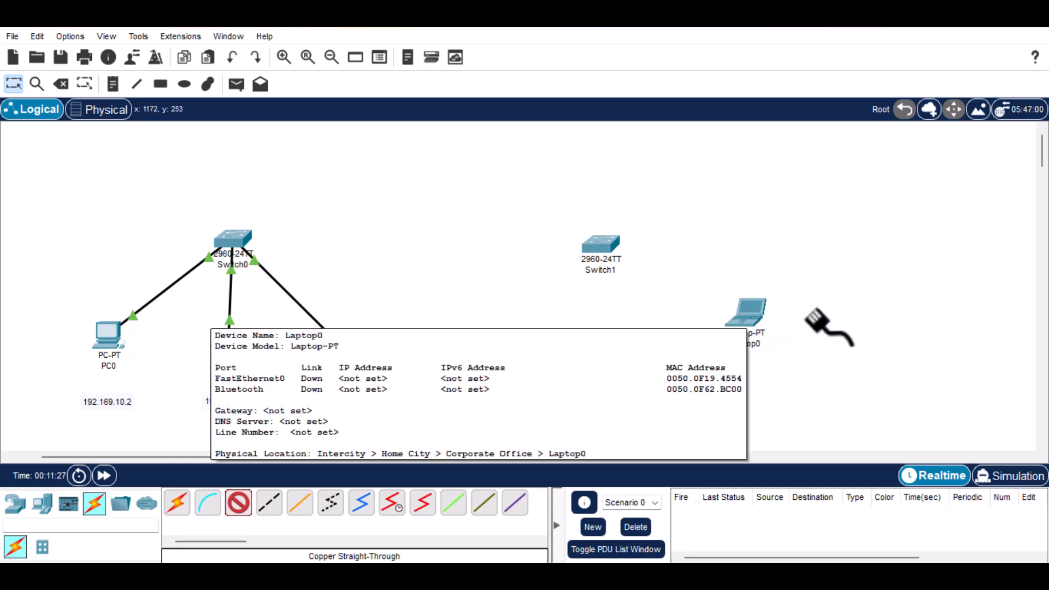
{"action": "left_click", "coordinate": [749, 316]}
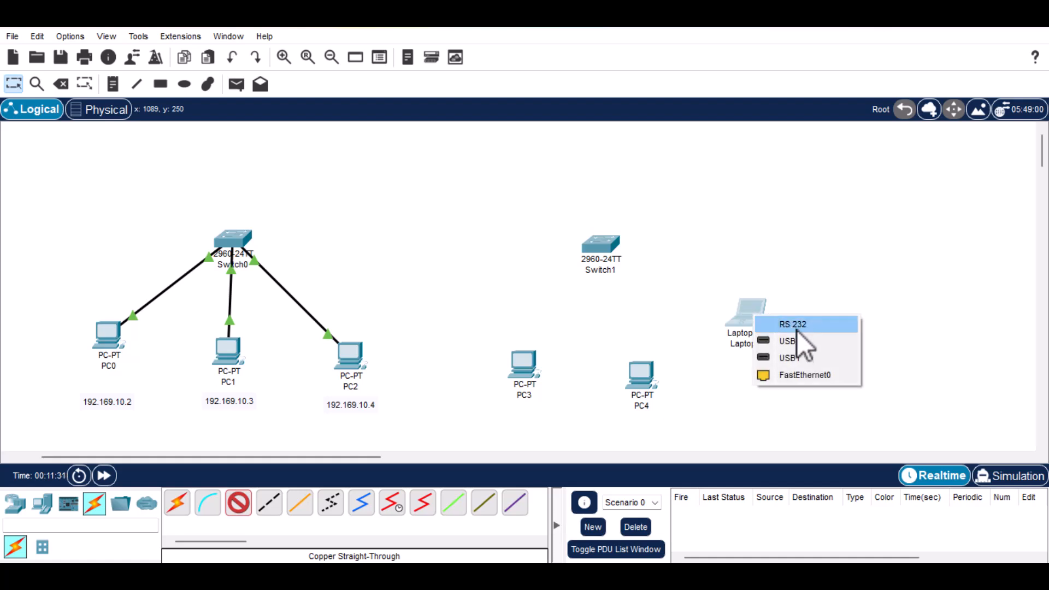
{"action": "left_click", "coordinate": [801, 377]}
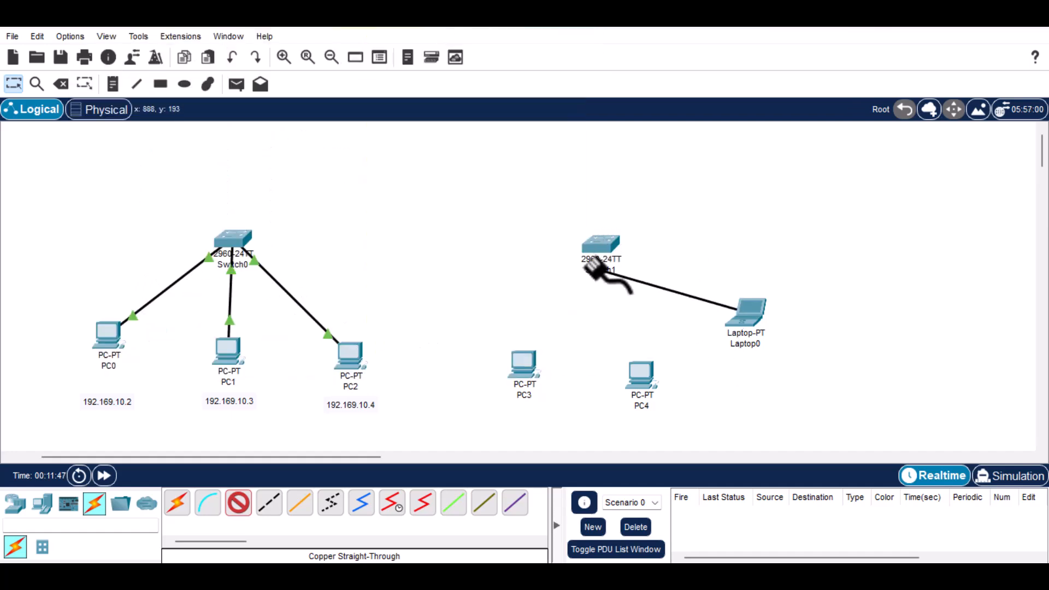
{"action": "left_click", "coordinate": [604, 246]}
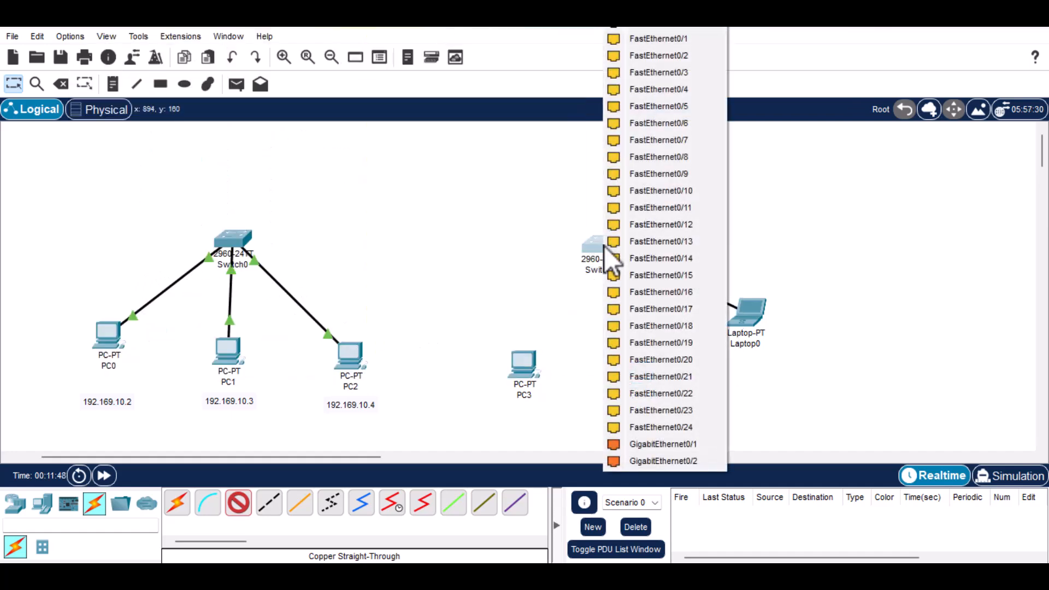
{"action": "left_click", "coordinate": [660, 90]}
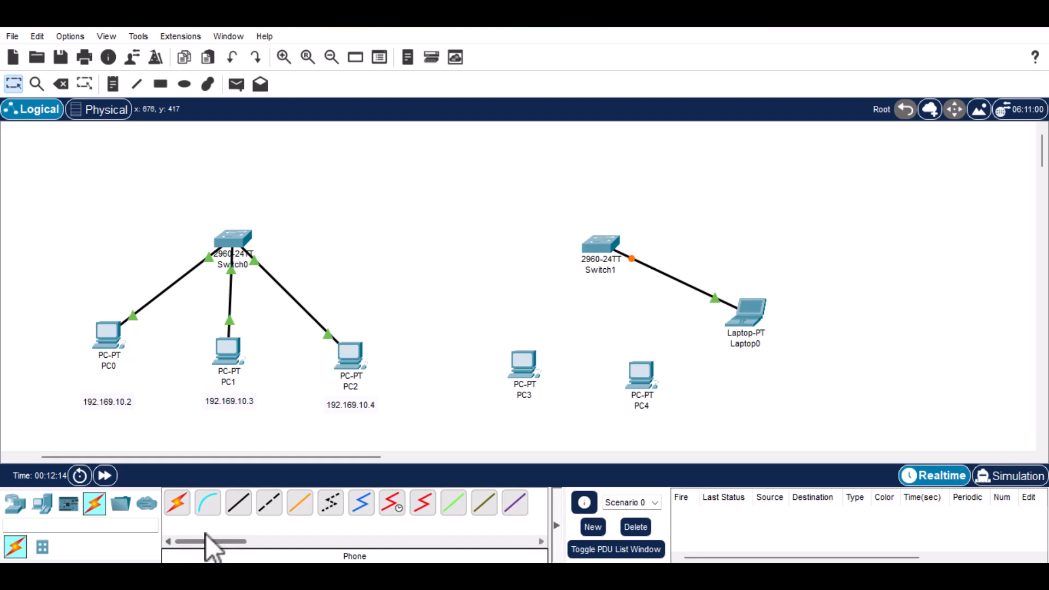
- Connect PC4's FastEthernet0 port to FastEthernet0/5 on Switch1 with a Copper Straight-Through cable
{"action": "left_click", "coordinate": [239, 508]}
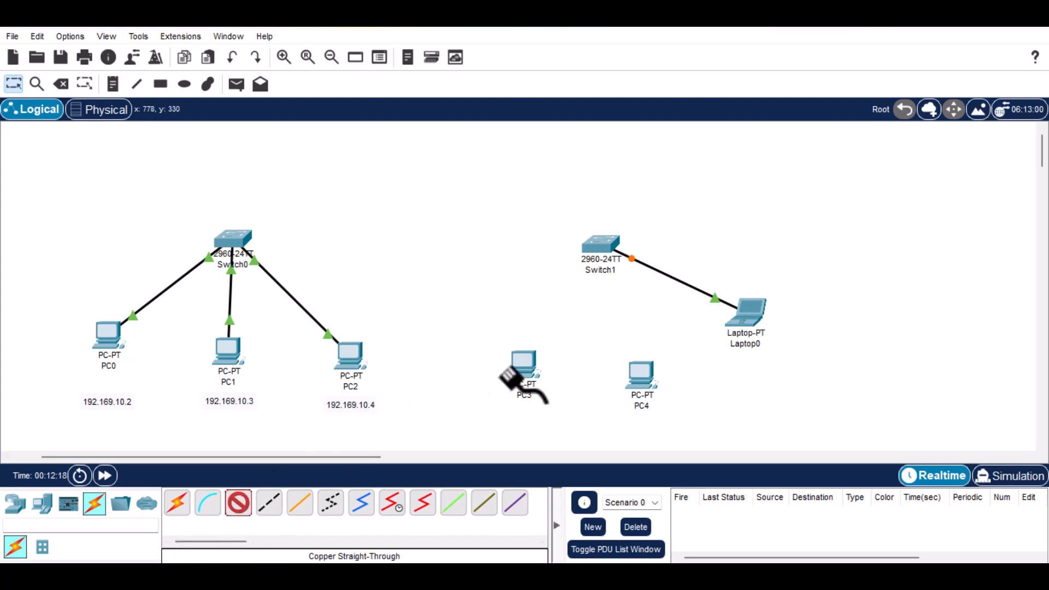
{"action": "left_click", "coordinate": [642, 375]}
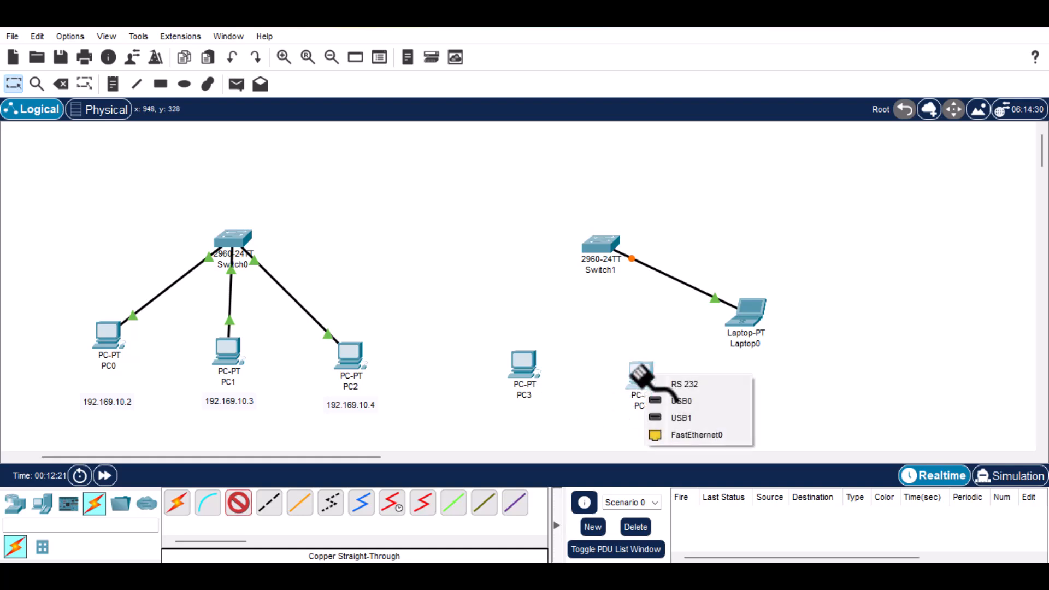
{"action": "left_click", "coordinate": [698, 436]}
{"action": "left_click", "coordinate": [604, 247]}
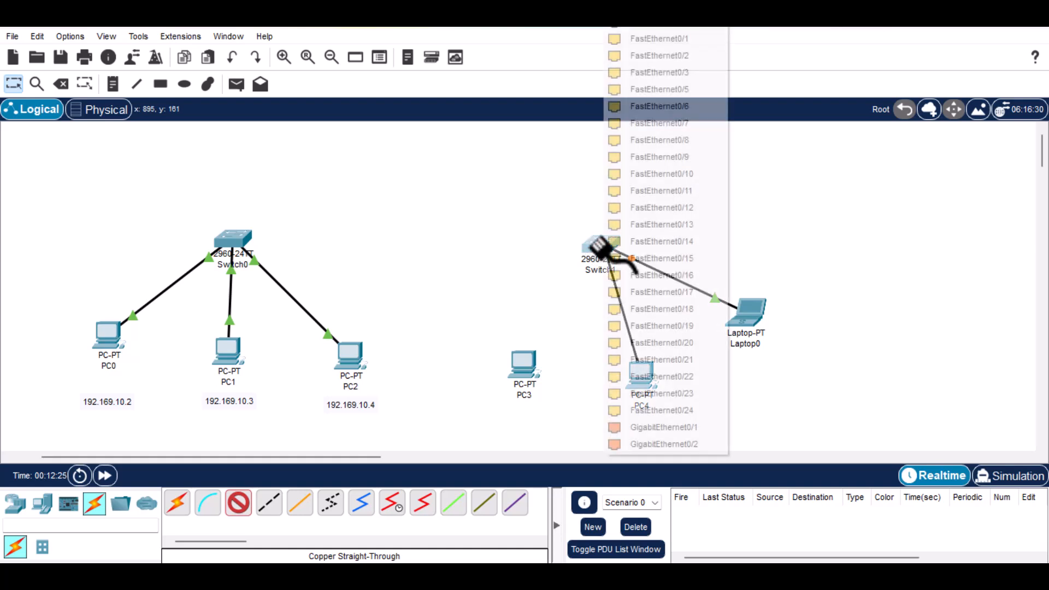
{"action": "left_click", "coordinate": [665, 94]}
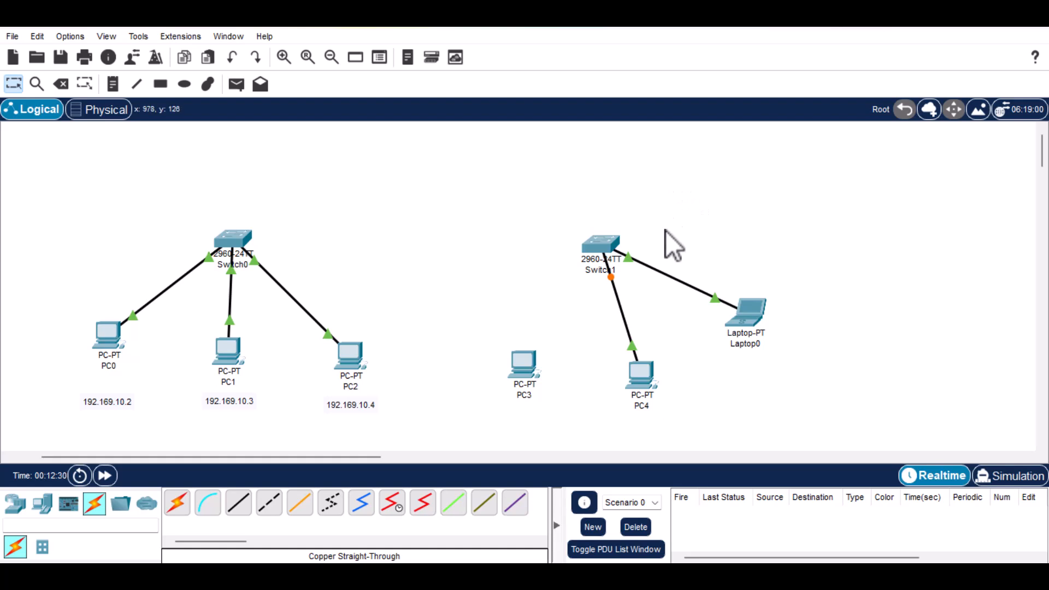
- Connect PC3's FastEthernet0 port to FastEthernet0/6 on Switch1 with a Copper Straight-Through cable
{"action": "left_click", "coordinate": [238, 504]}
{"action": "left_click", "coordinate": [518, 363]}
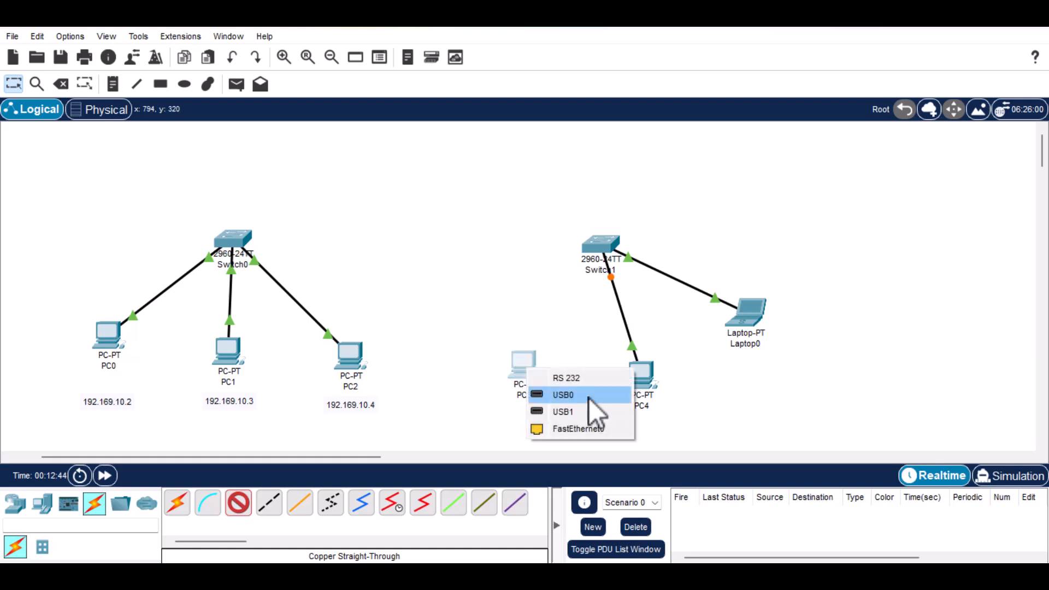
{"action": "left_click", "coordinate": [578, 427]}
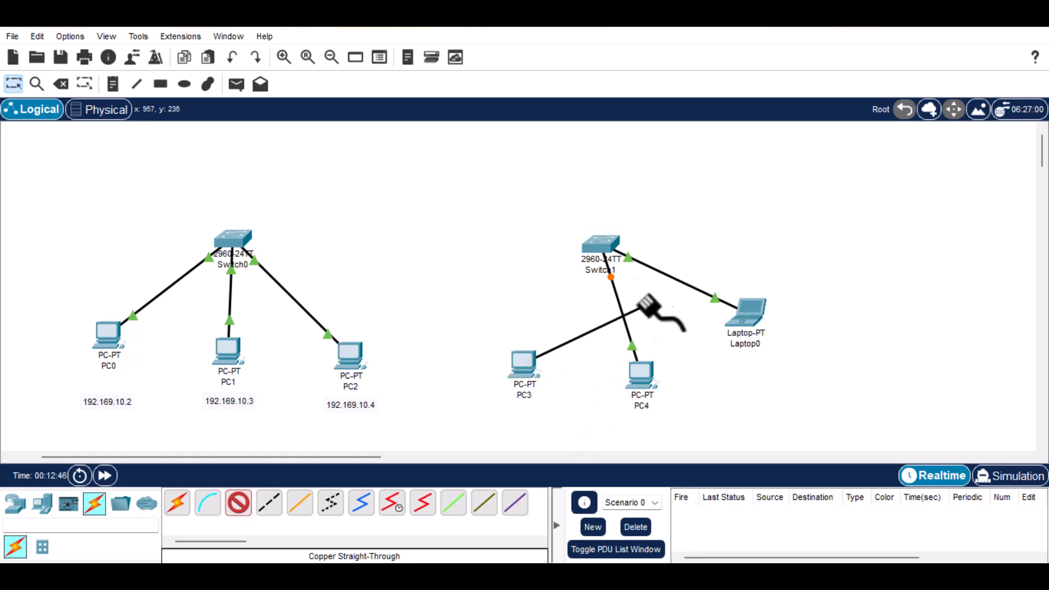
{"action": "left_click", "coordinate": [596, 249]}
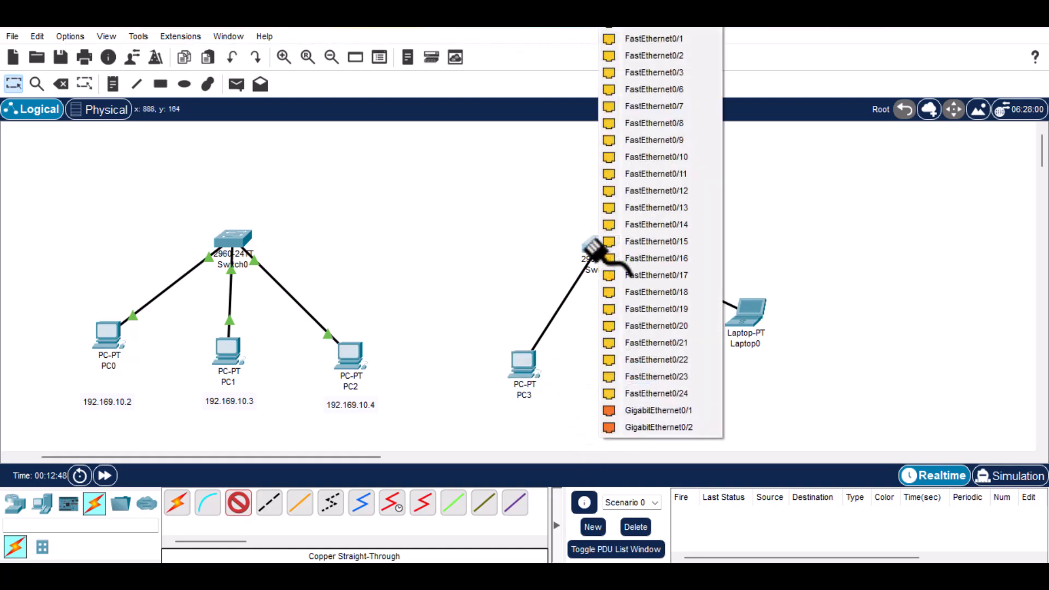
{"action": "left_click", "coordinate": [661, 91]}
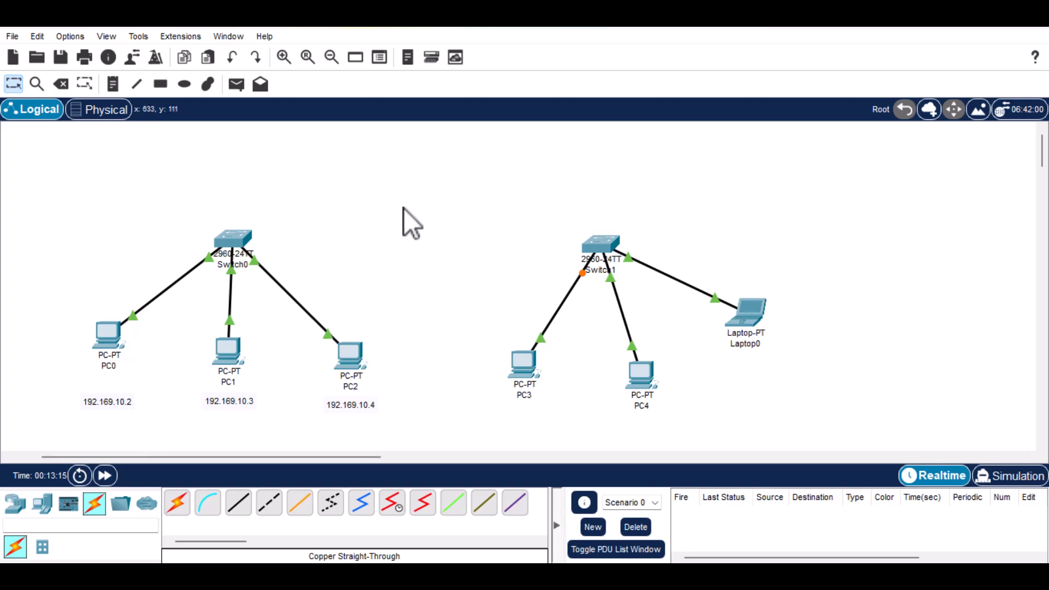
- Place an 1841 router between and slightly above the two switches
{"action": "left_click", "coordinate": [14, 505]}
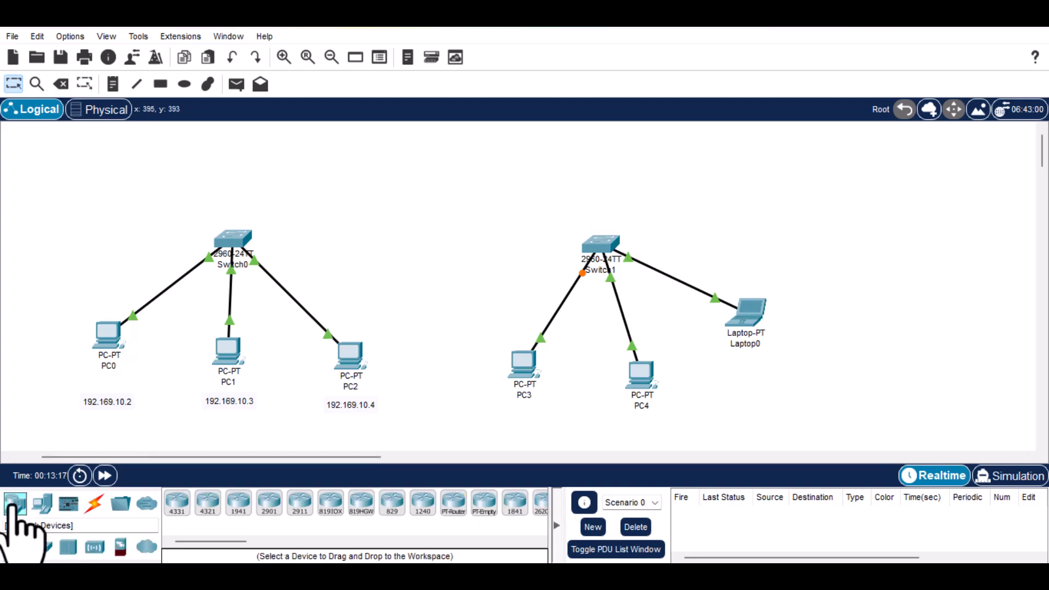
{"action": "left_click", "coordinate": [13, 548]}
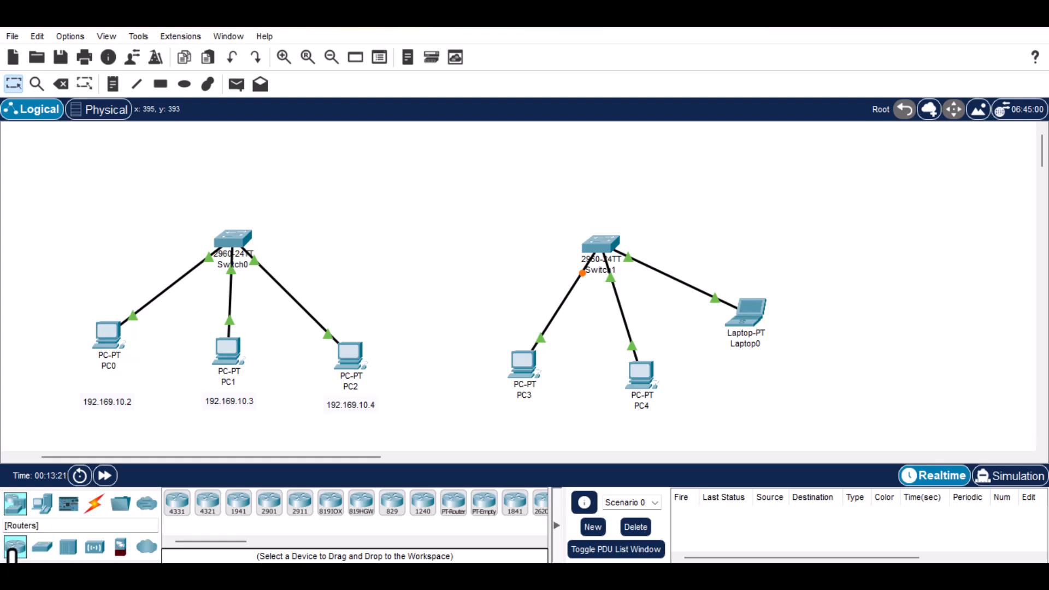
{"action": "left_click", "coordinate": [516, 503]}
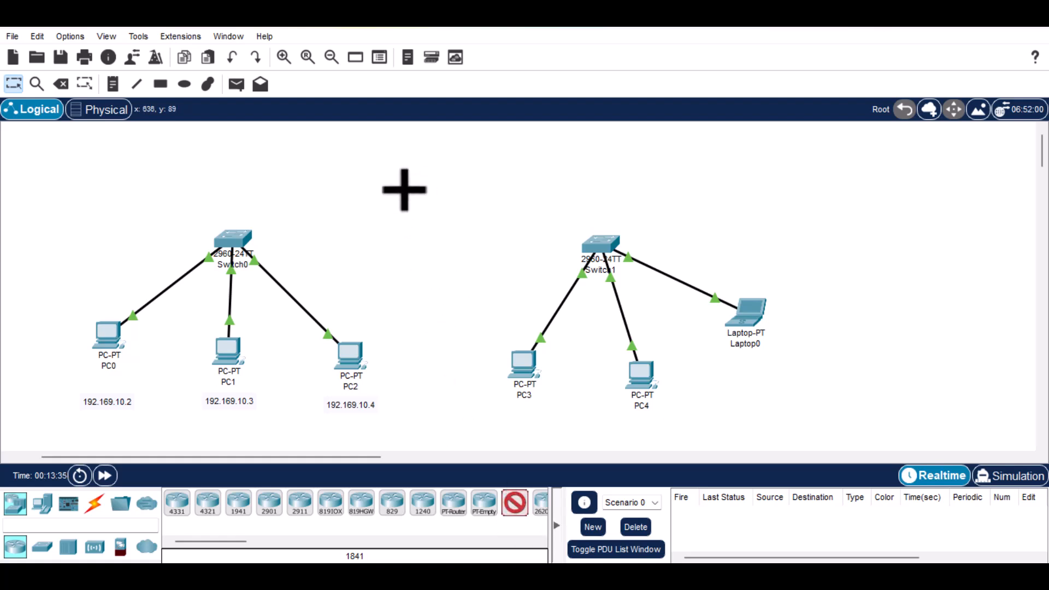
{"action": "left_click", "coordinate": [404, 190]}
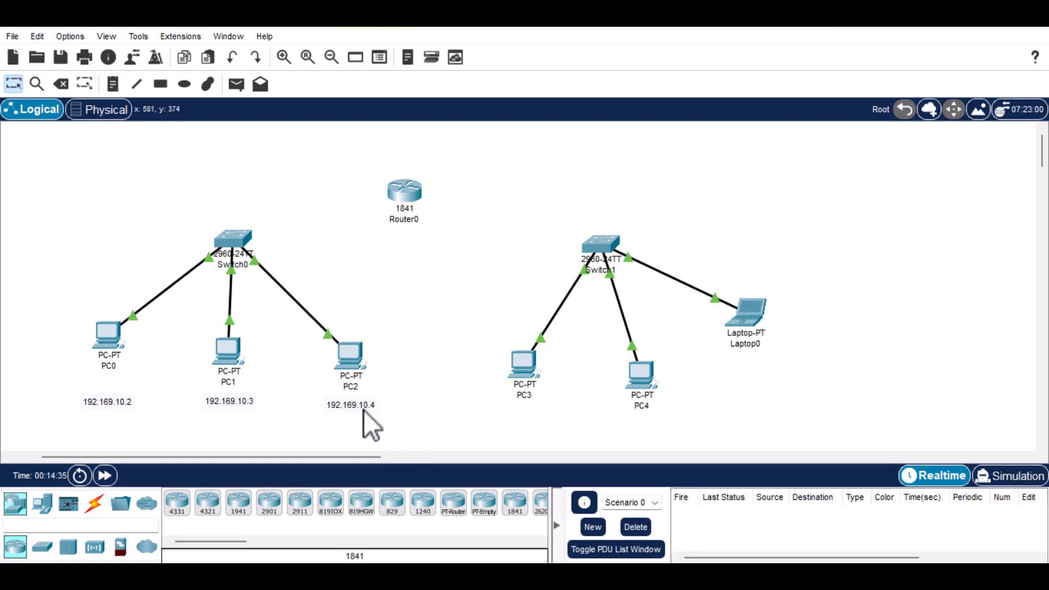
- Configure PC3's FastEthernet0 interface with static IPv4 address 192.169.20.2 and subnet mask 255.255.255.0
{"action": "left_click", "coordinate": [522, 365]}
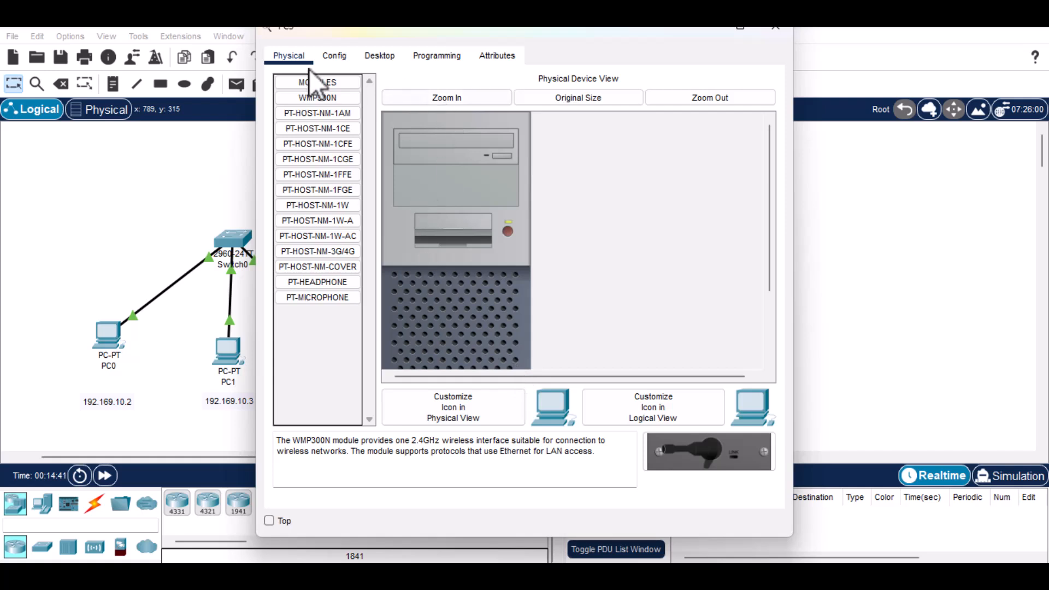
{"action": "left_click_drag", "start_coordinate": [460, 32], "coordinate": [458, 56]}
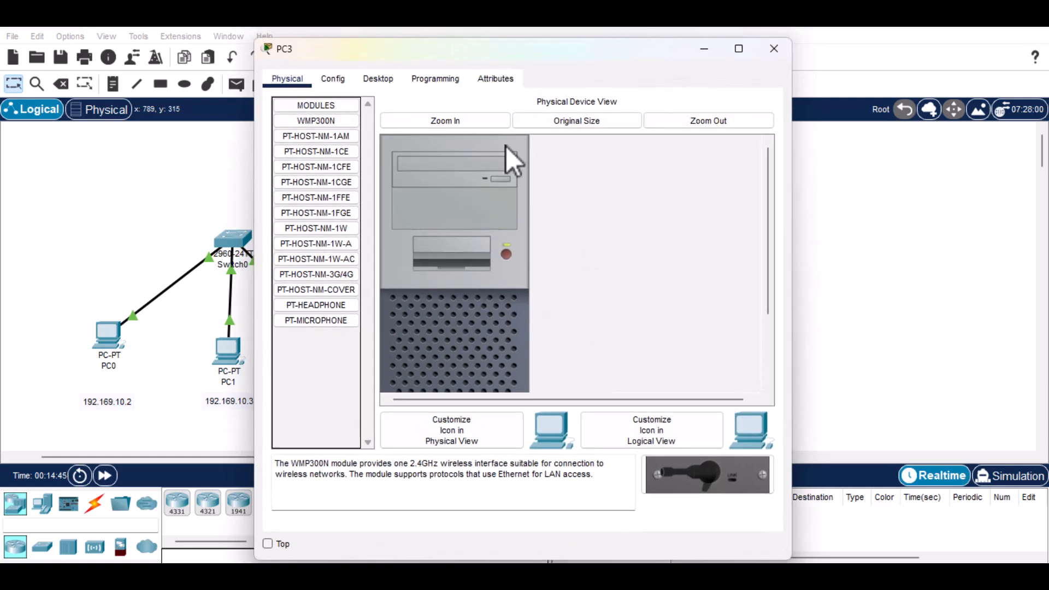
{"action": "left_click", "coordinate": [333, 82]}
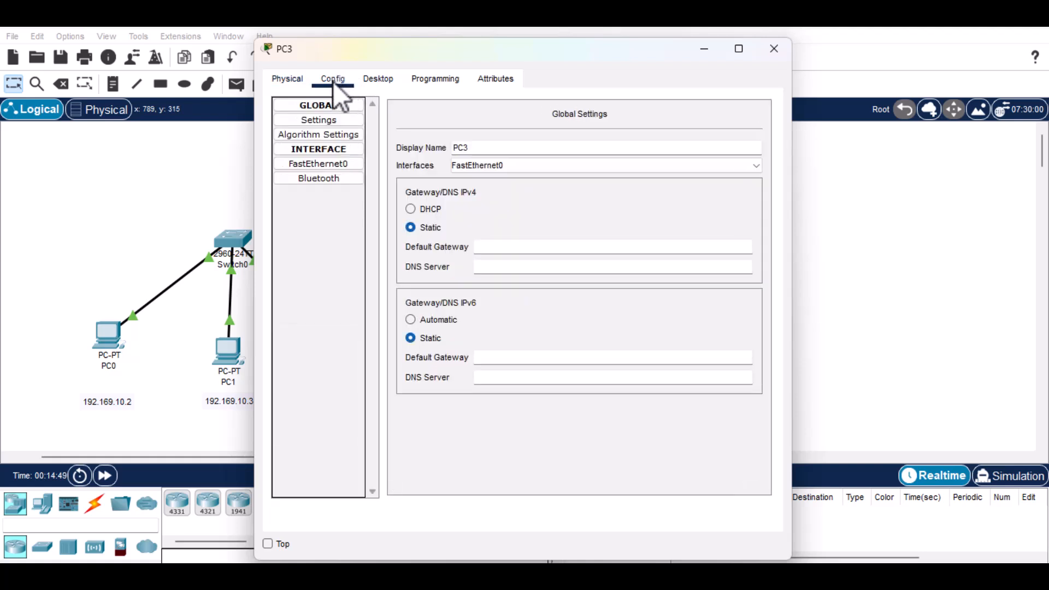
{"action": "left_click", "coordinate": [319, 167]}
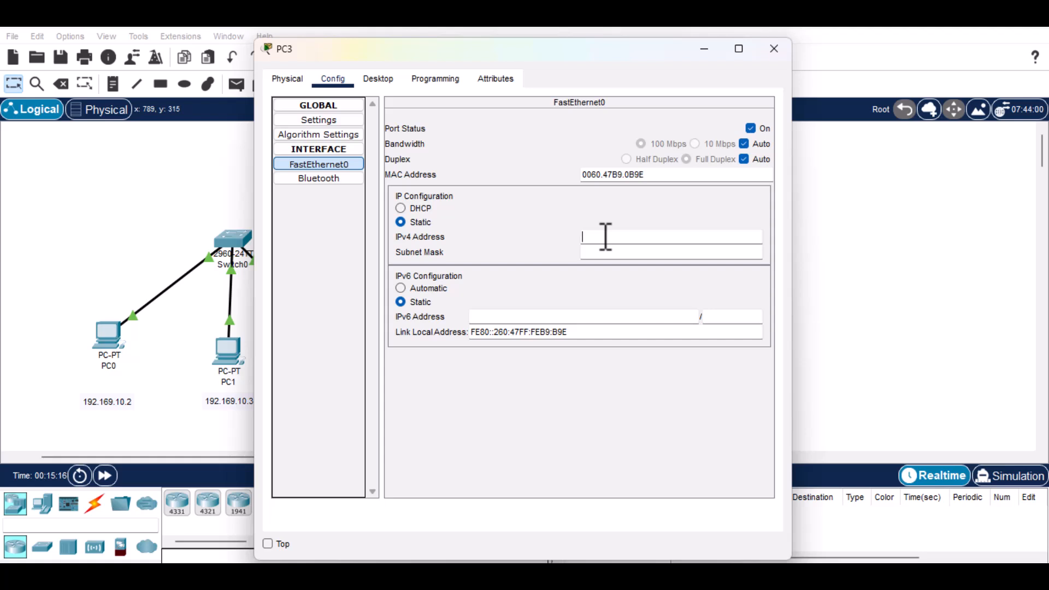
{"action": "type", "text": "192"}
{"action": "type", "text": ".169.20.2"}
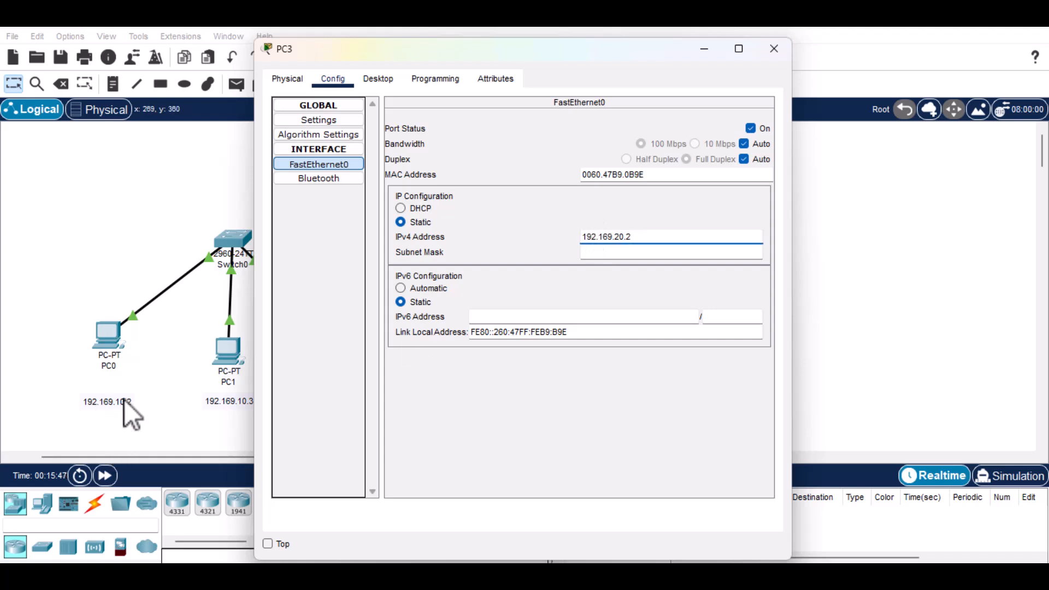
{"action": "left_click", "coordinate": [637, 239]}
{"action": "left_click", "coordinate": [593, 252]}
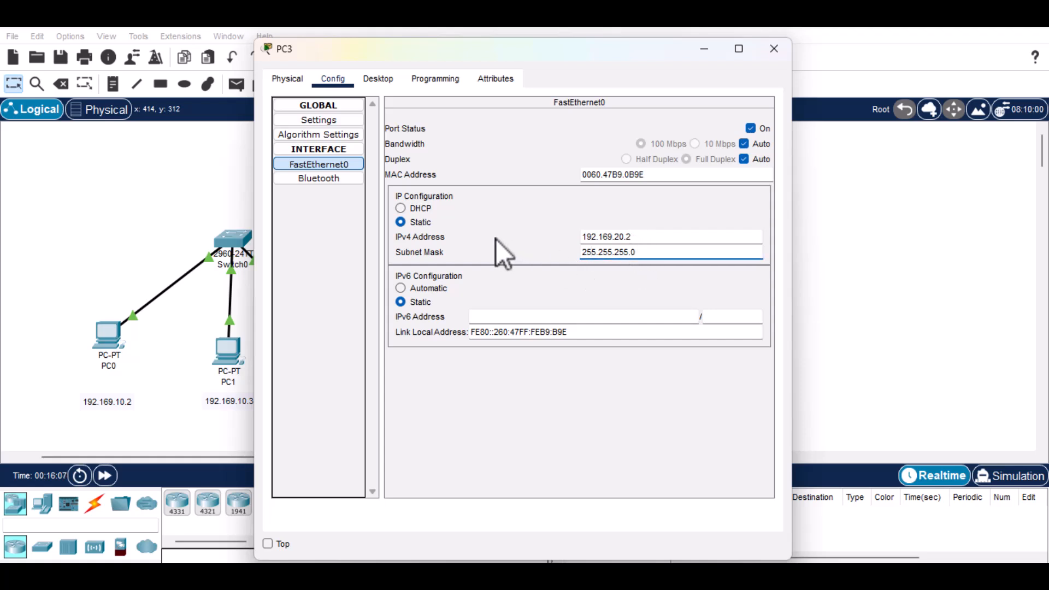
{"action": "left_click_drag", "start_coordinate": [549, 50], "coordinate": [333, 65]}
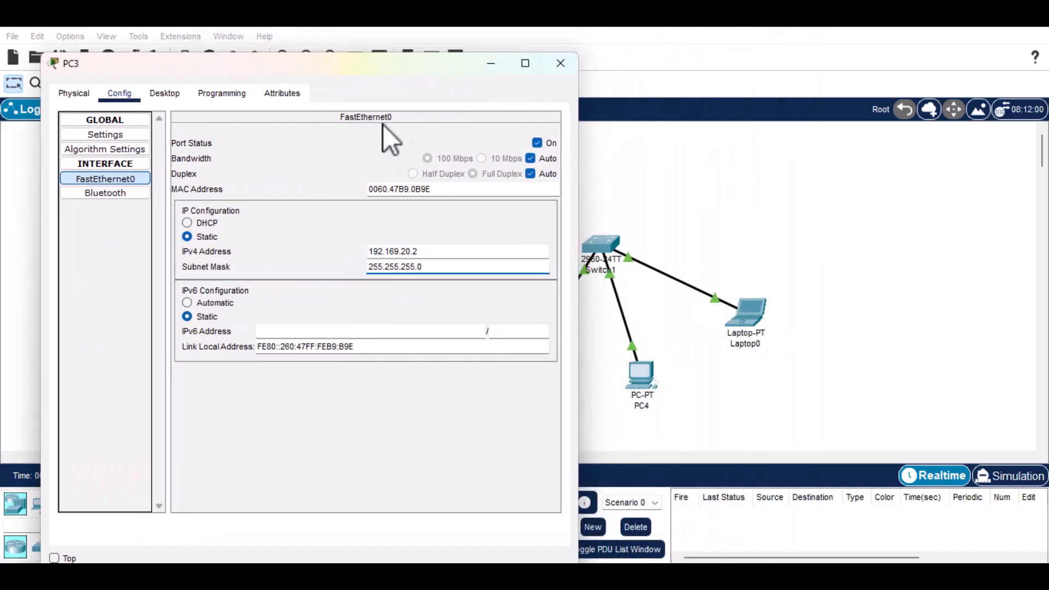
{"action": "left_click", "coordinate": [559, 64]}
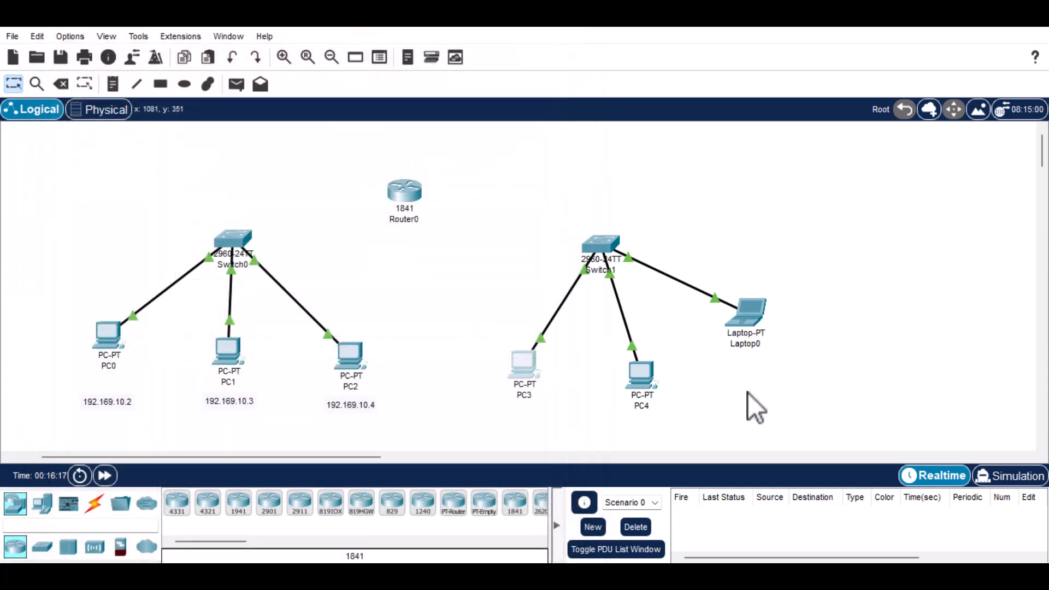
- Assign the static IPv4 address 192.169.20.3 to PC4's FastEthernet0 interface and close its configuration window
{"action": "left_click", "coordinate": [647, 374]}
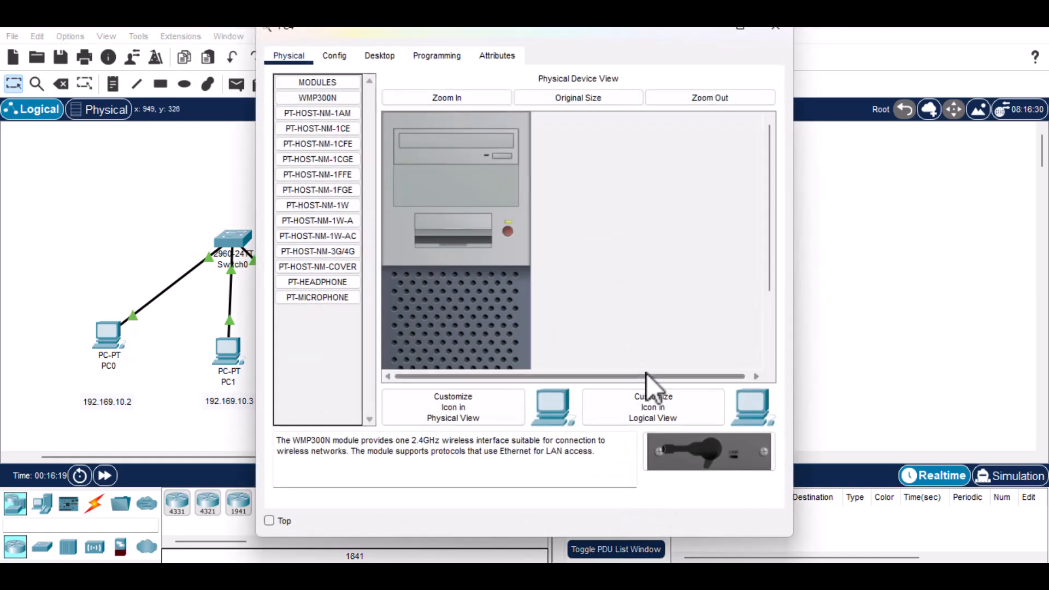
{"action": "left_click", "coordinate": [334, 57]}
{"action": "left_click", "coordinate": [312, 142]}
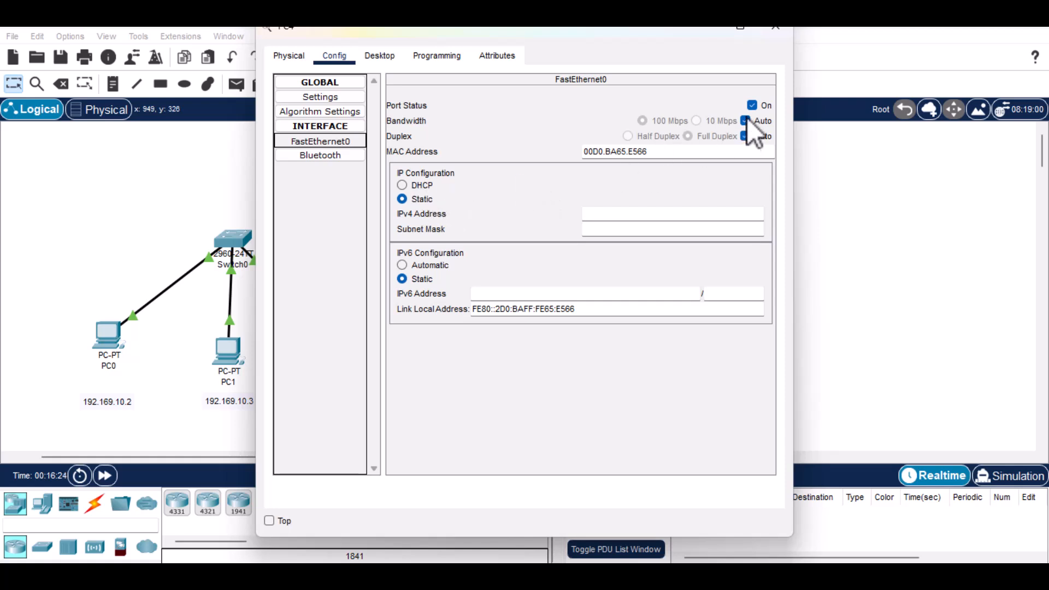
{"action": "left_click", "coordinate": [599, 214]}
{"action": "type", "text": "192"}
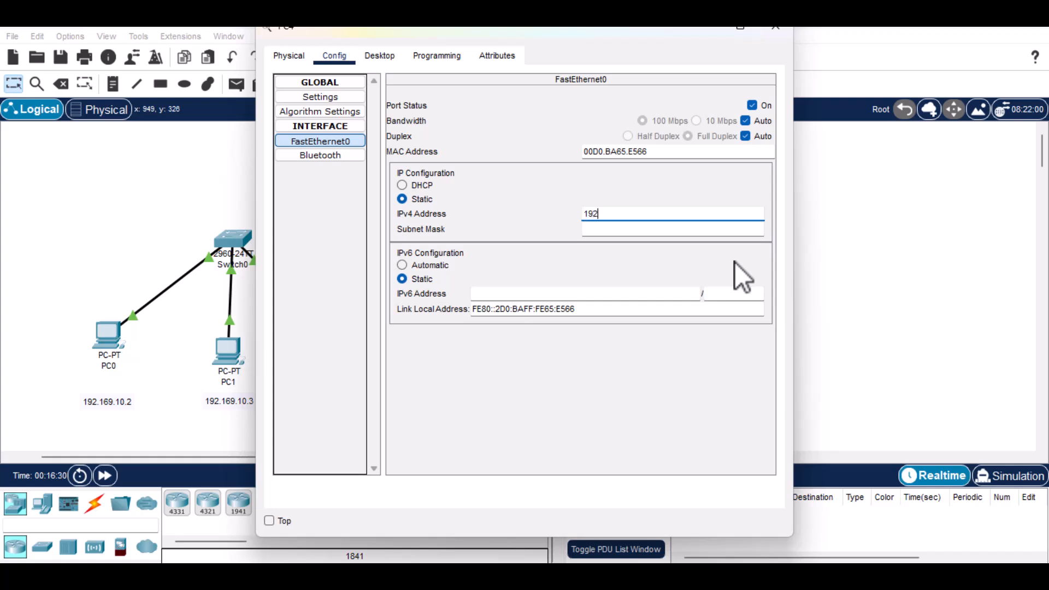
{"action": "type", "text": ".169.20"}
{"action": "type", "text": ".3"}
{"action": "left_click_drag", "start_coordinate": [410, 29], "coordinate": [300, 103]}
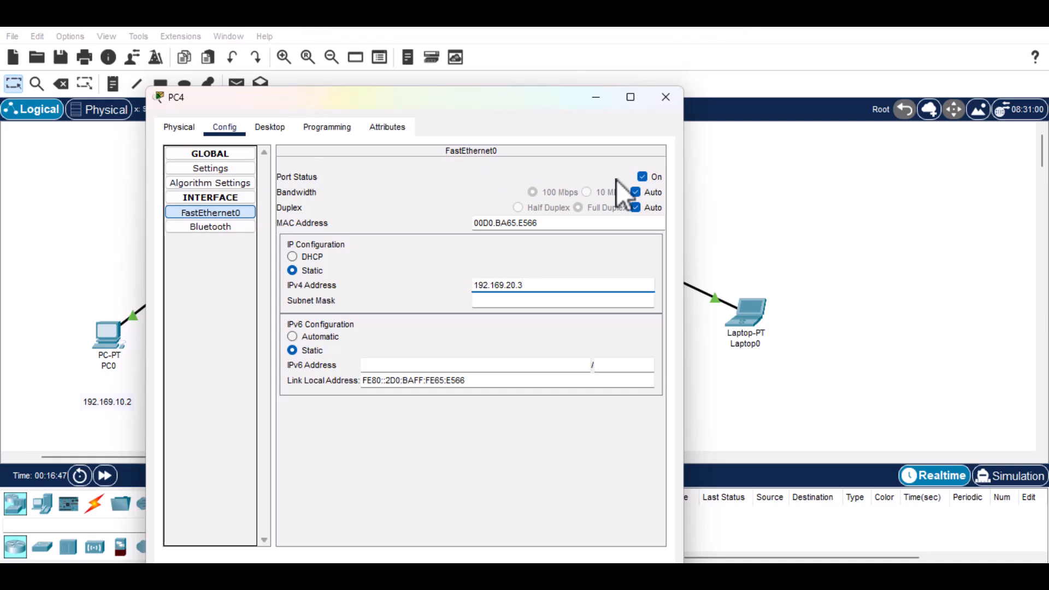
{"action": "left_click", "coordinate": [666, 97]}
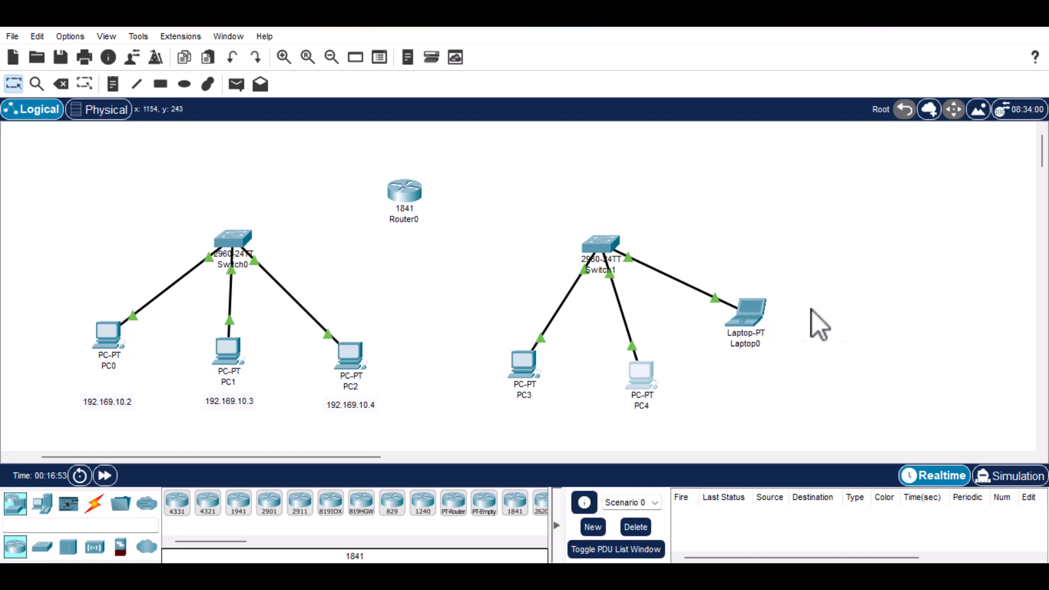
- Configure Laptop0's FastEthernet0 interface with static IPv4 address 192.169.20.4 and subnet mask 255.255.255.0
{"action": "left_click", "coordinate": [750, 318]}
{"action": "left_click", "coordinate": [332, 57]}
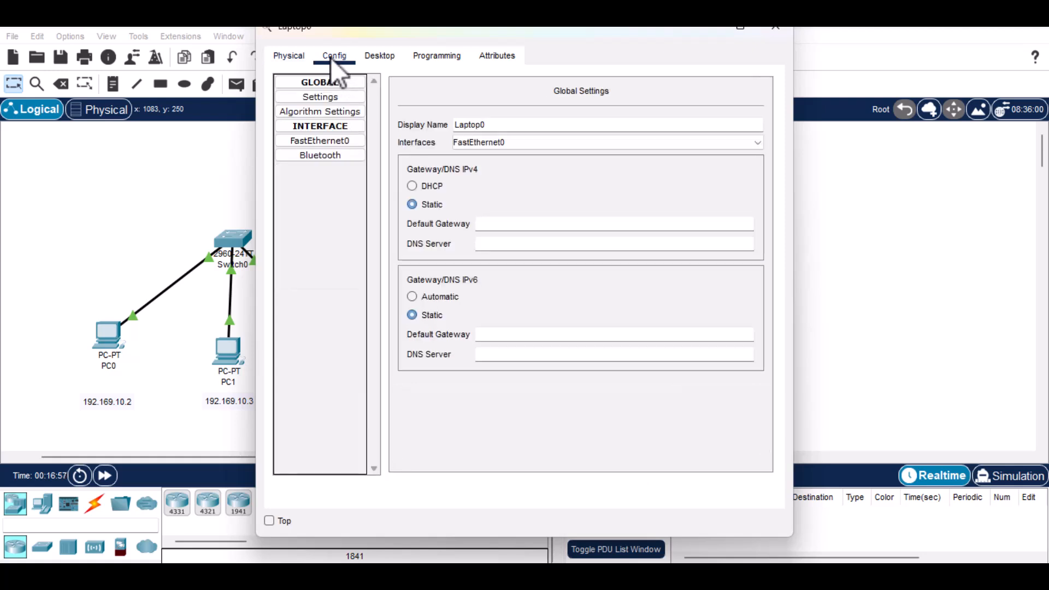
{"action": "left_click", "coordinate": [307, 141]}
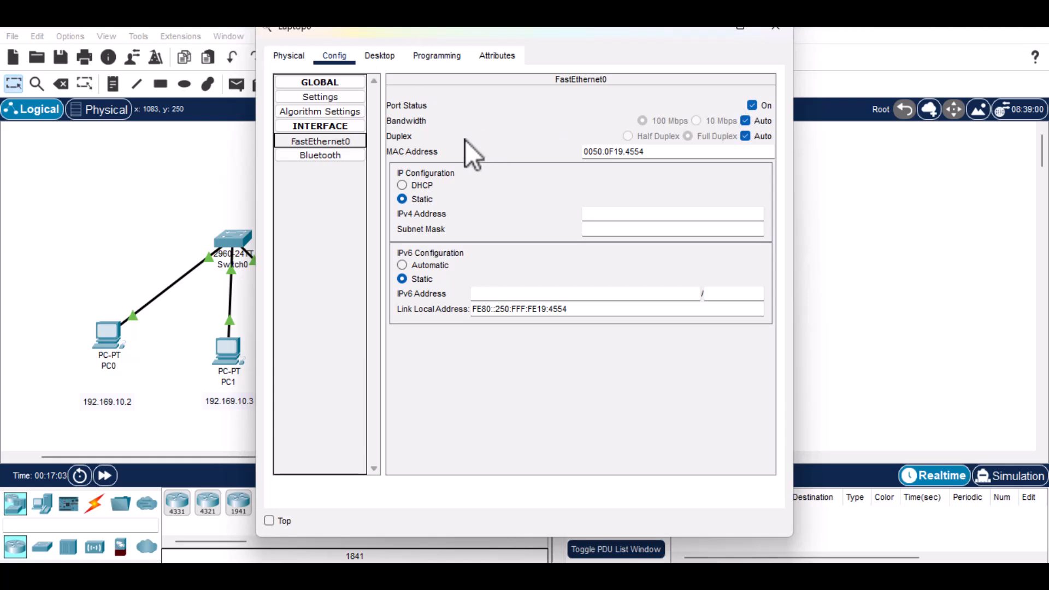
{"action": "left_click", "coordinate": [592, 213]}
{"action": "type", "text": "192"}
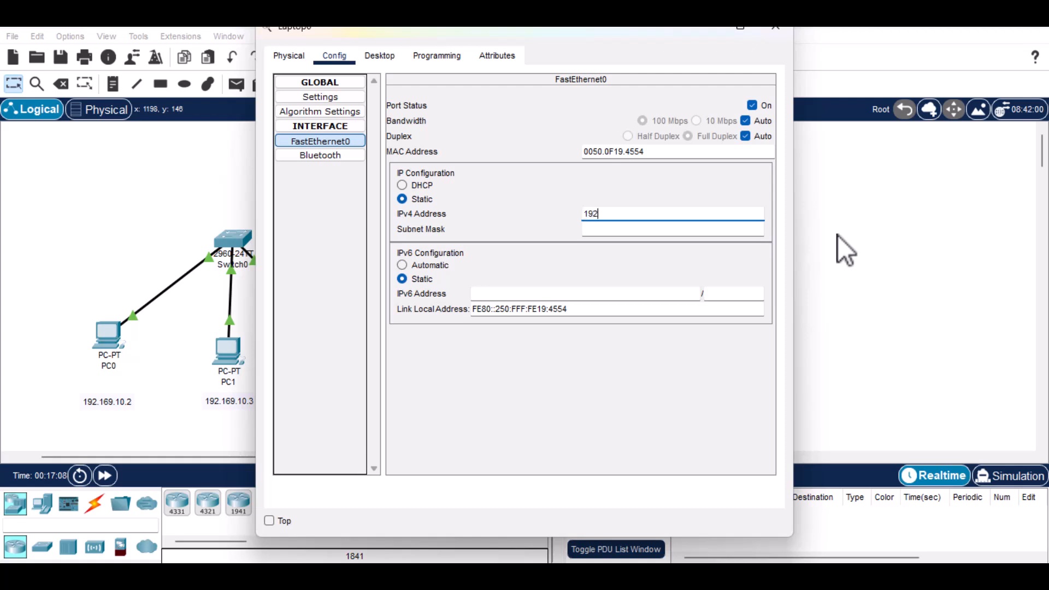
{"action": "type", "text": ".169.20.4"}
{"action": "left_click", "coordinate": [618, 229]}
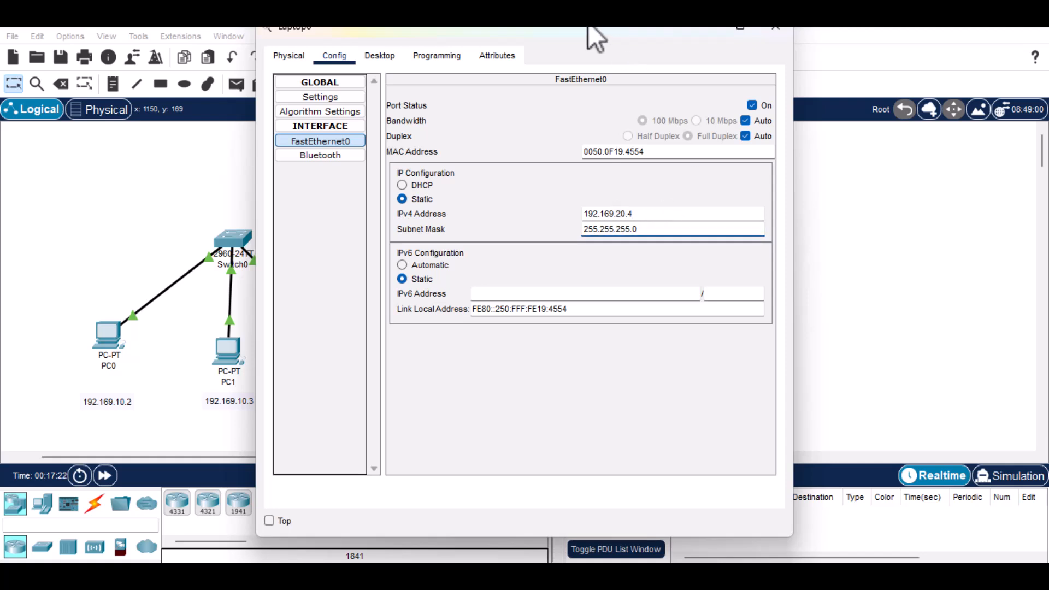
{"action": "left_click_drag", "start_coordinate": [579, 35], "coordinate": [415, 68]}
{"action": "left_click", "coordinate": [572, 65]}
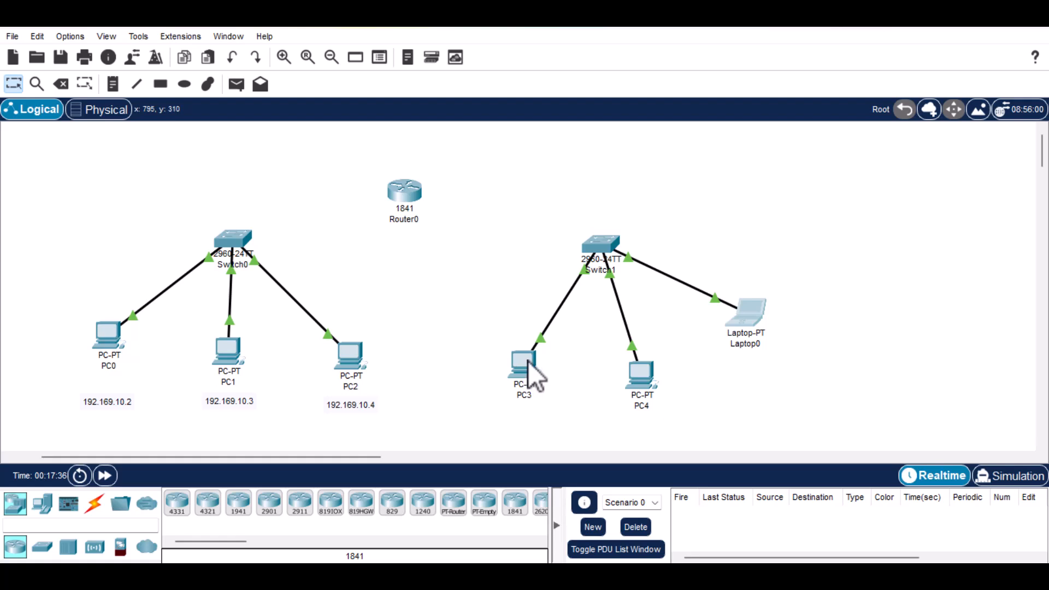
- Place a text note reading 192.169.20.2 below PC3 in the workspace
{"action": "mouse_move", "coordinate": [528, 363]}
{"action": "mouse_move", "coordinate": [643, 374]}
{"action": "mouse_move", "coordinate": [758, 317]}
{"action": "left_click", "coordinate": [113, 84]}
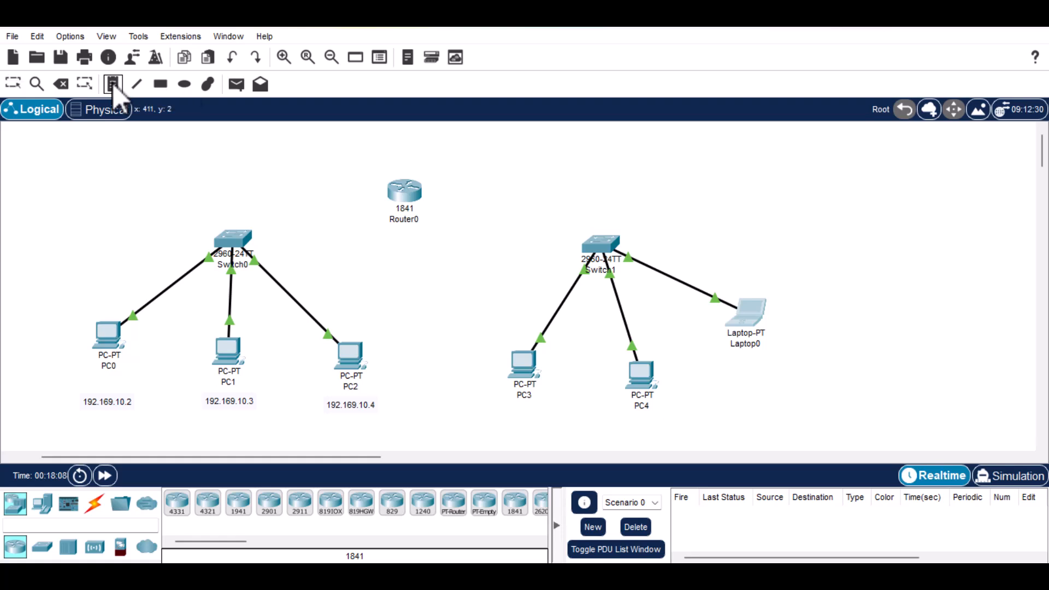
{"action": "left_click", "coordinate": [495, 418]}
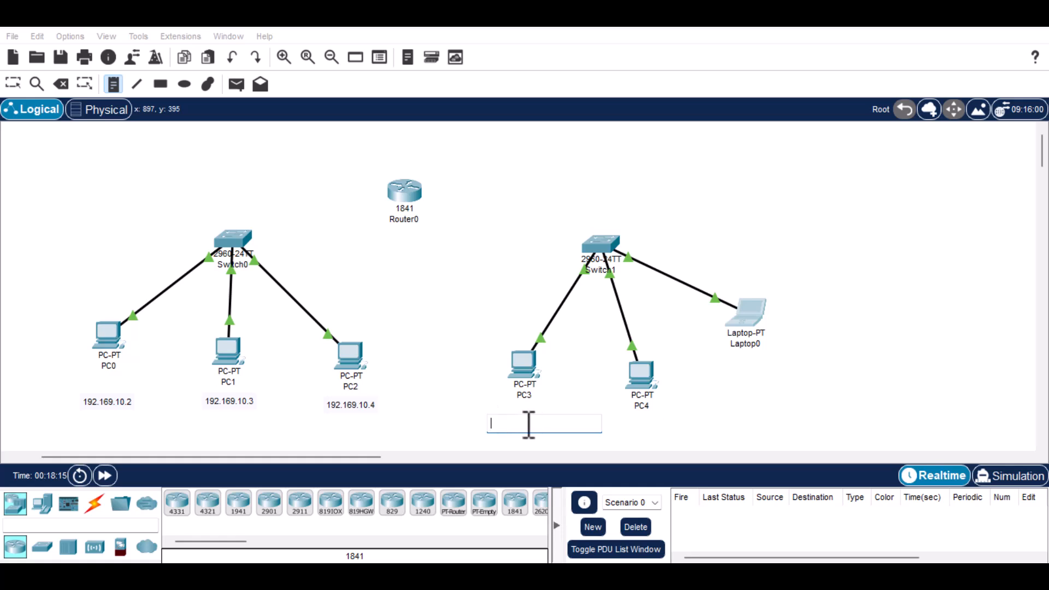
{"action": "type", "text": "192."}
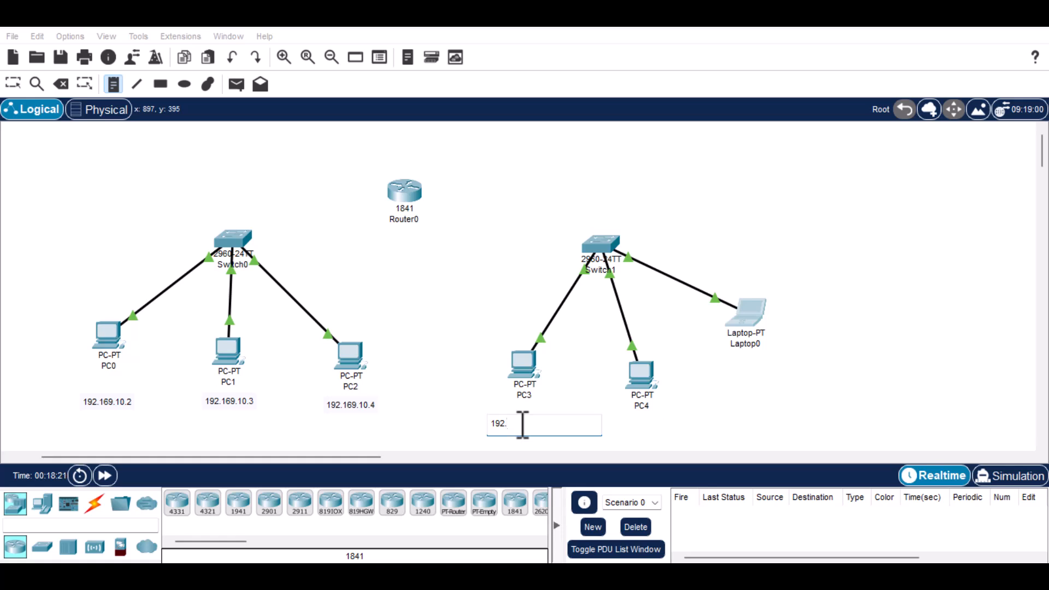
{"action": "type", "text": "169.20.2"}
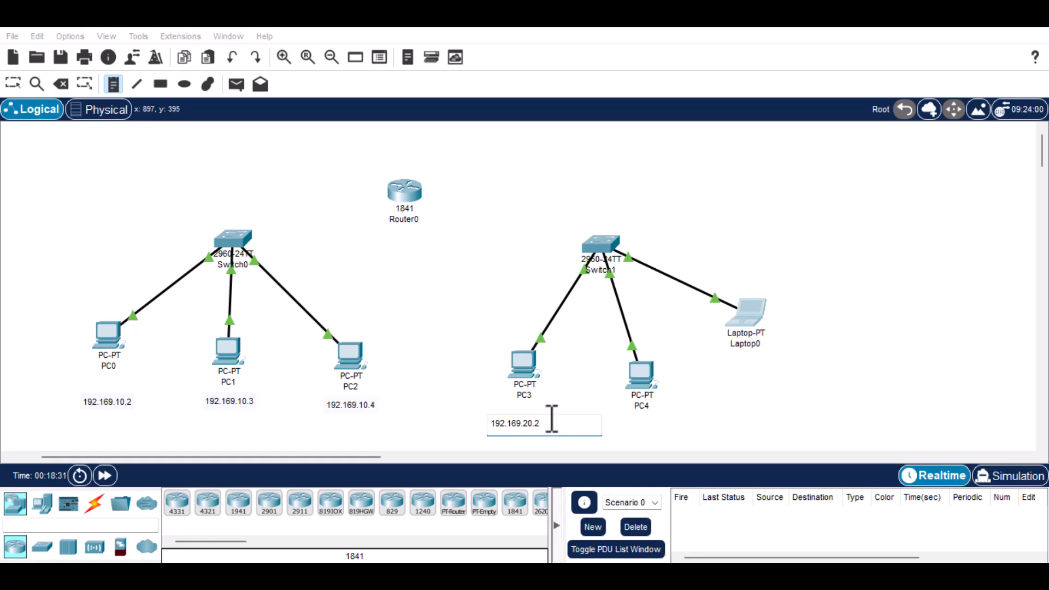
- Copy PC3's address note to a new note below PC4 and change its text to 192.169.20.3
{"action": "left_click_drag", "start_coordinate": [539, 424], "coordinate": [485, 426]}
{"action": "key", "text": "ctrl+c"}
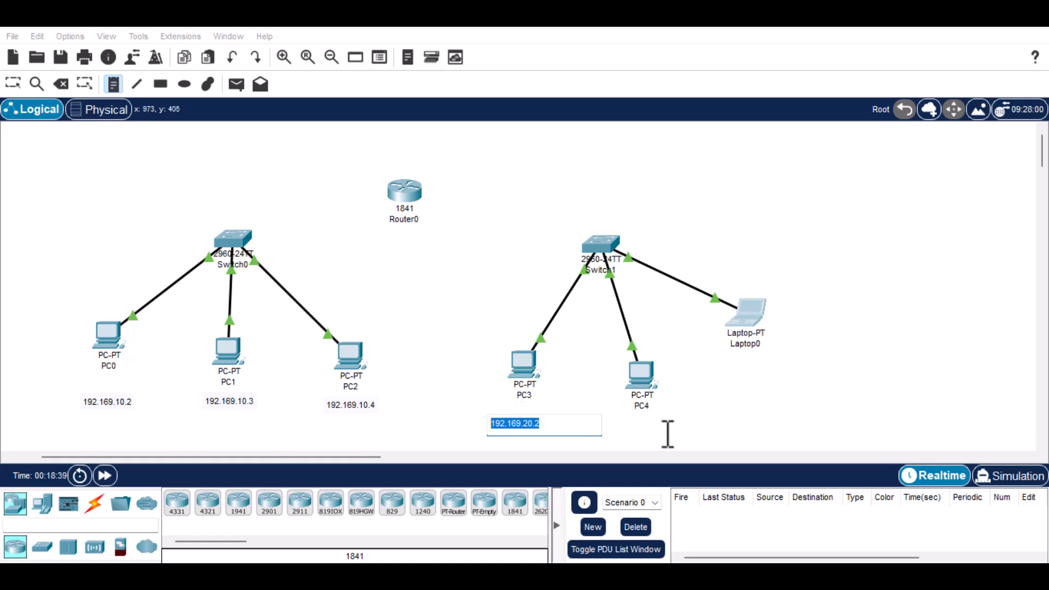
{"action": "left_click", "coordinate": [624, 429]}
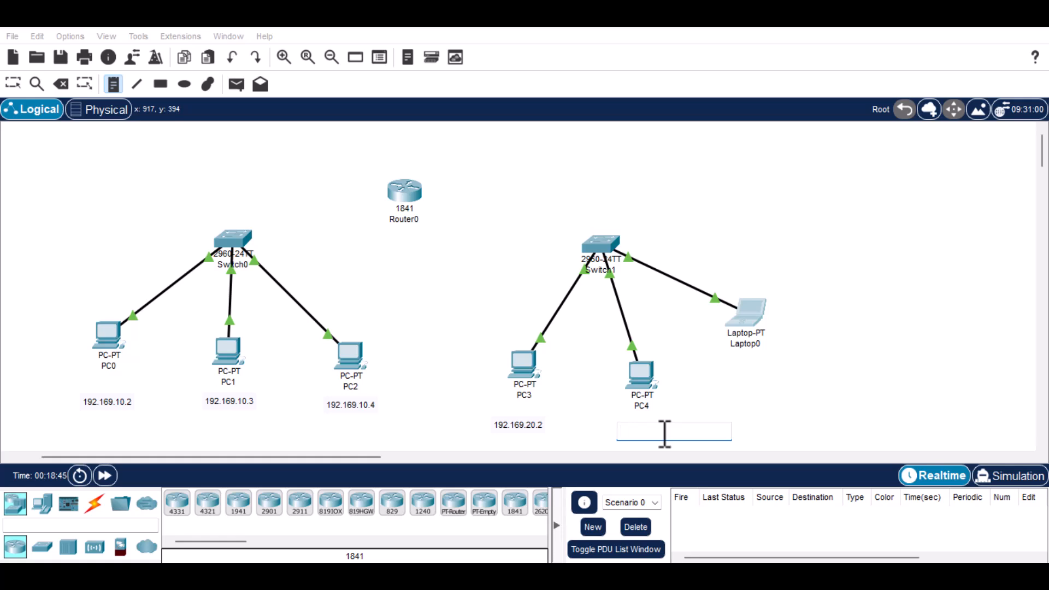
{"action": "key", "text": "ctrl+v"}
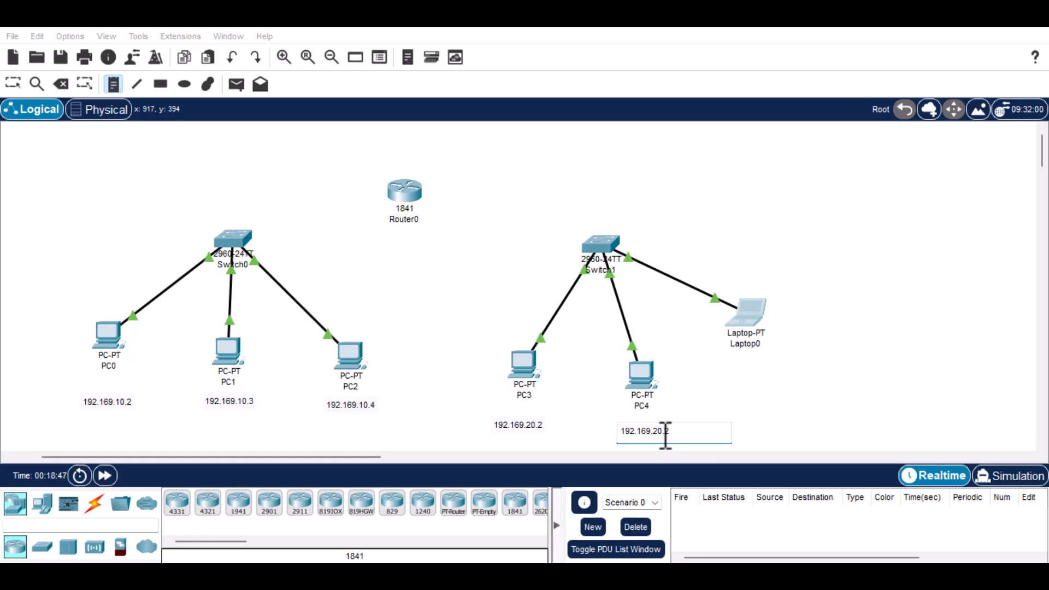
{"action": "key", "text": "shift+Left"}
{"action": "type", "text": "3"}
- Add a text note reading 192.169.20.4 below Laptop0 and return to the selection tool
{"action": "left_click", "coordinate": [736, 371]}
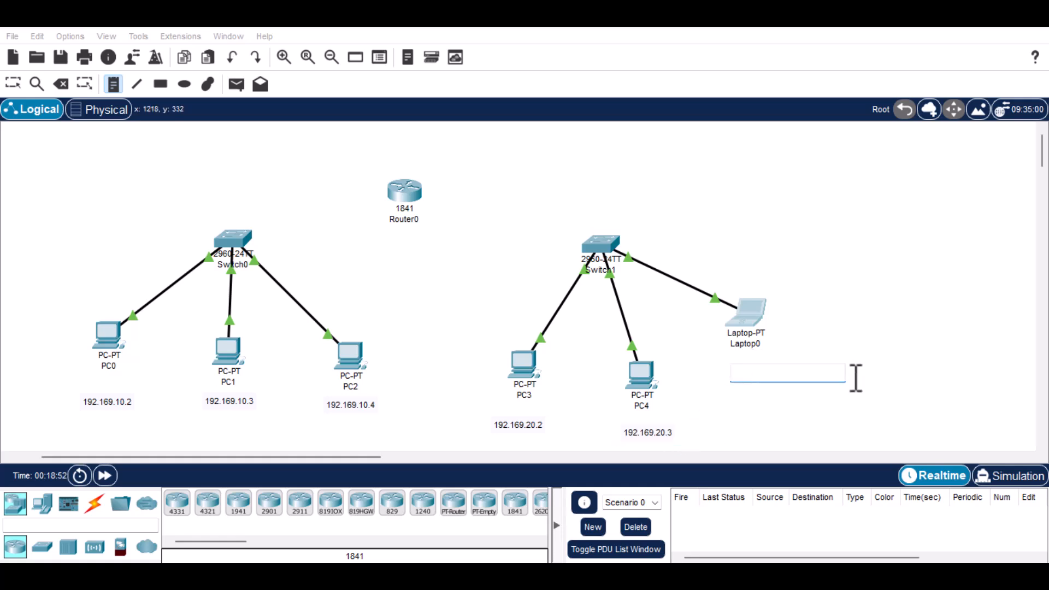
{"action": "type", "text": "192.169.20.2"}
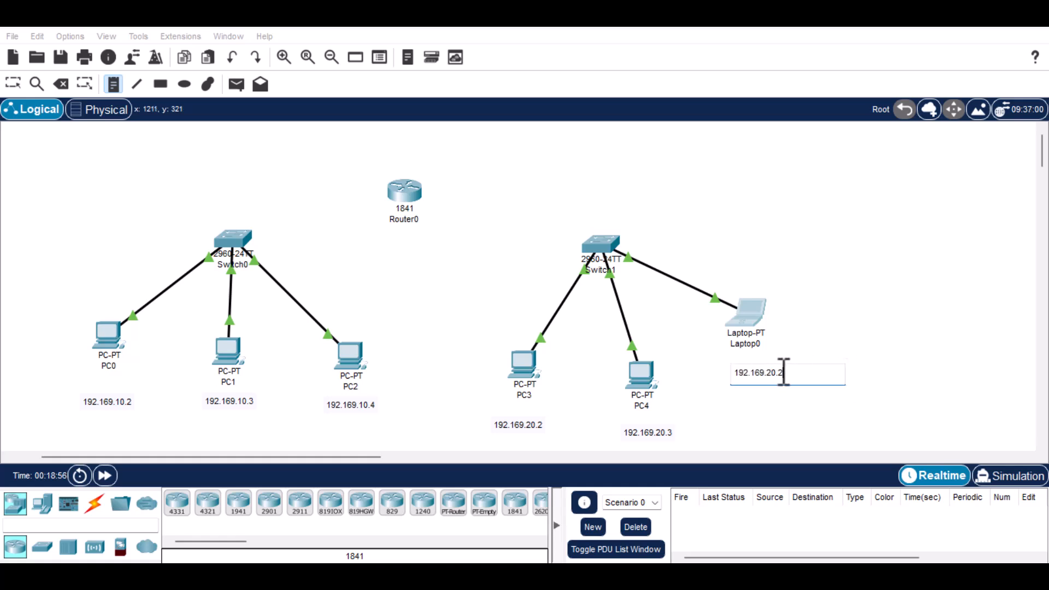
{"action": "left_click_drag", "start_coordinate": [779, 374], "coordinate": [785, 373]}
{"action": "type", "text": "4"}
{"action": "left_click", "coordinate": [14, 85]}
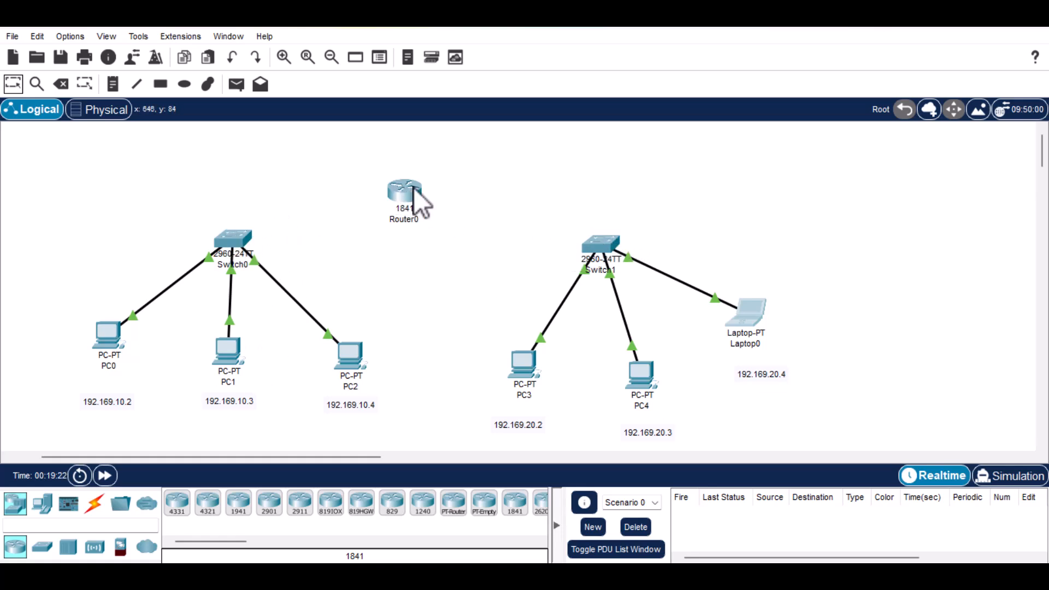
- Connect Switch0's FastEthernet0/4 port to FastEthernet0/0 on Router0 with a Copper Straight-Through cable
{"action": "left_click", "coordinate": [95, 508]}
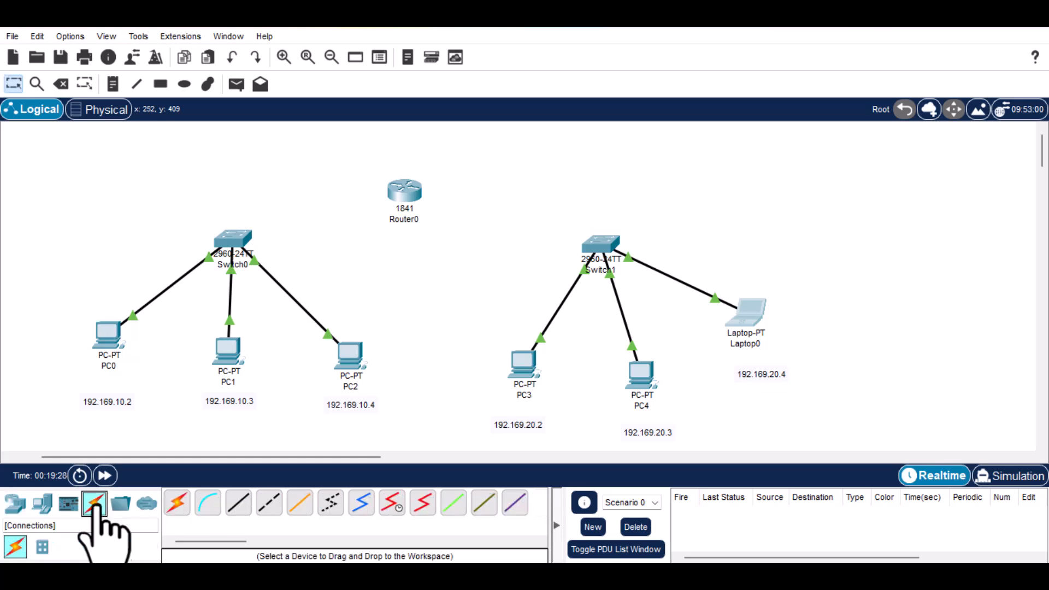
{"action": "left_click", "coordinate": [240, 506]}
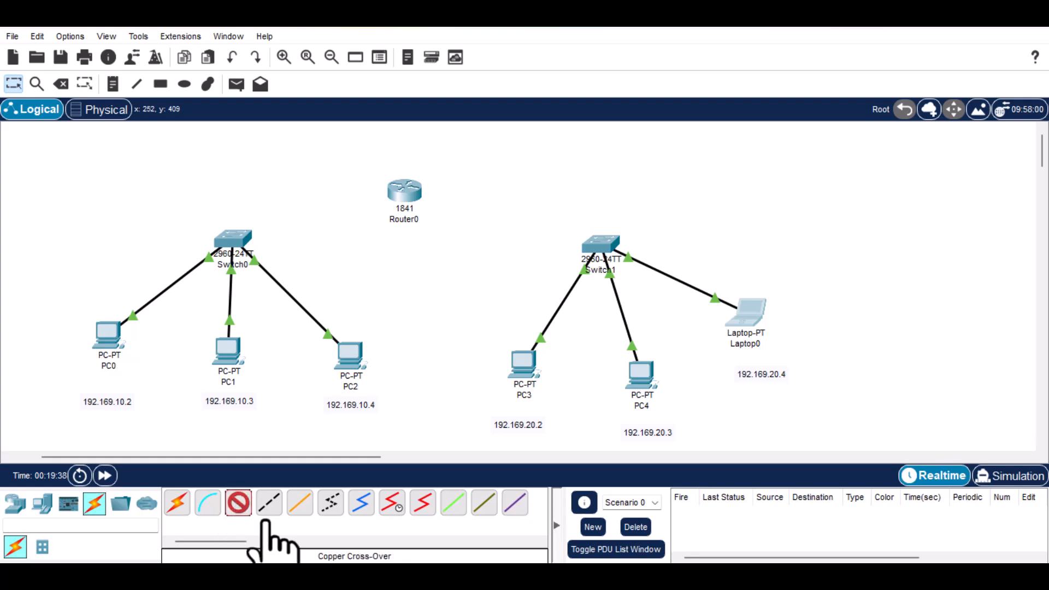
{"action": "left_click", "coordinate": [233, 240]}
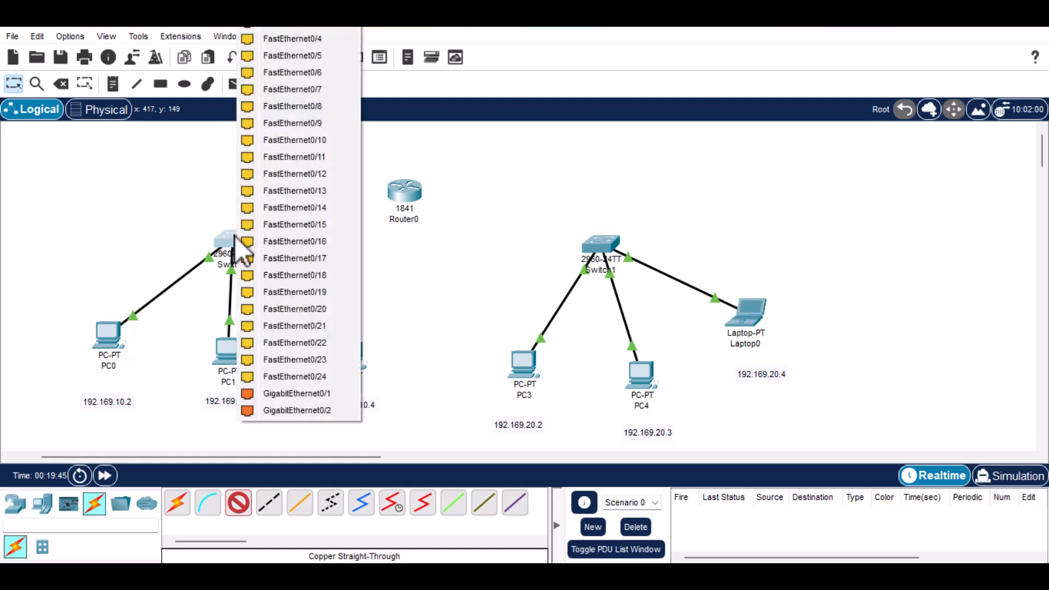
{"action": "left_click", "coordinate": [297, 41]}
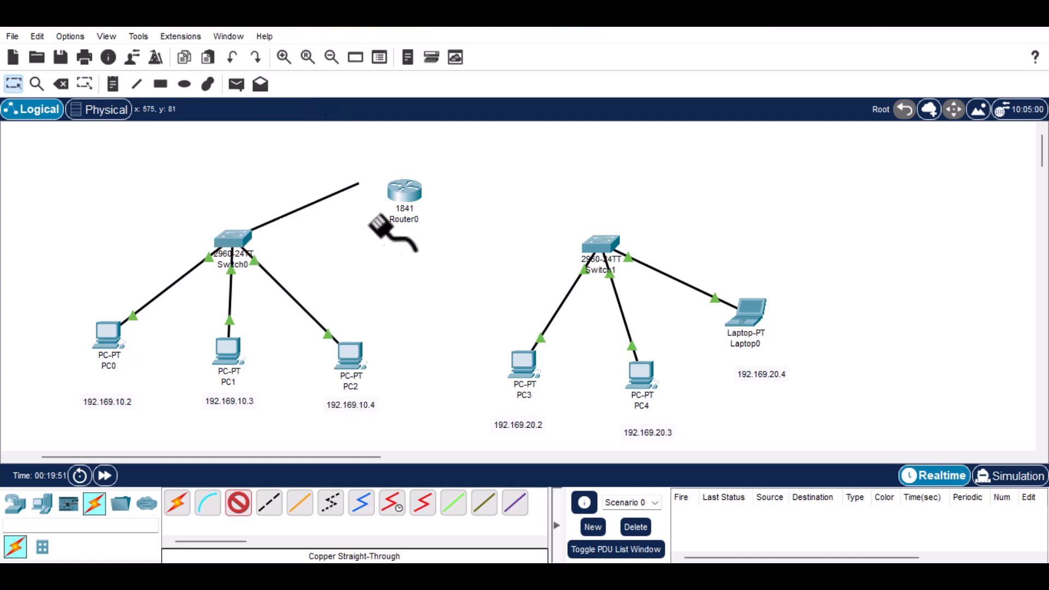
{"action": "left_click", "coordinate": [402, 189]}
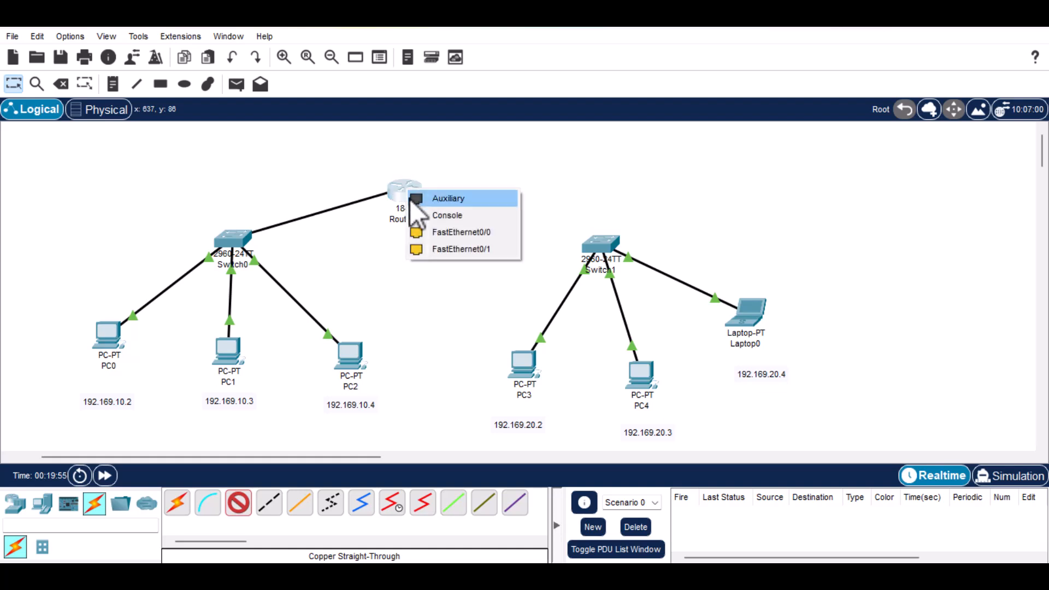
{"action": "left_click", "coordinate": [449, 234]}
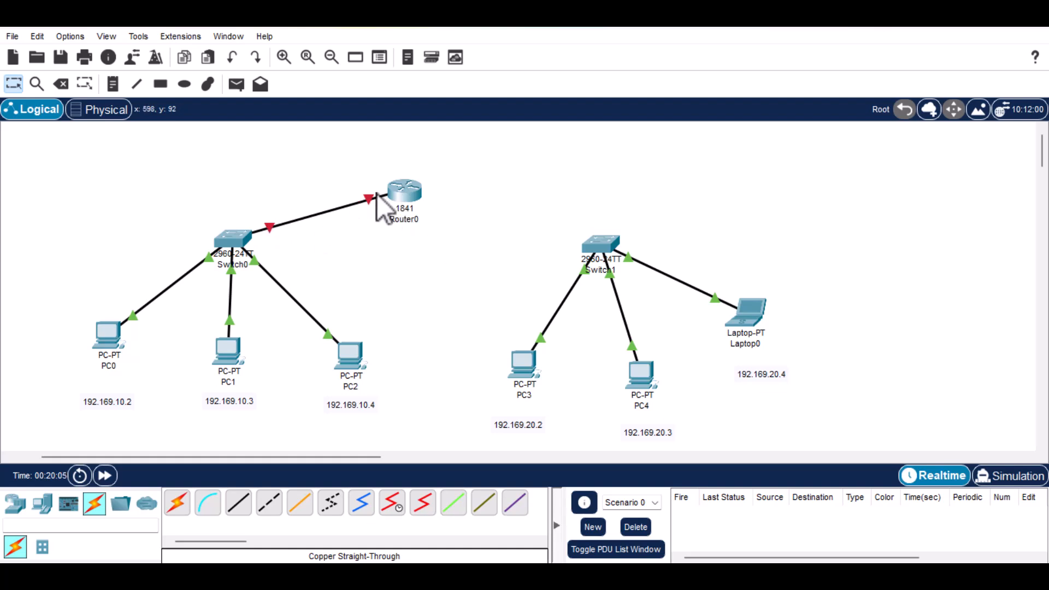
- Connect Switch1's FastEthernet0/7 port to FastEthernet0/1 on Router0 with a Copper Straight-Through cable
{"action": "left_click", "coordinate": [239, 504]}
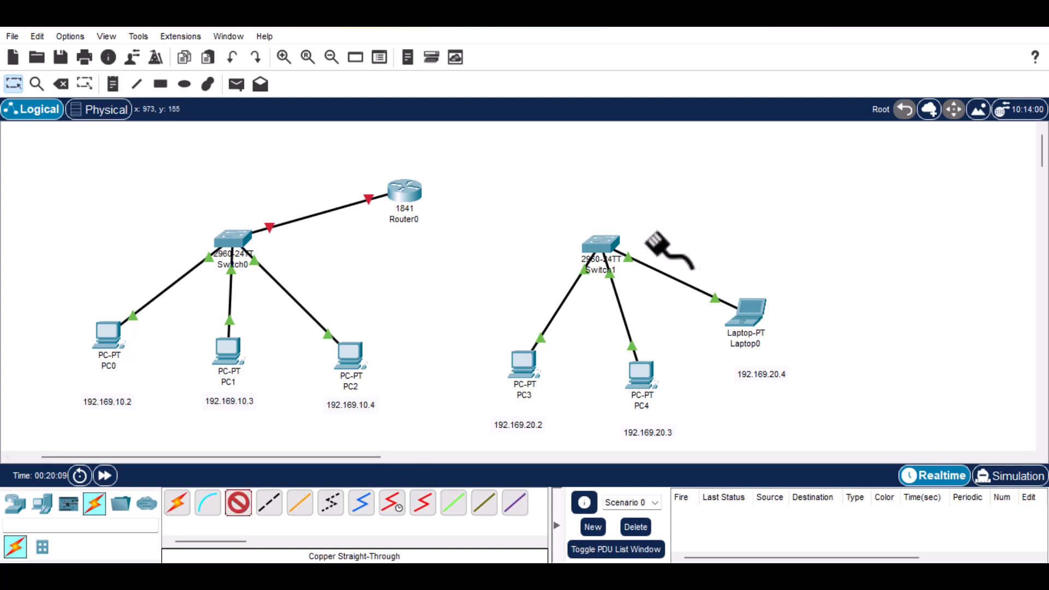
{"action": "left_click", "coordinate": [604, 241]}
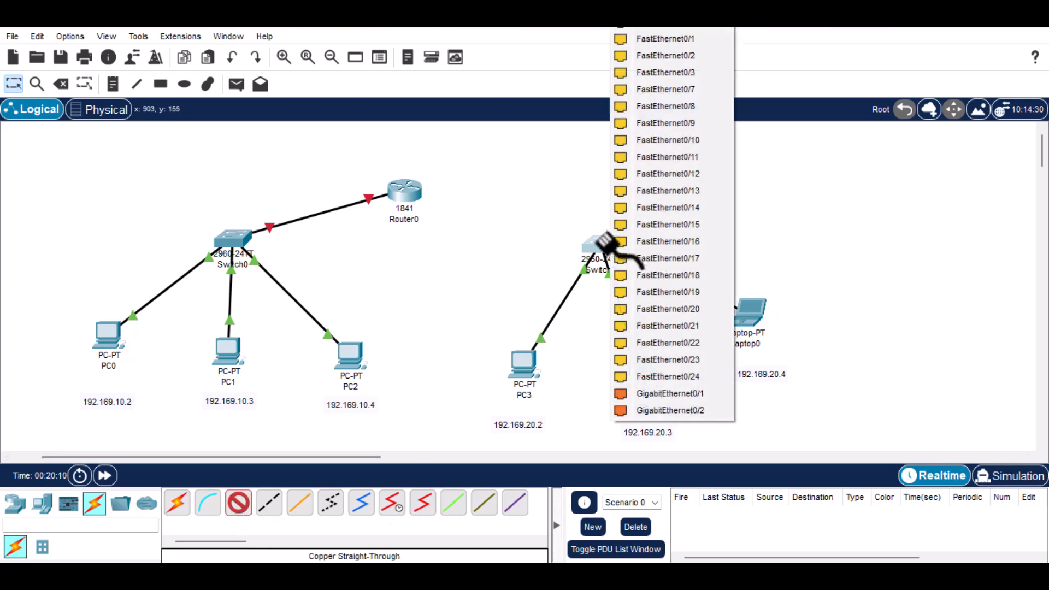
{"action": "left_click", "coordinate": [670, 91]}
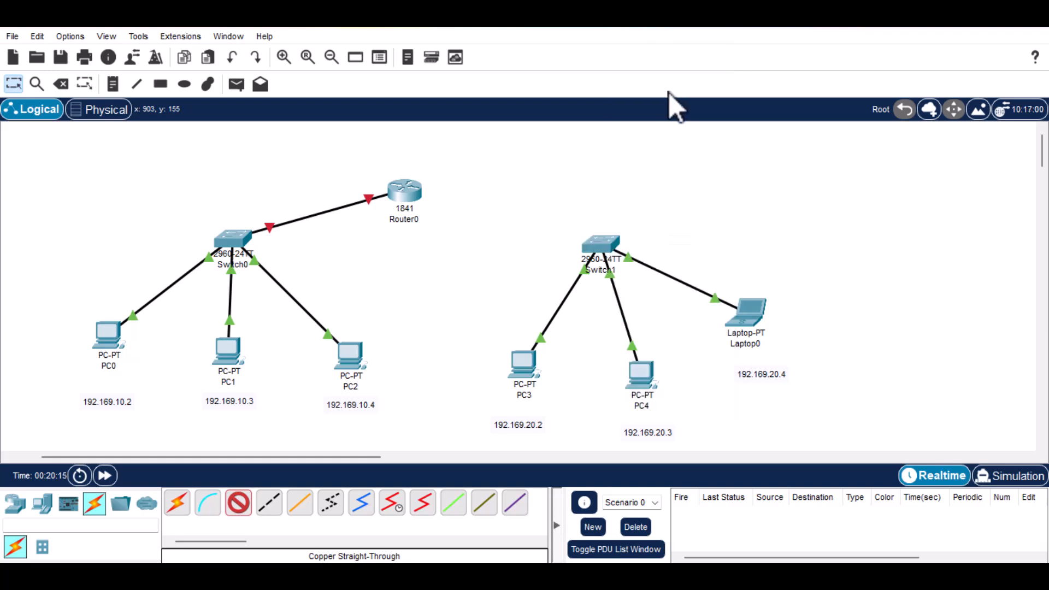
{"action": "left_click", "coordinate": [404, 191]}
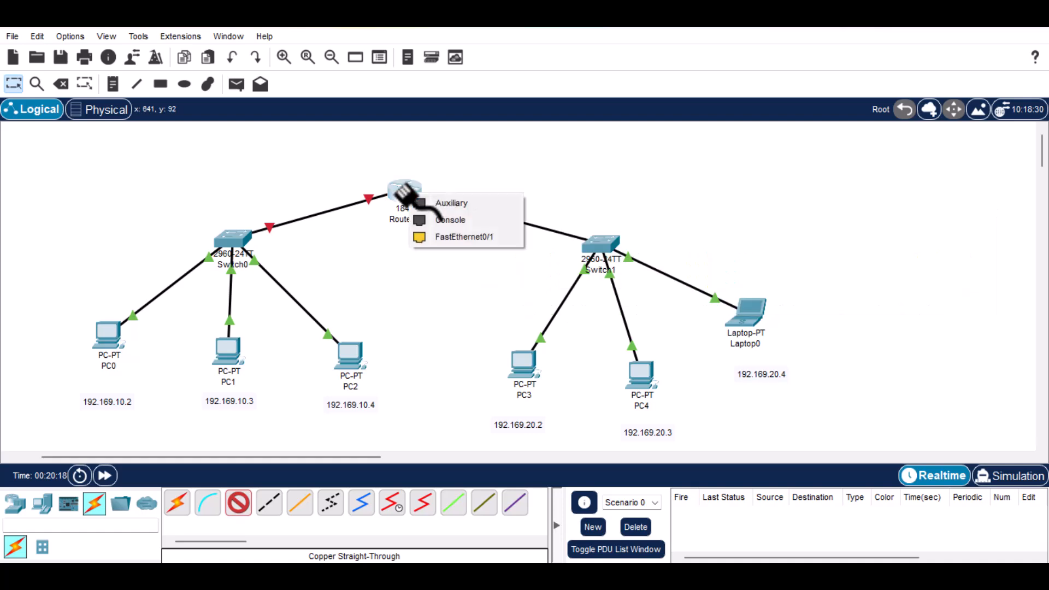
{"action": "left_click", "coordinate": [459, 238]}
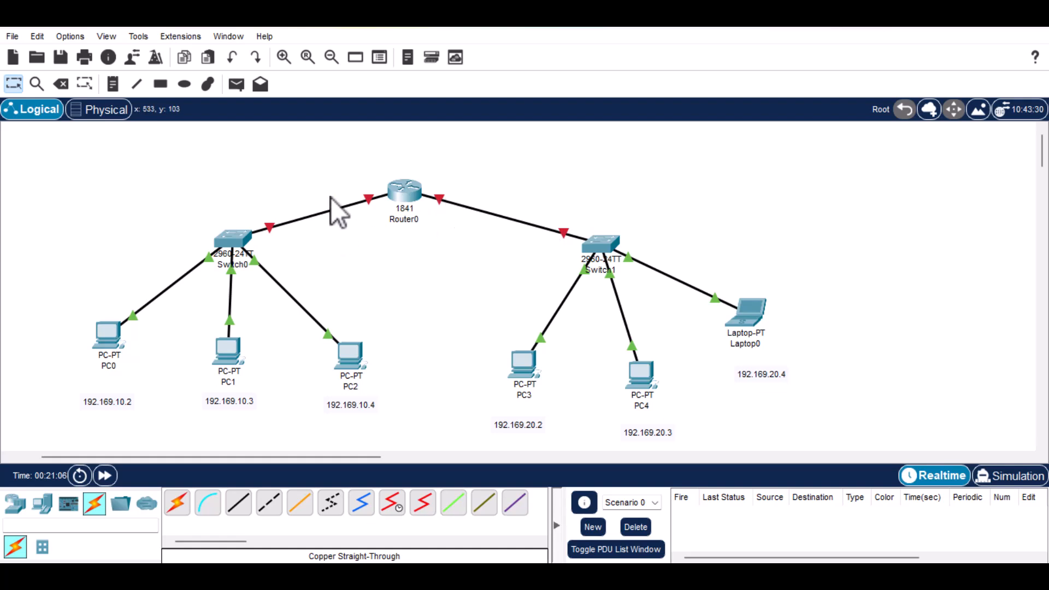
- Open Router0's configuration and turn on the port status of its FastEthernet0/0 interface
{"action": "left_click", "coordinate": [408, 188]}
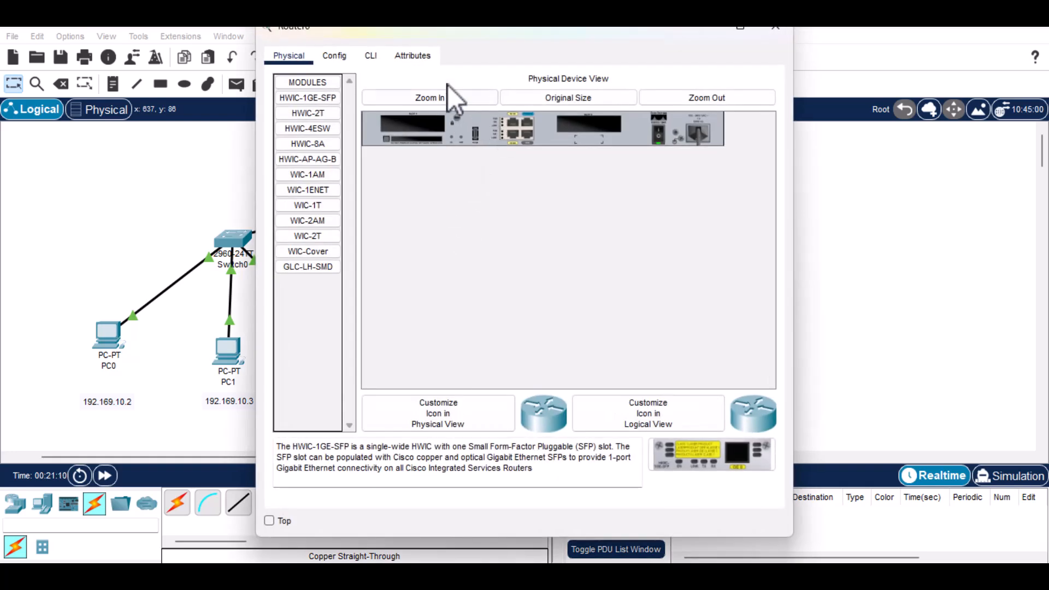
{"action": "left_click", "coordinate": [331, 57]}
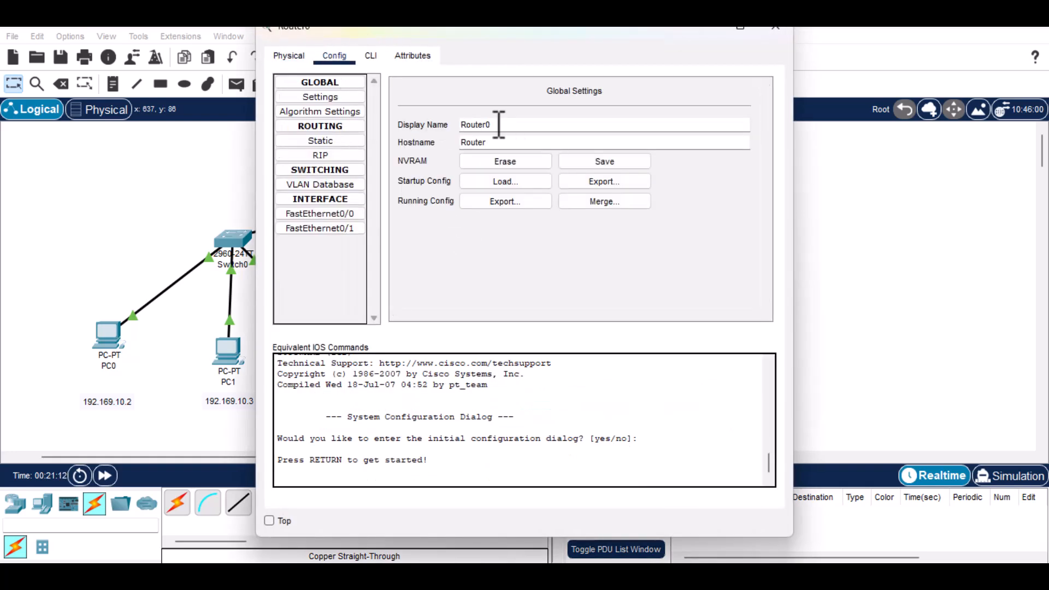
{"action": "left_click", "coordinate": [322, 214]}
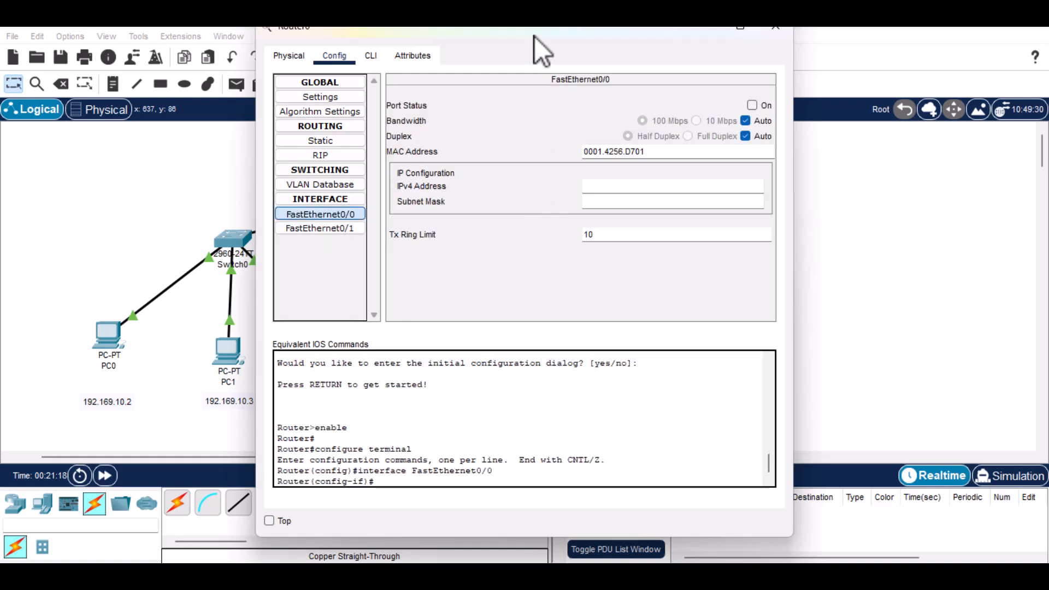
{"action": "left_click_drag", "start_coordinate": [534, 37], "coordinate": [490, 79]}
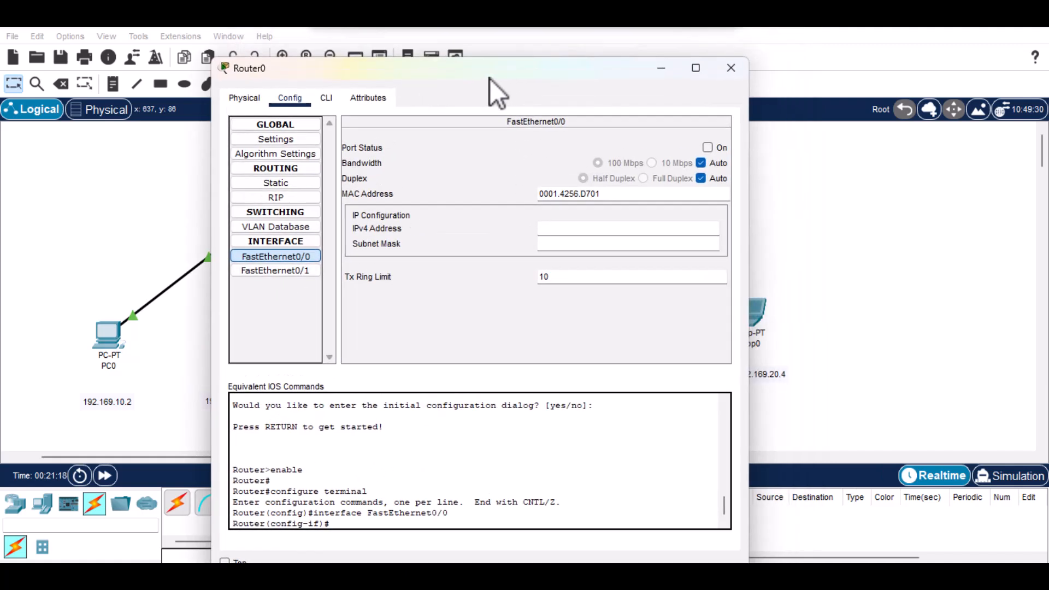
{"action": "left_click", "coordinate": [708, 148]}
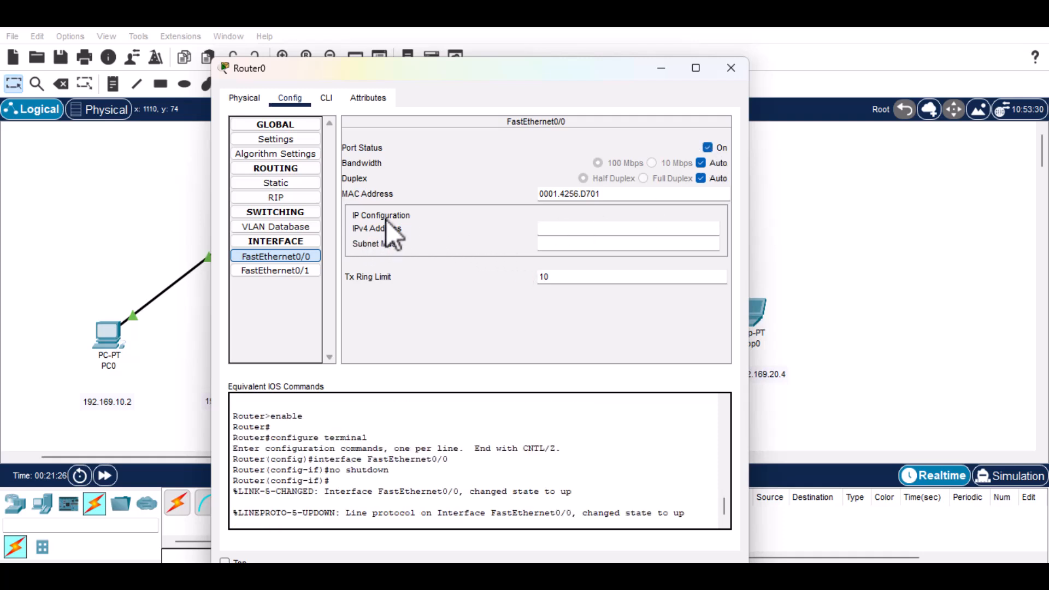
- Assign FastEthernet0/0 the IPv4 address 192.169.10.1 with subnet mask 255.255.255.0 and close the router's configuration window
{"action": "left_click", "coordinate": [554, 228]}
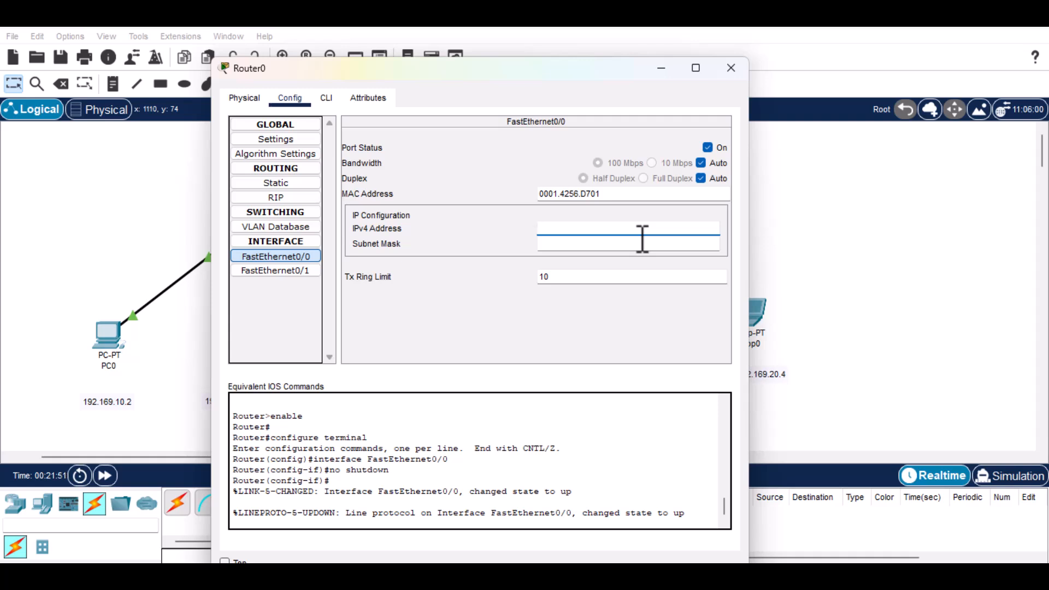
{"action": "type", "text": "192.169.10.1"}
{"action": "left_click", "coordinate": [566, 243]}
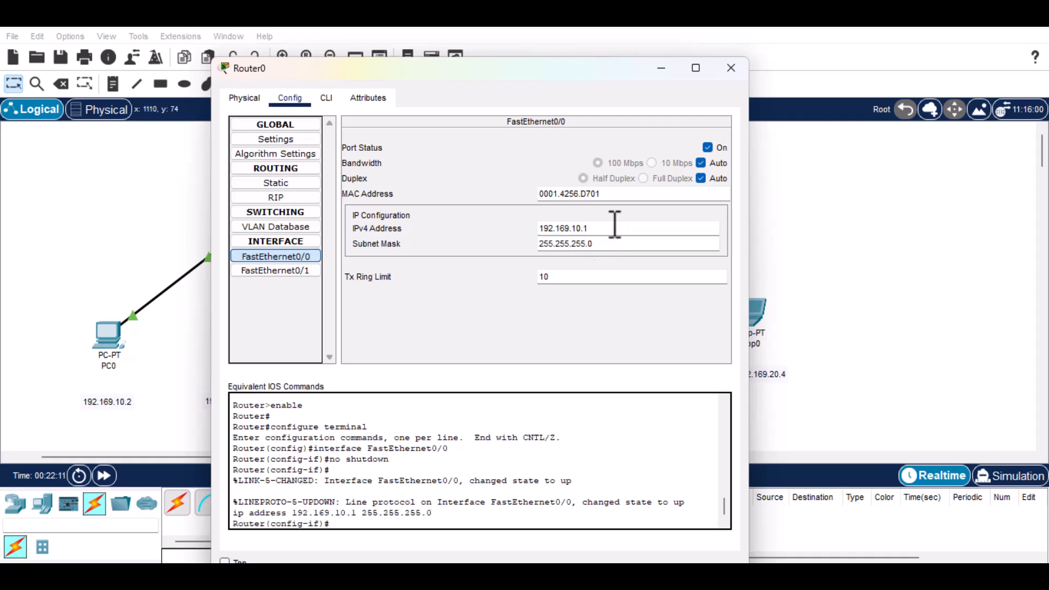
{"action": "left_click_drag", "start_coordinate": [523, 70], "coordinate": [441, 105]}
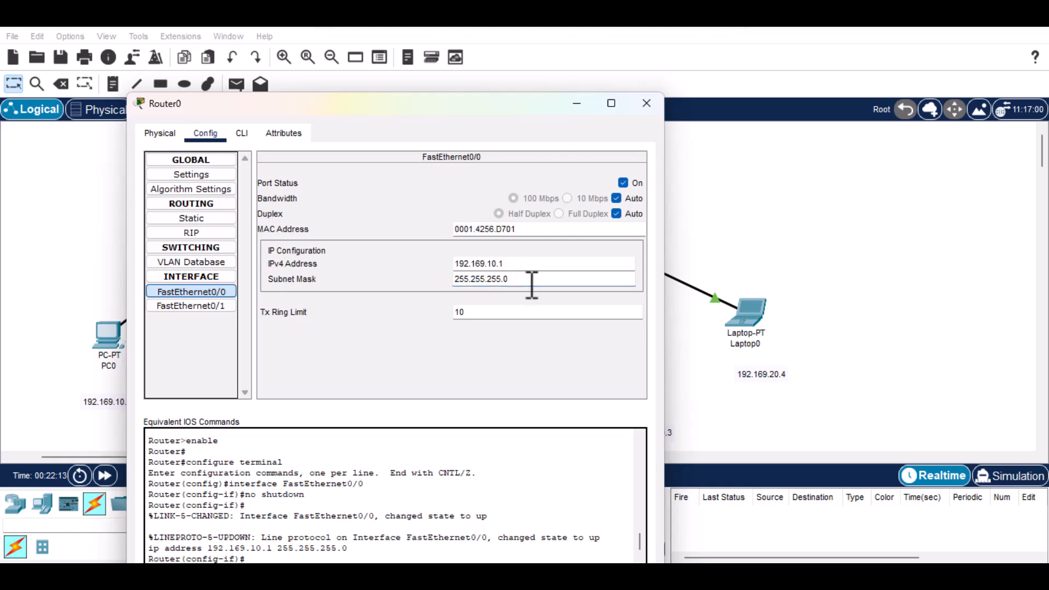
{"action": "left_click", "coordinate": [653, 103]}
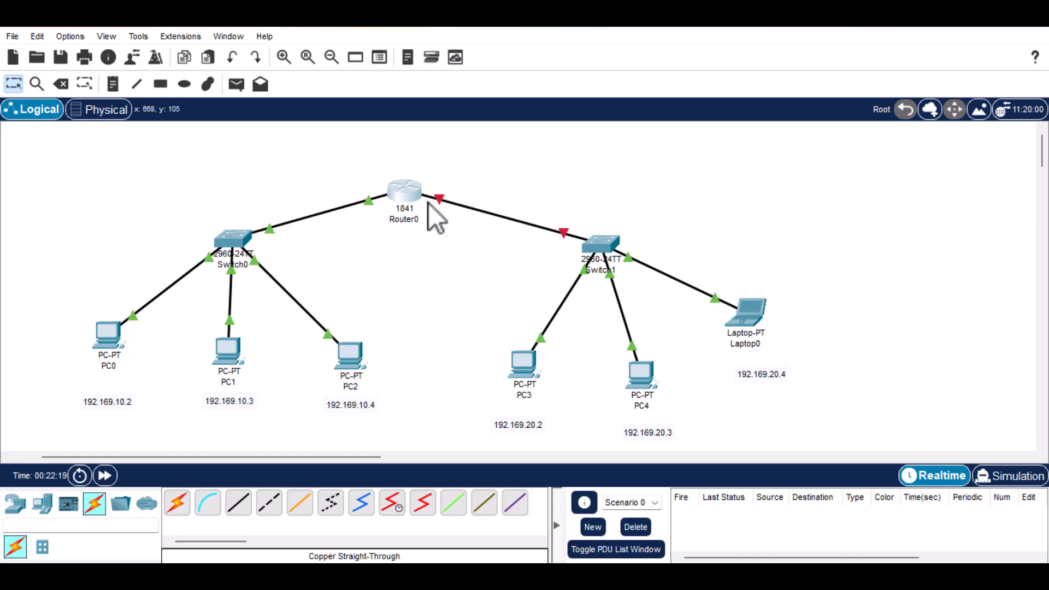
- Reopen Router0's configuration and turn on the port status of its FastEthernet0/1 interface
{"action": "left_click", "coordinate": [406, 190]}
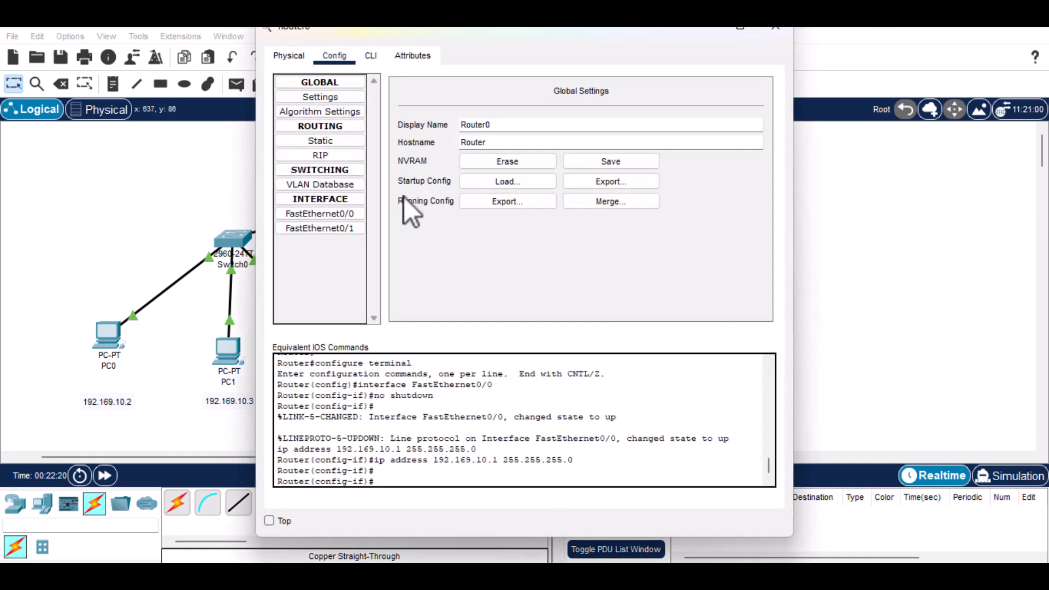
{"action": "left_click", "coordinate": [329, 230]}
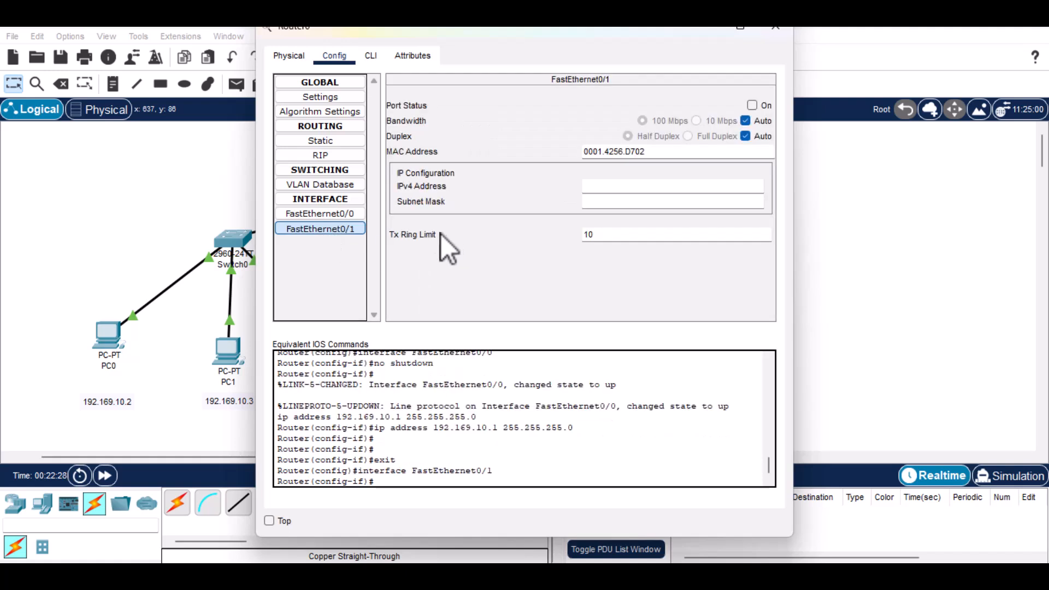
{"action": "left_click", "coordinate": [752, 105]}
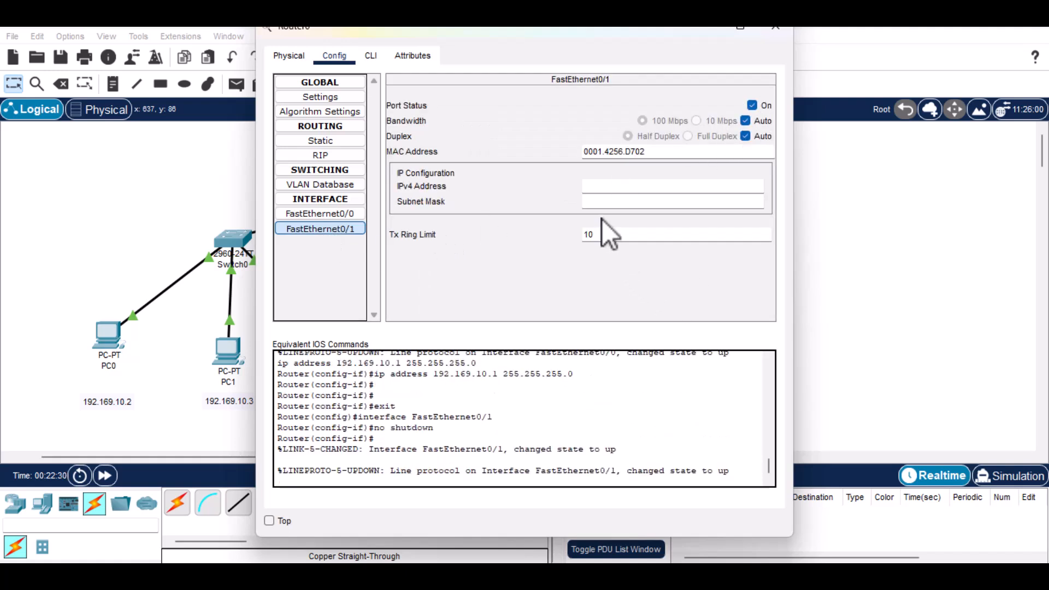
- Assign FastEthernet0/1 the IPv4 address 192.169.20.1 with subnet mask 255.255.255.0 and close the router's configuration window
{"action": "left_click", "coordinate": [597, 186]}
{"action": "left_click_drag", "start_coordinate": [512, 34], "coordinate": [227, 93]}
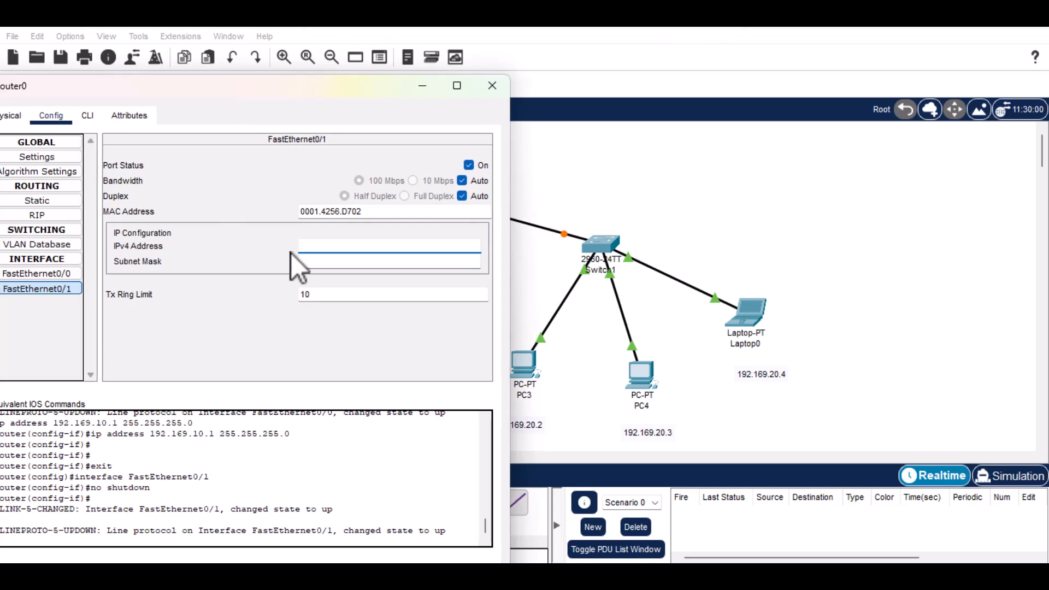
{"action": "type", "text": "192.169.20"}
{"action": "type", "text": ".1"}
{"action": "left_click", "coordinate": [326, 261]}
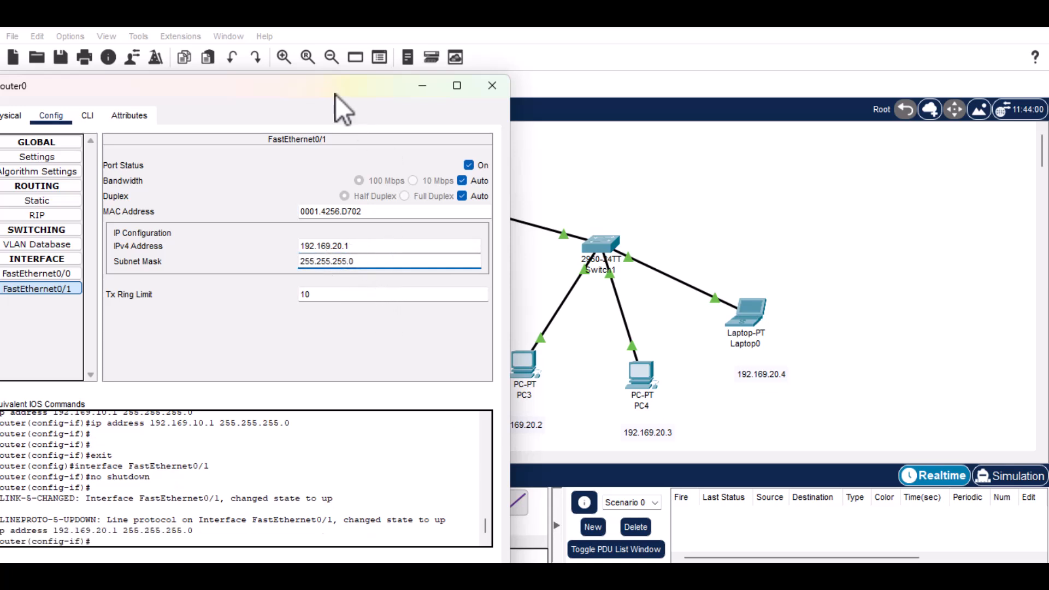
{"action": "left_click_drag", "start_coordinate": [335, 90], "coordinate": [423, 84]}
{"action": "left_click", "coordinate": [585, 79]}
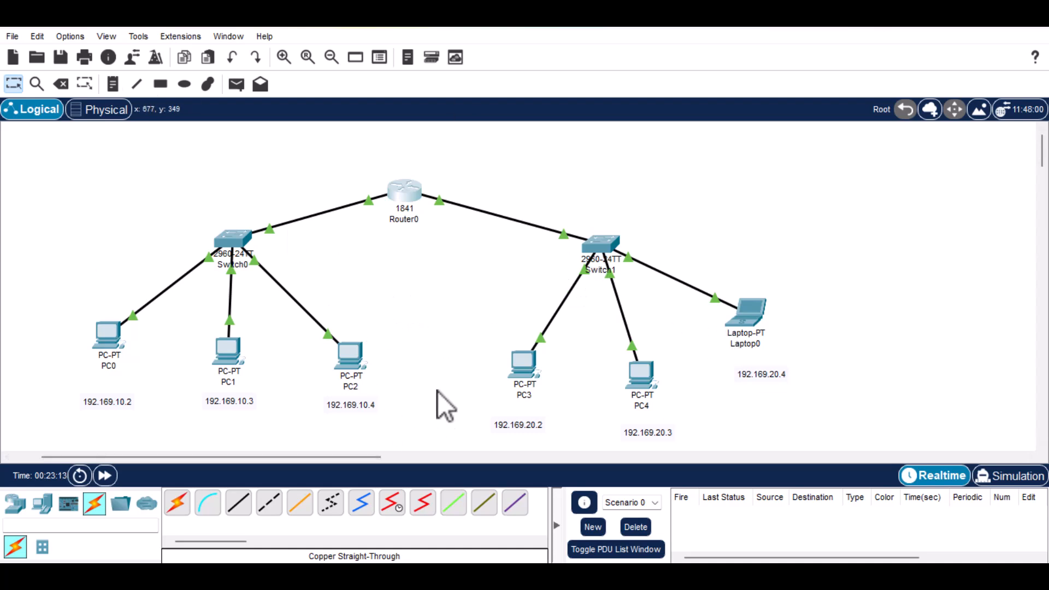
- Add a text note reading 192.169.10.1 below Router0 on the side facing Switch0
{"action": "left_click", "coordinate": [116, 84]}
{"action": "left_click", "coordinate": [341, 235]}
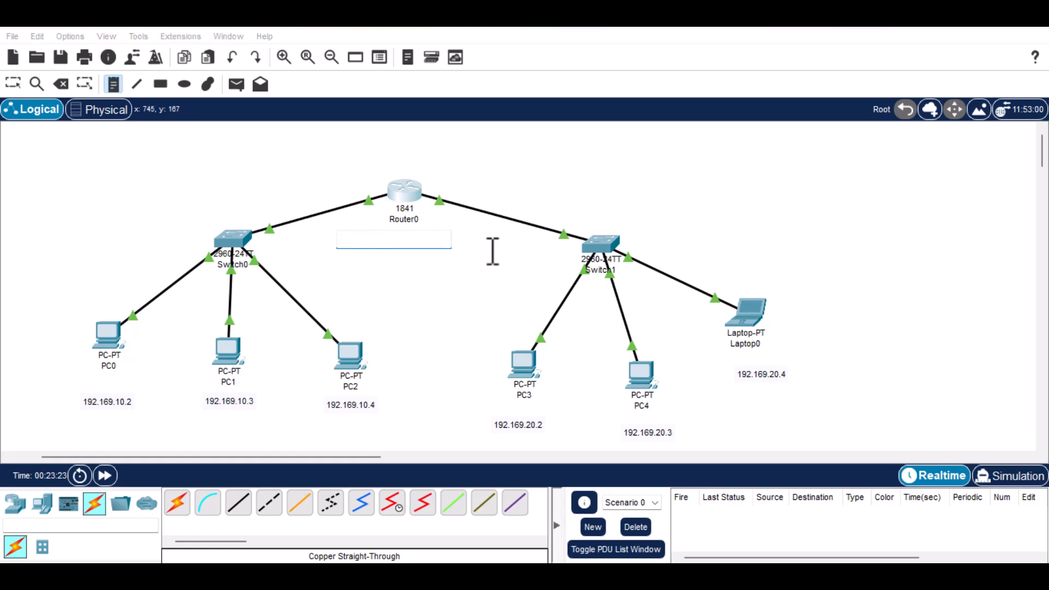
{"action": "type", "text": "192.169"}
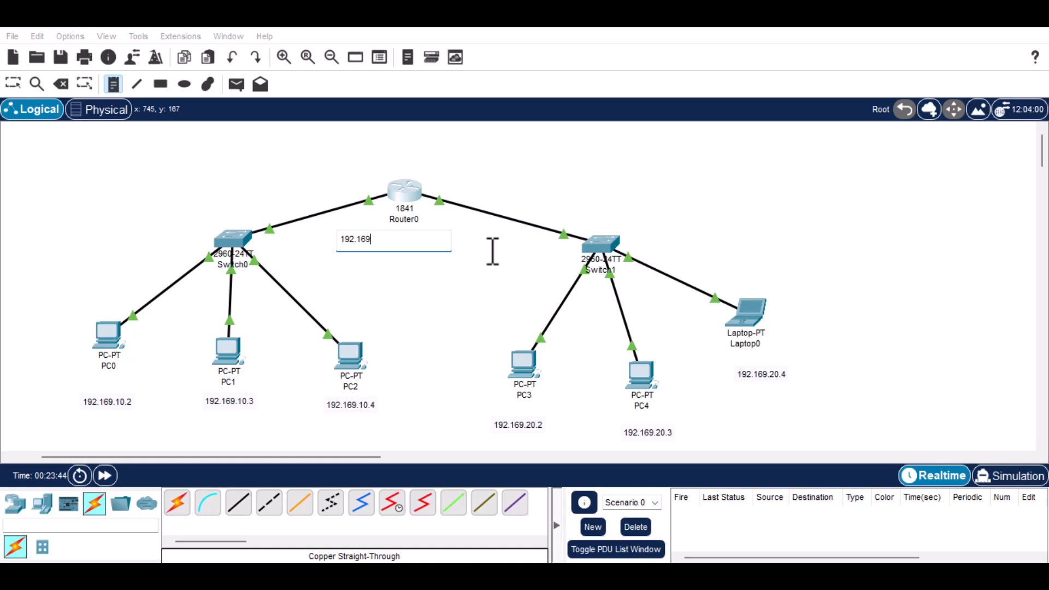
{"action": "type", "text": "10.1"}
- Copy the router note's text into a second note, change it to 192.169.20.1 and place it beside the first note below Router0
{"action": "left_click_drag", "start_coordinate": [394, 239], "coordinate": [330, 239]}
{"action": "key", "text": "ctrl+c"}
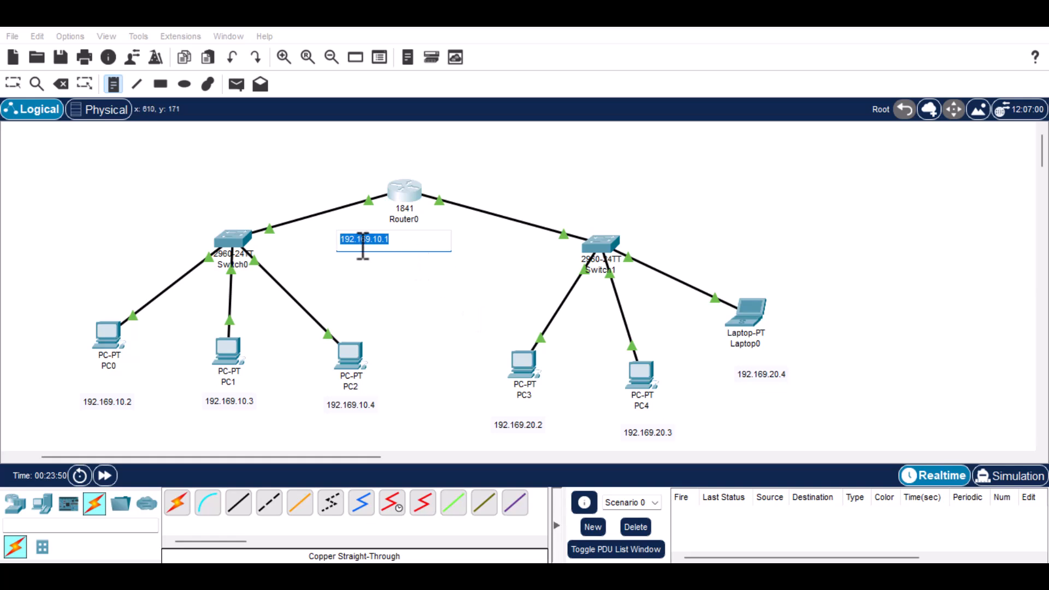
{"action": "left_click", "coordinate": [490, 238]}
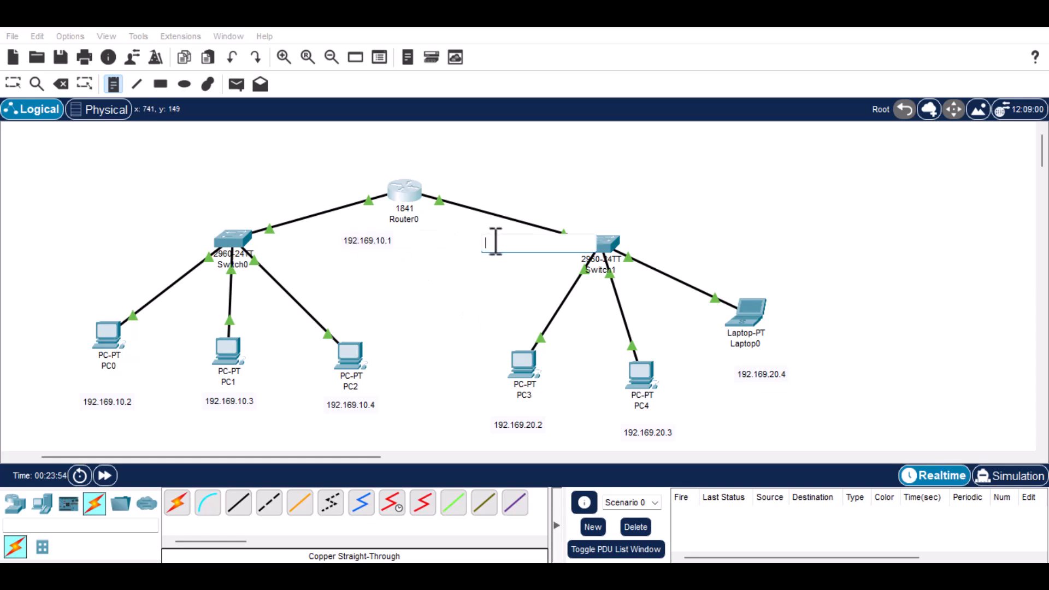
{"action": "key", "text": "ctrl+v"}
{"action": "left_click_drag", "start_coordinate": [518, 242], "coordinate": [523, 243]}
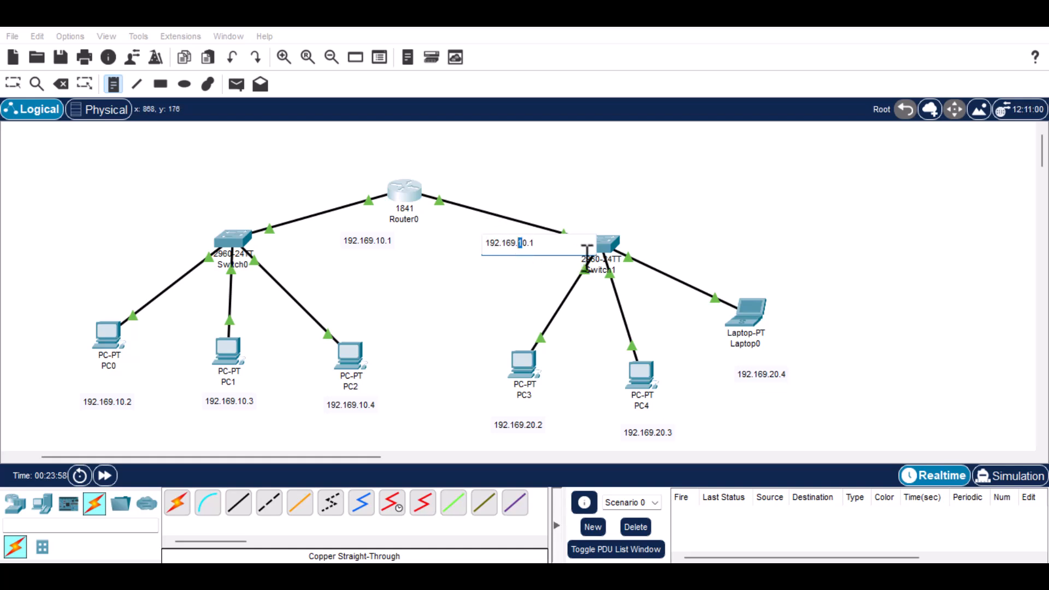
{"action": "type", "text": "2"}
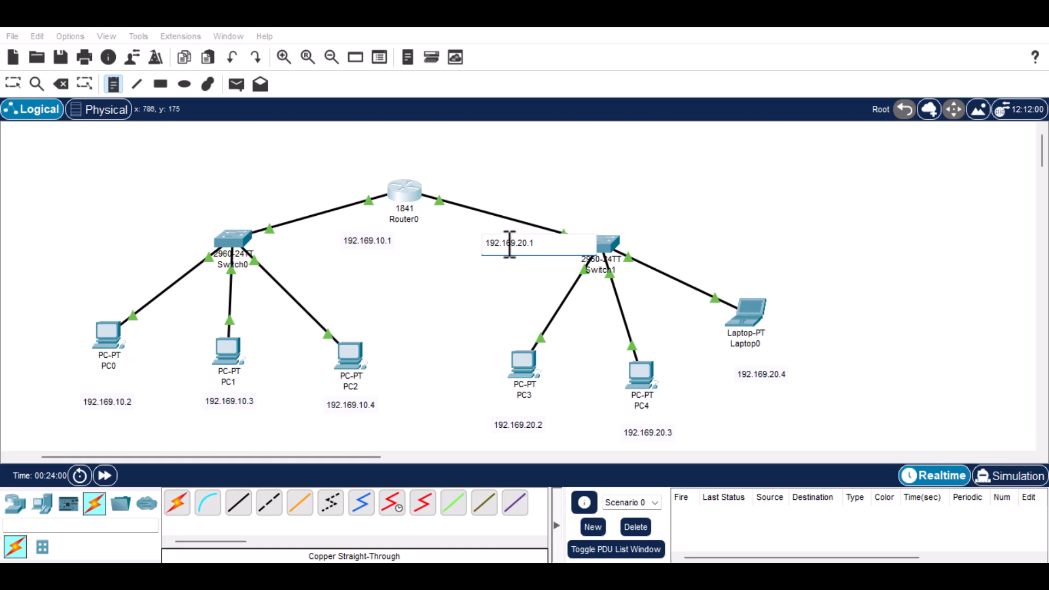
{"action": "left_click", "coordinate": [13, 85]}
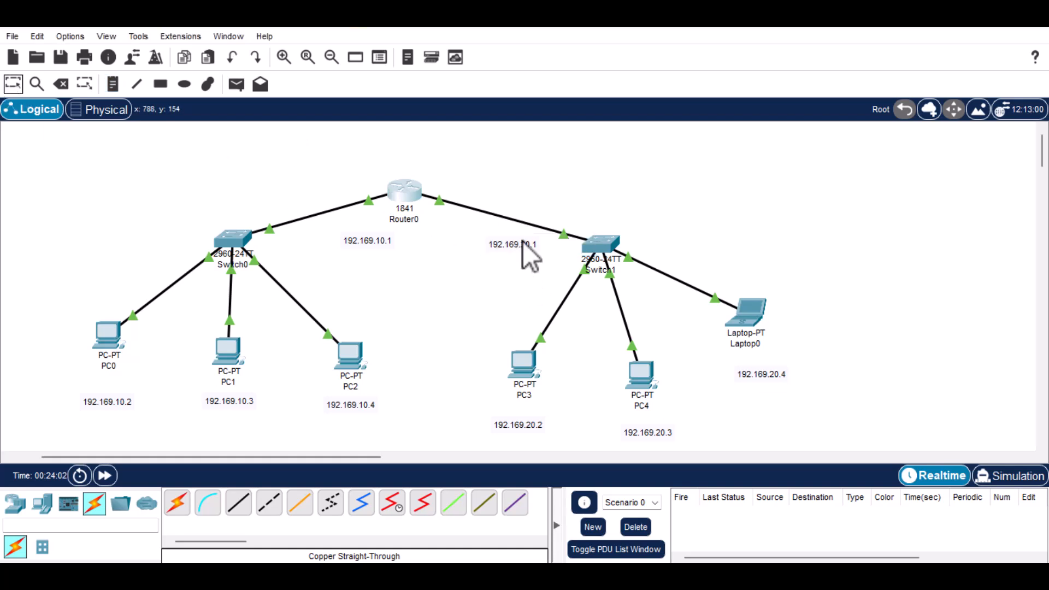
{"action": "left_click_drag", "start_coordinate": [514, 244], "coordinate": [500, 244]}
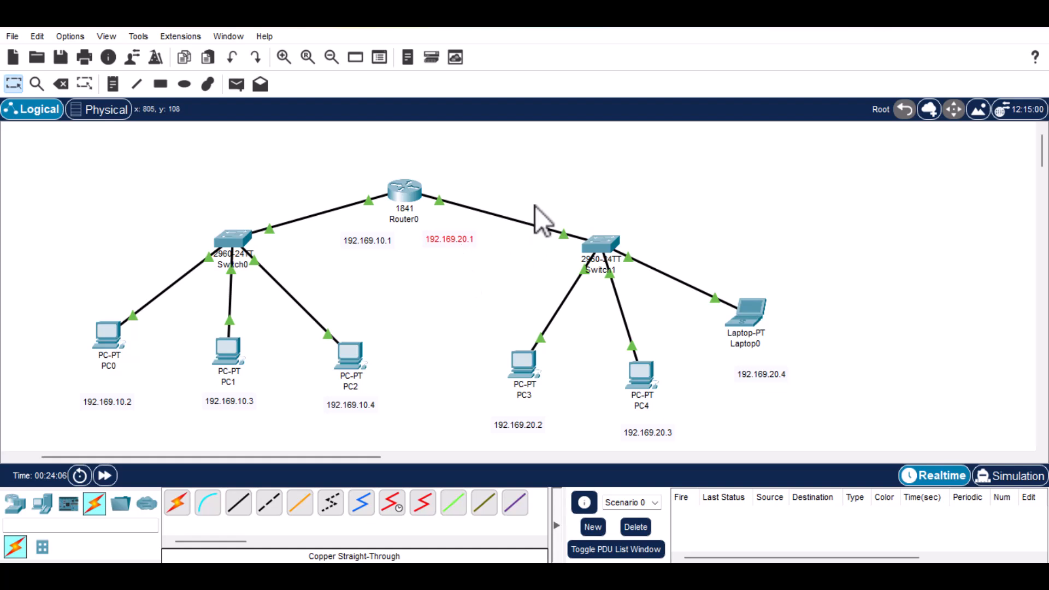
{"action": "left_click", "coordinate": [647, 167]}
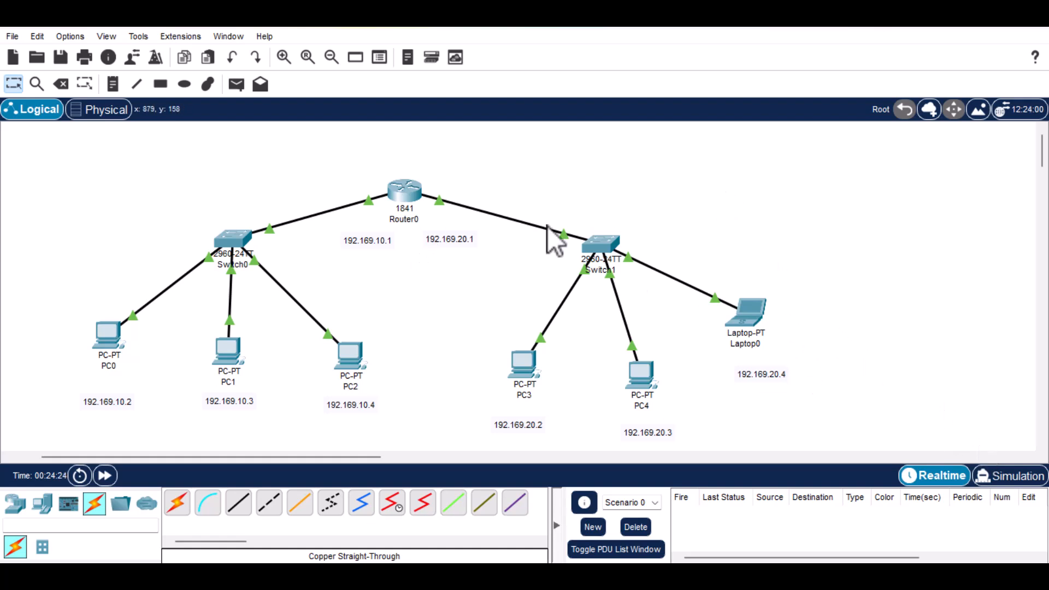
- Switch to Simulation mode and add a simple PDU from PC0 to PC2
{"action": "left_click", "coordinate": [1000, 477]}
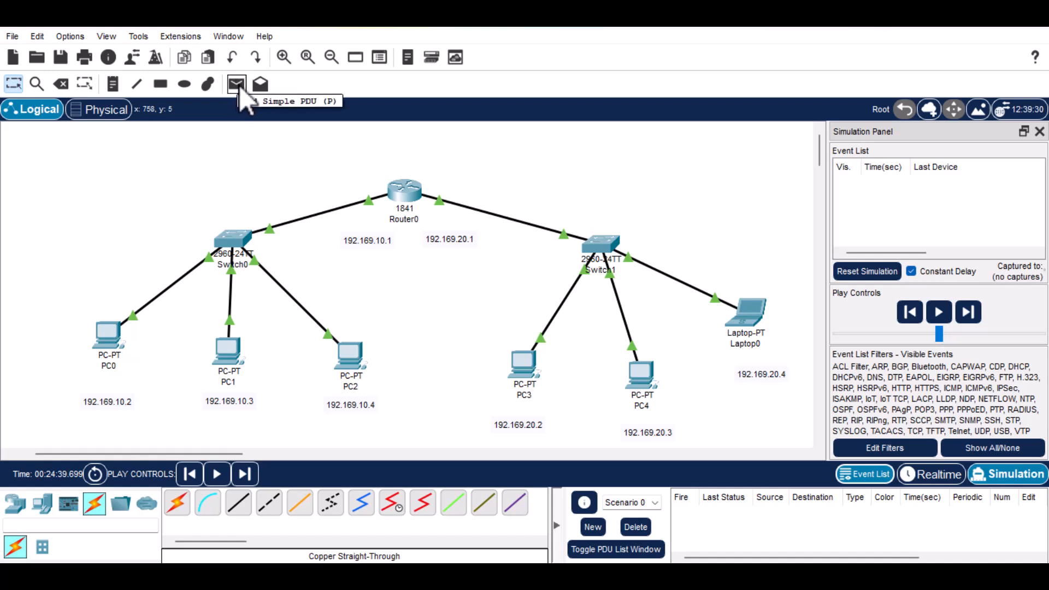
{"action": "left_click", "coordinate": [240, 89]}
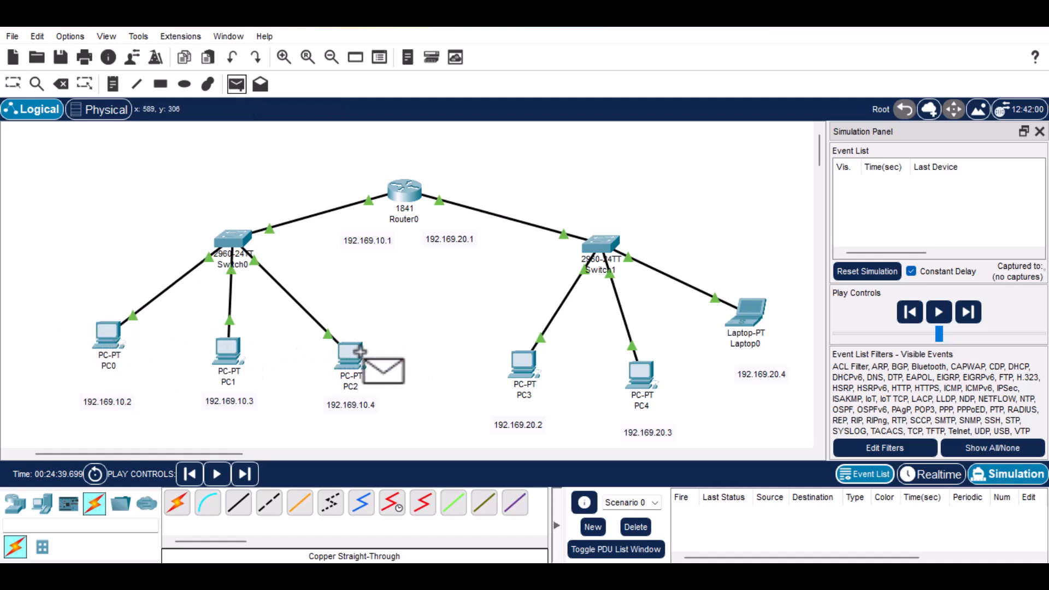
{"action": "left_click", "coordinate": [103, 330]}
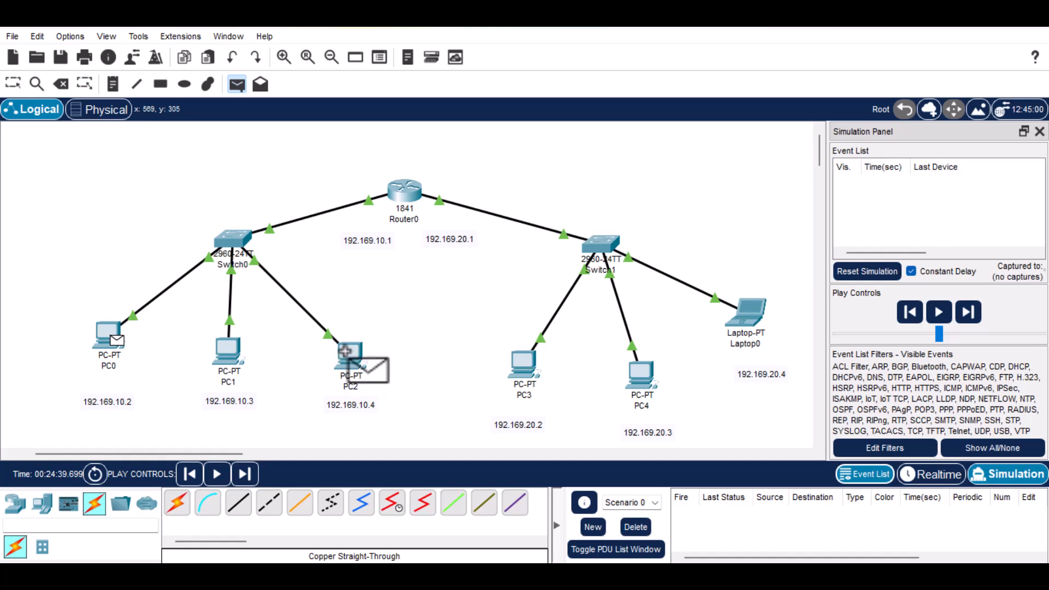
{"action": "mouse_move", "coordinate": [345, 352]}
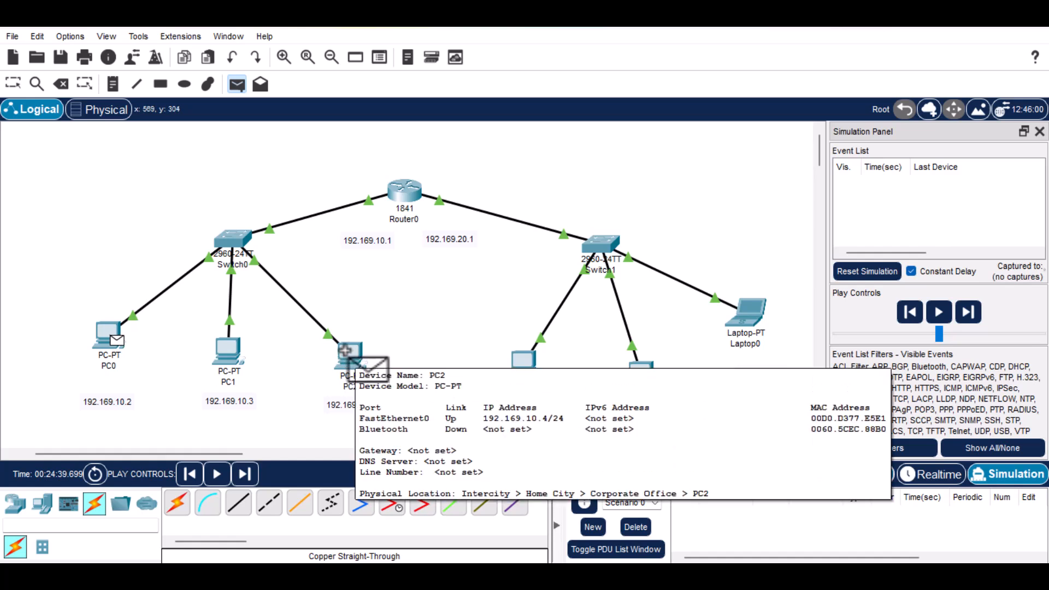
{"action": "left_click", "coordinate": [345, 352]}
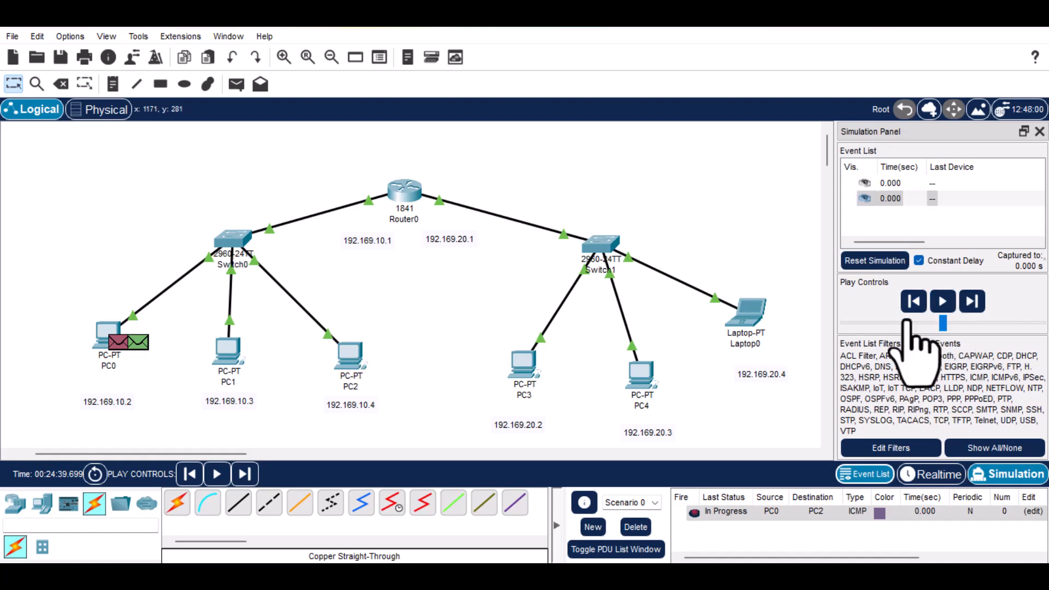
- Play the simulation of the PC0-to-PC2 message and check its last status in the PDU list
{"action": "left_click", "coordinate": [942, 304]}
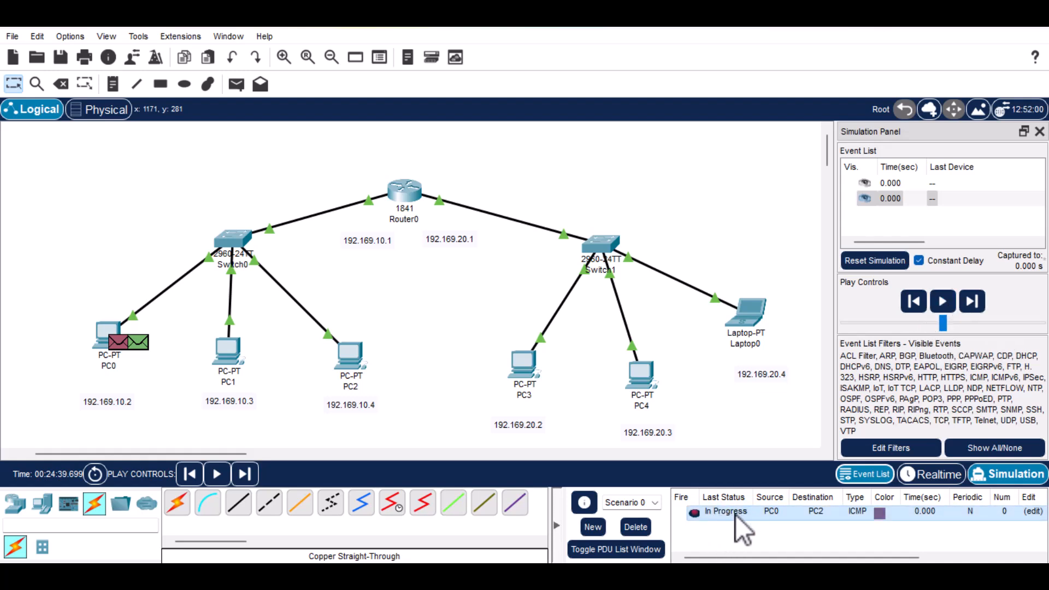
{"action": "left_click", "coordinate": [944, 304]}
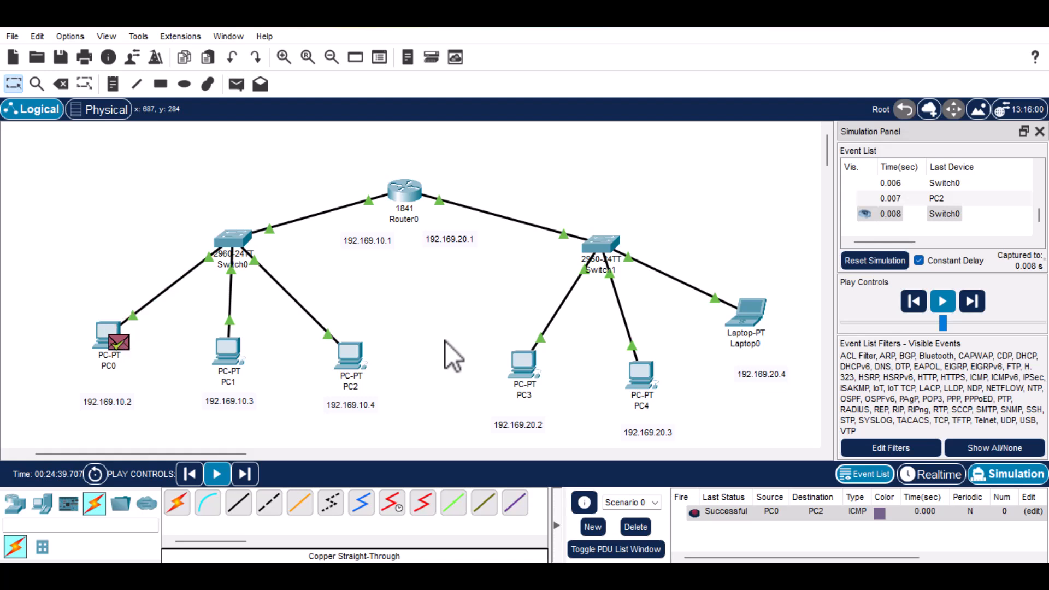
{"action": "double_click", "coordinate": [732, 513]}
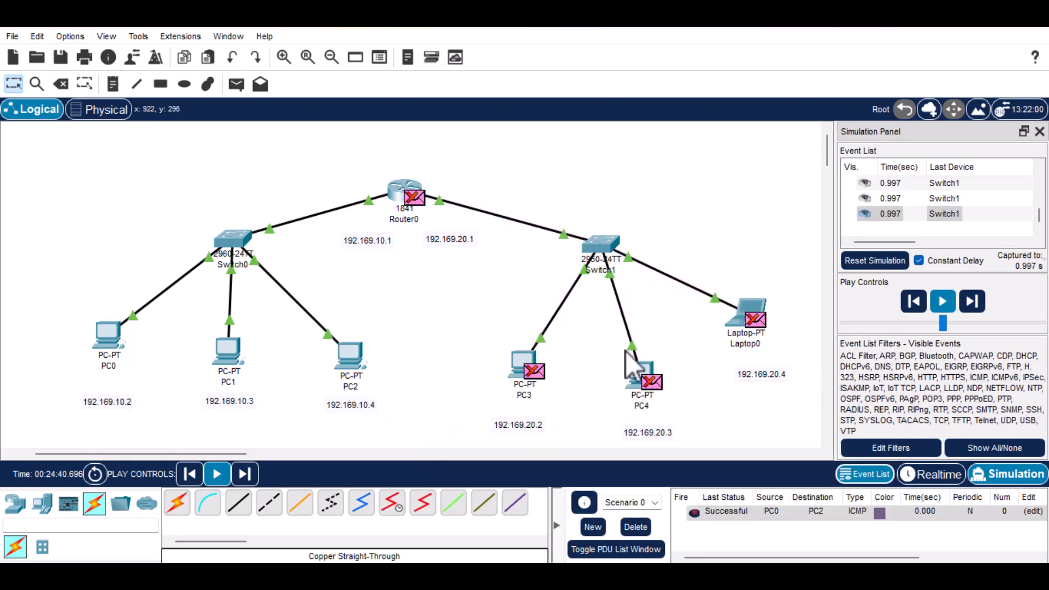
- Delete the current scenario with its PDU and create two new empty scenarios, ending on Scenario 3
{"action": "left_click", "coordinate": [636, 527]}
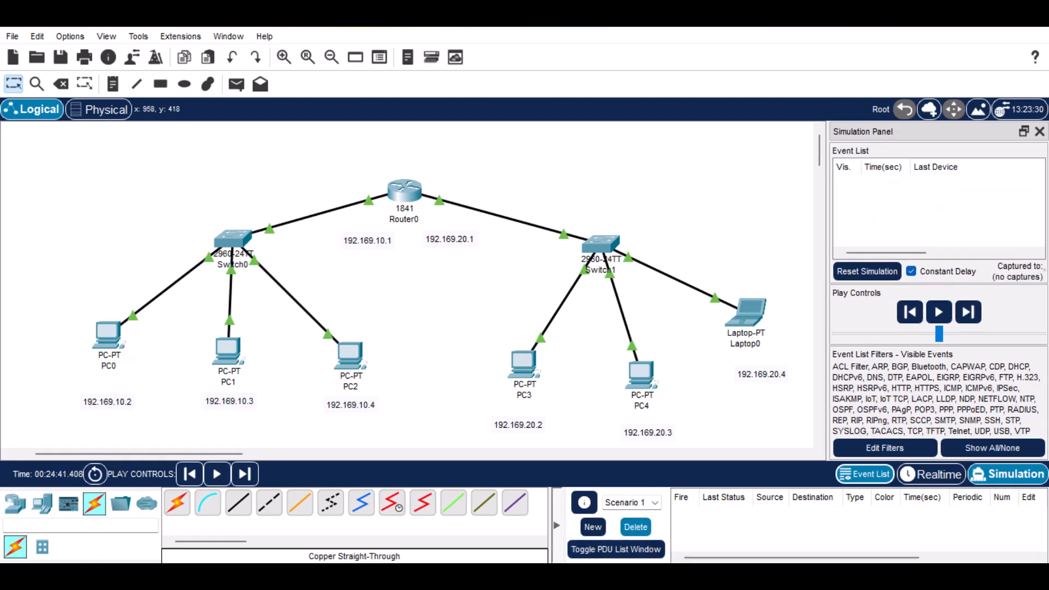
{"action": "left_click", "coordinate": [595, 529]}
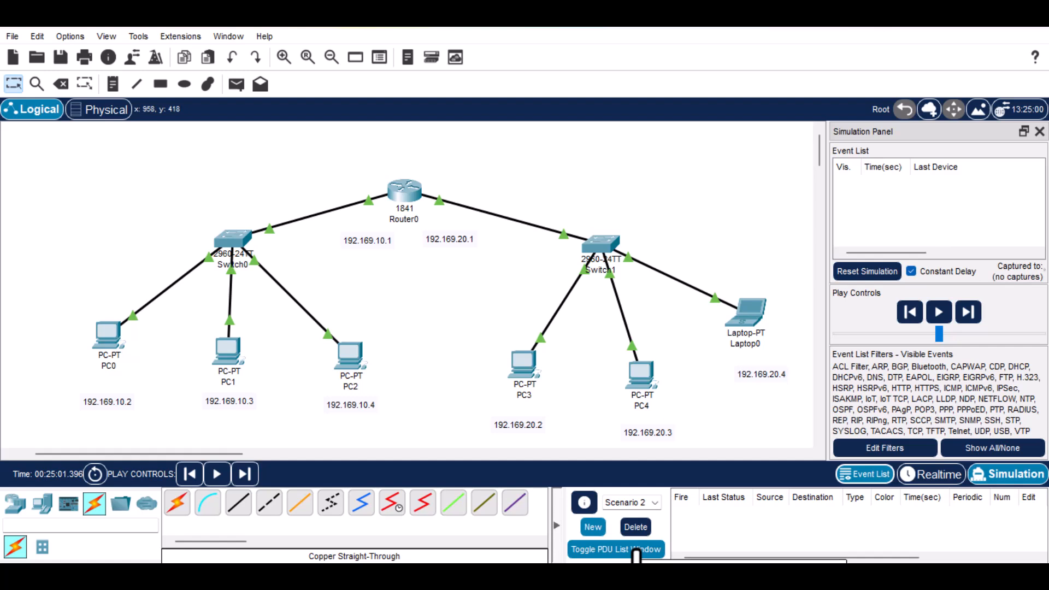
{"action": "left_click", "coordinate": [592, 528]}
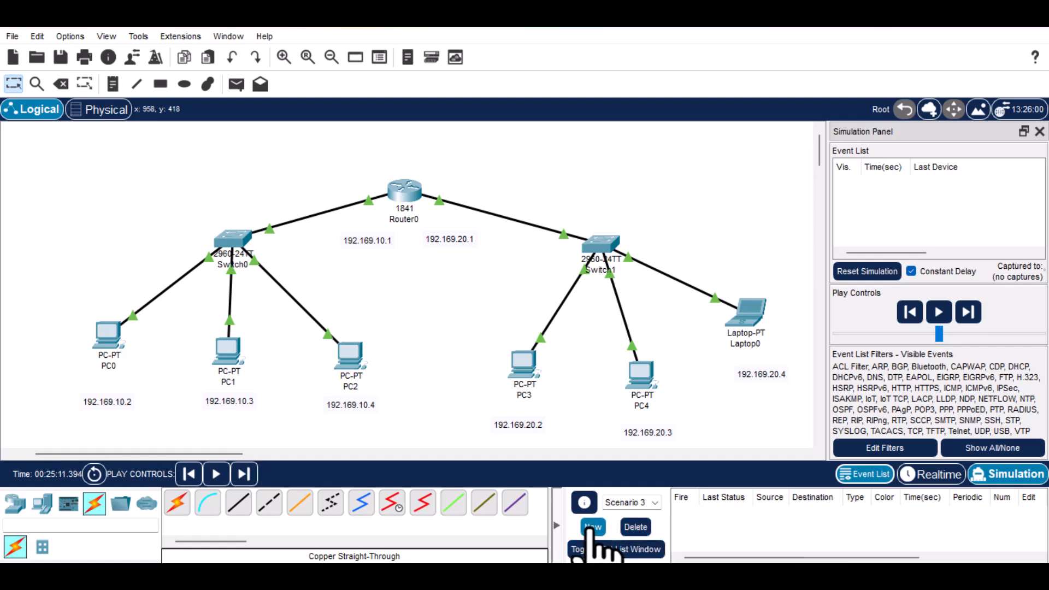
- Delete Scenario 2 and Scenario 3, and create a new empty scenario in their place
{"action": "left_click", "coordinate": [656, 502]}
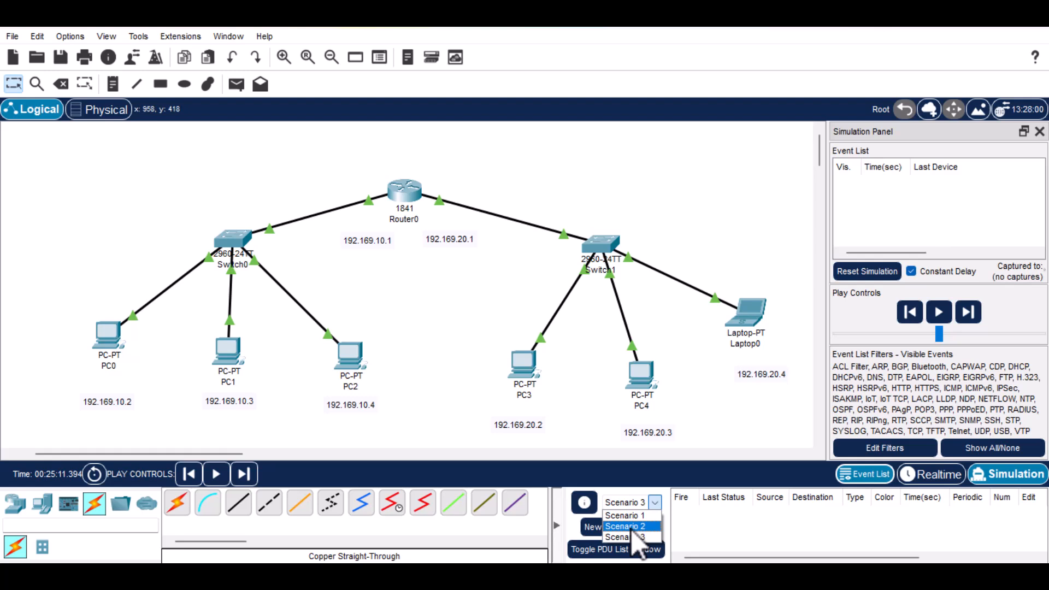
{"action": "left_click", "coordinate": [633, 529]}
{"action": "left_click", "coordinate": [654, 502]}
{"action": "left_click", "coordinate": [631, 528]}
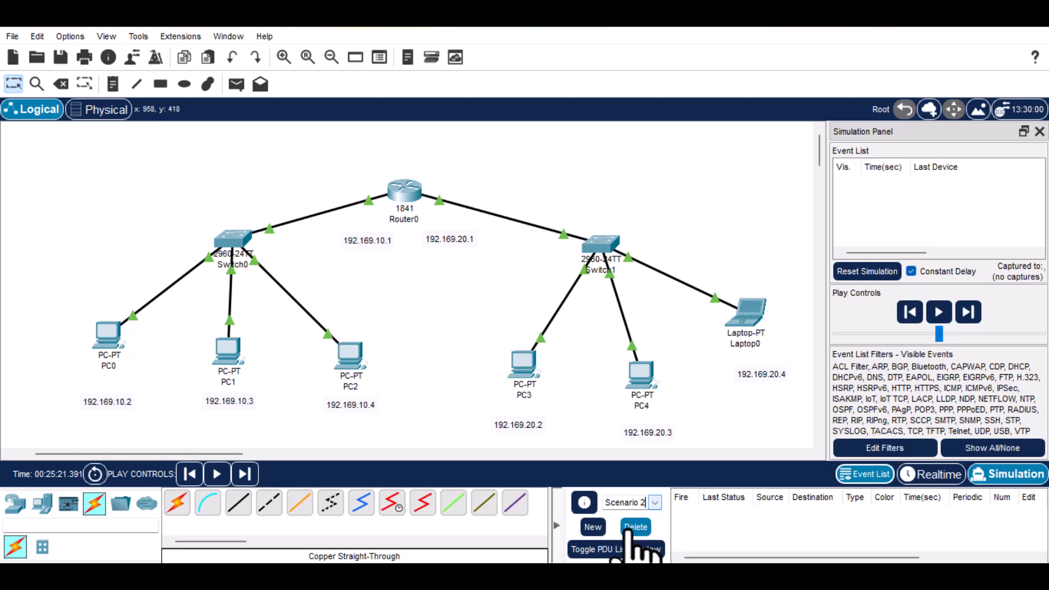
{"action": "left_click", "coordinate": [636, 526]}
{"action": "left_click", "coordinate": [657, 502]}
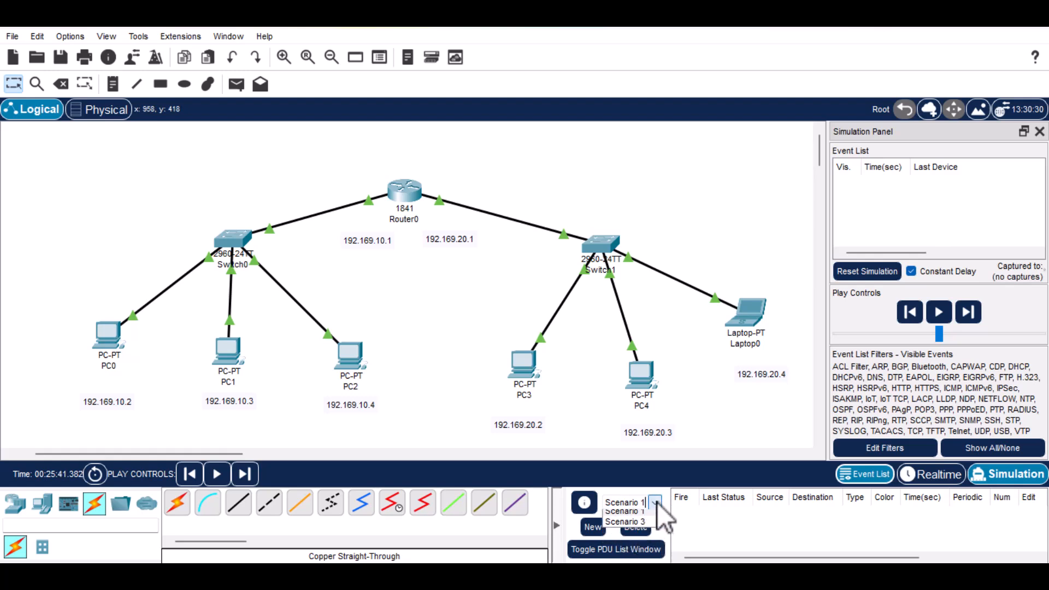
{"action": "left_click", "coordinate": [625, 521]}
{"action": "left_click", "coordinate": [636, 528]}
{"action": "left_click", "coordinate": [593, 528]}
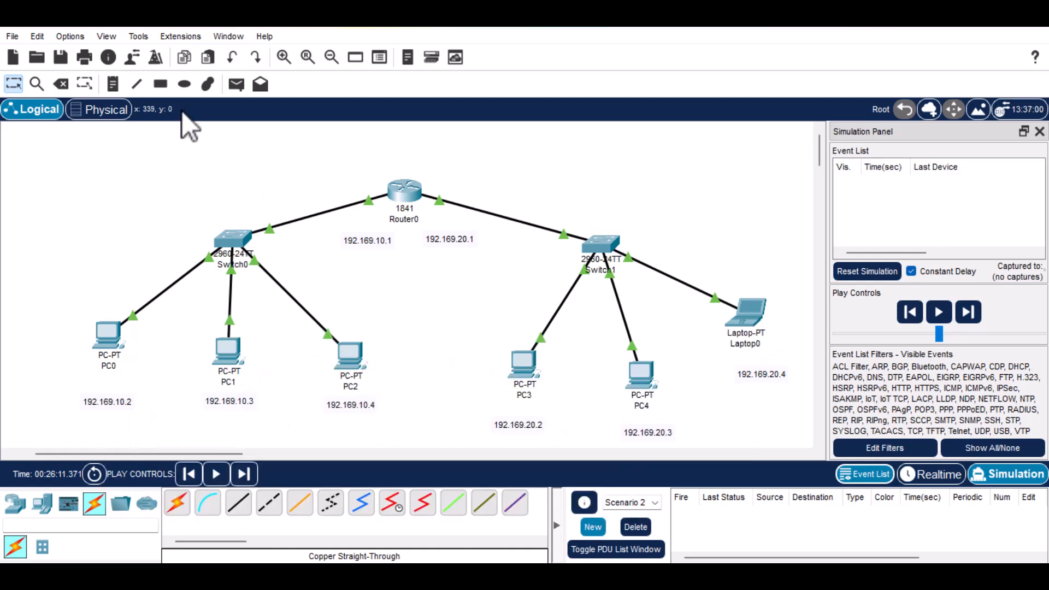
- Add a simple PDU from PC4 to Laptop0 and simulate it, and delete the scenario once its last status is checked
{"action": "left_click", "coordinate": [236, 84]}
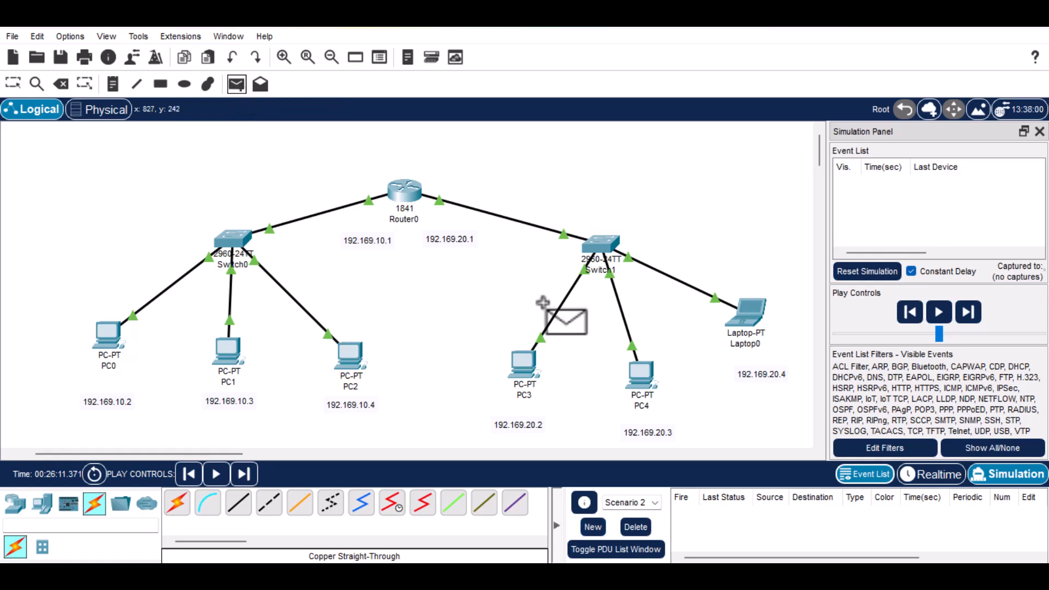
{"action": "left_click", "coordinate": [639, 375]}
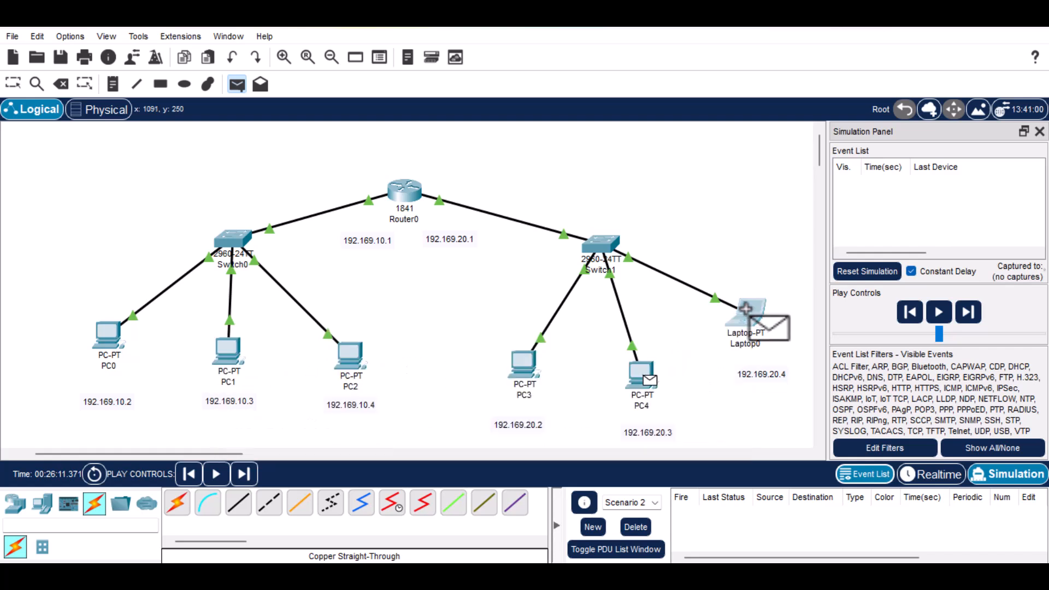
{"action": "left_click", "coordinate": [767, 327]}
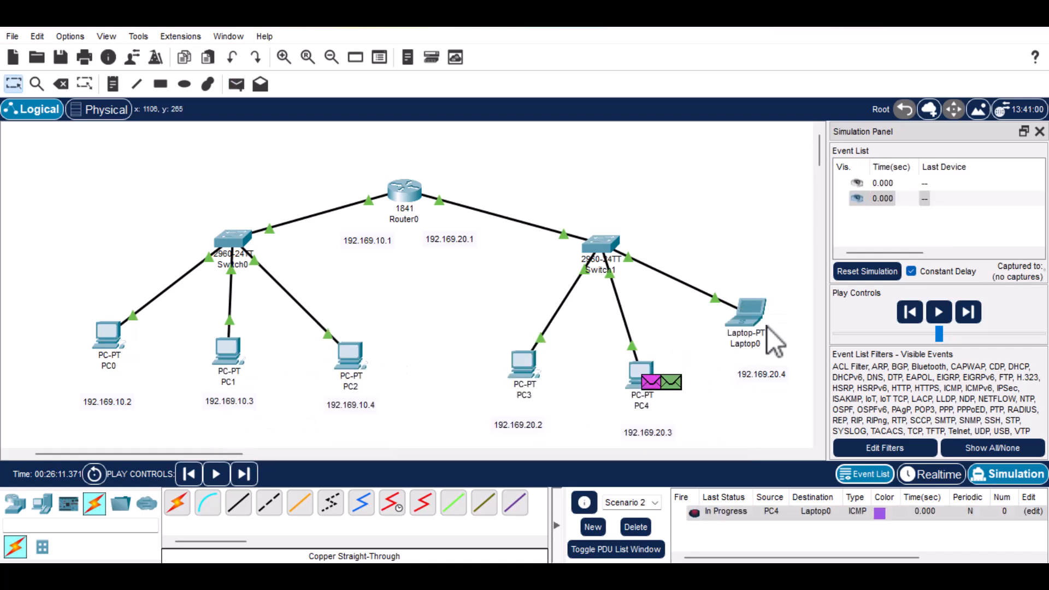
{"action": "left_click", "coordinate": [944, 302]}
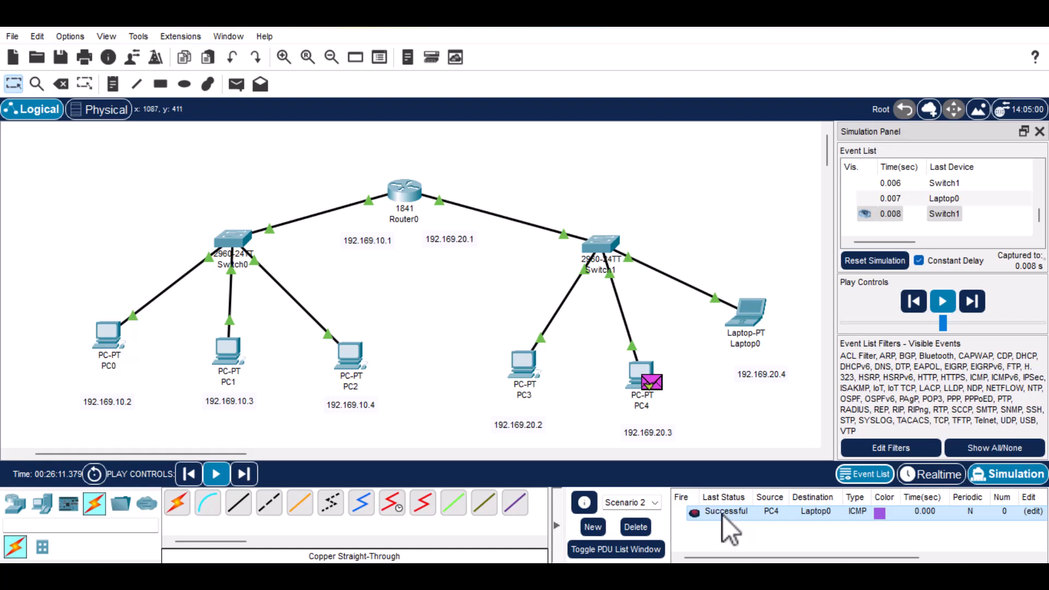
{"action": "left_click", "coordinate": [636, 528]}
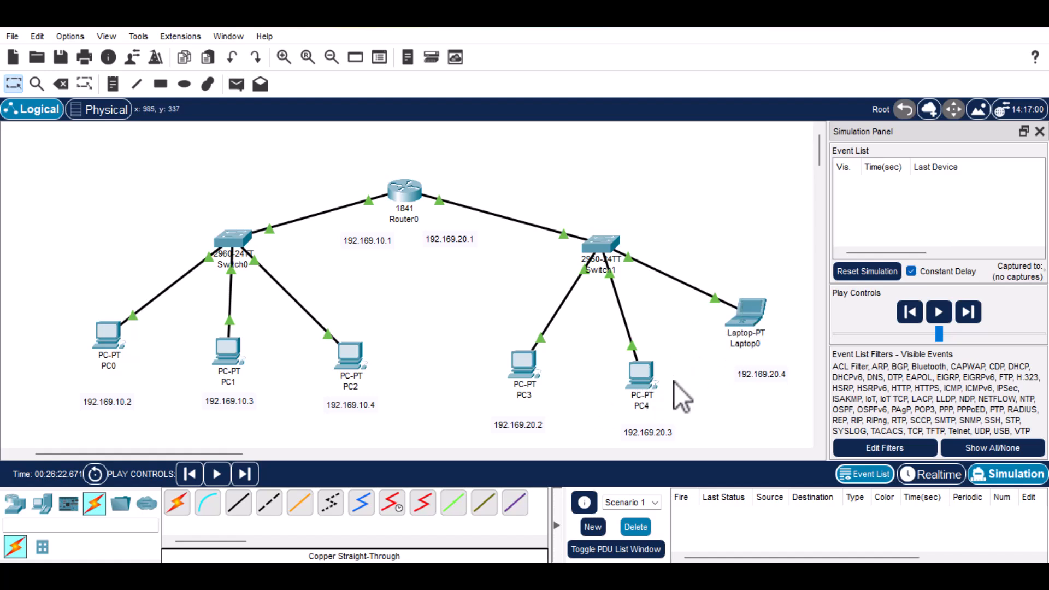
- Set the IPv4 address of Laptop0's FastEthernet0 interface to 192.169.30.4 and close the device settings
{"action": "left_click", "coordinate": [753, 316]}
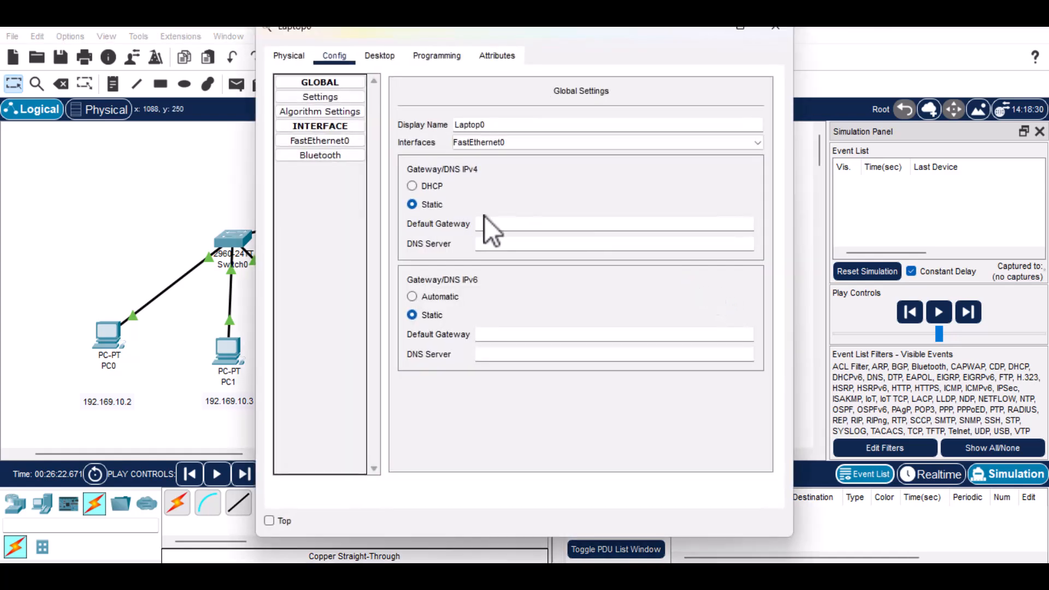
{"action": "left_click", "coordinate": [315, 144]}
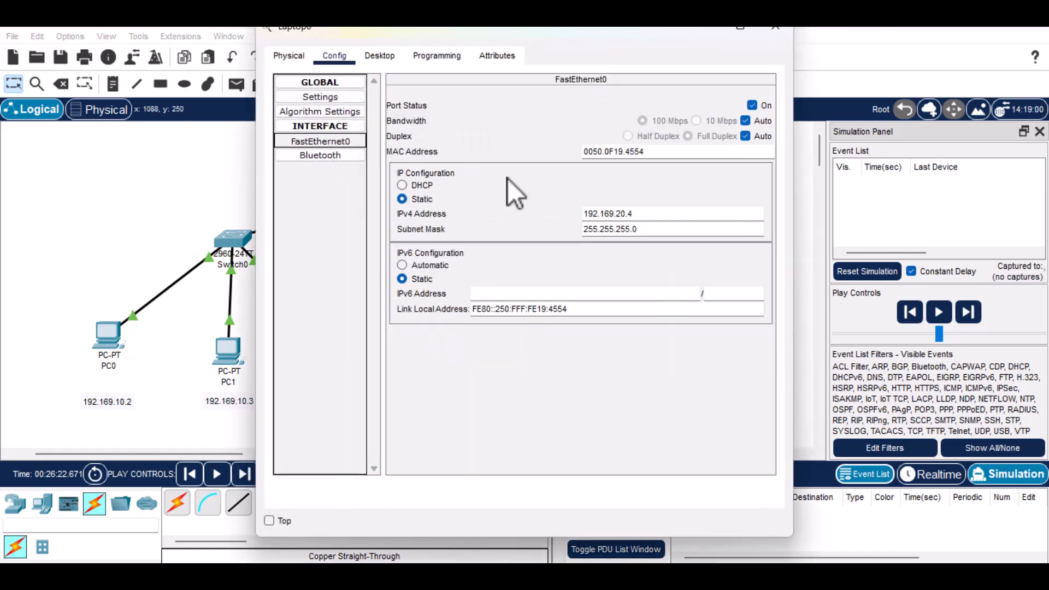
{"action": "left_click", "coordinate": [621, 213]}
{"action": "left_click_drag", "start_coordinate": [621, 214], "coordinate": [616, 213]}
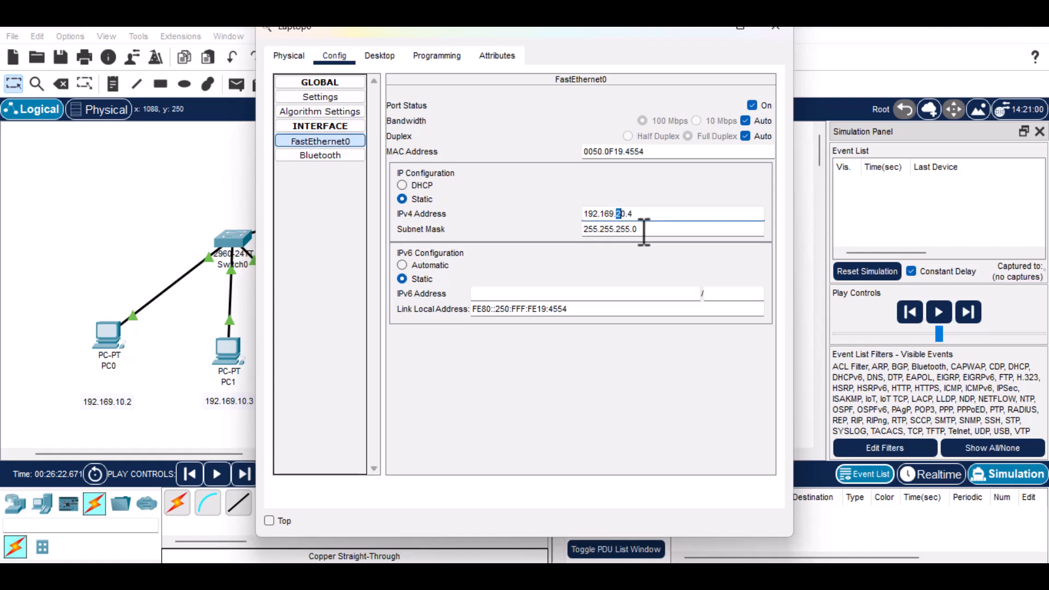
{"action": "type", "text": "3"}
{"action": "left_click", "coordinate": [654, 213]}
{"action": "left_click_drag", "start_coordinate": [517, 34], "coordinate": [462, 101]}
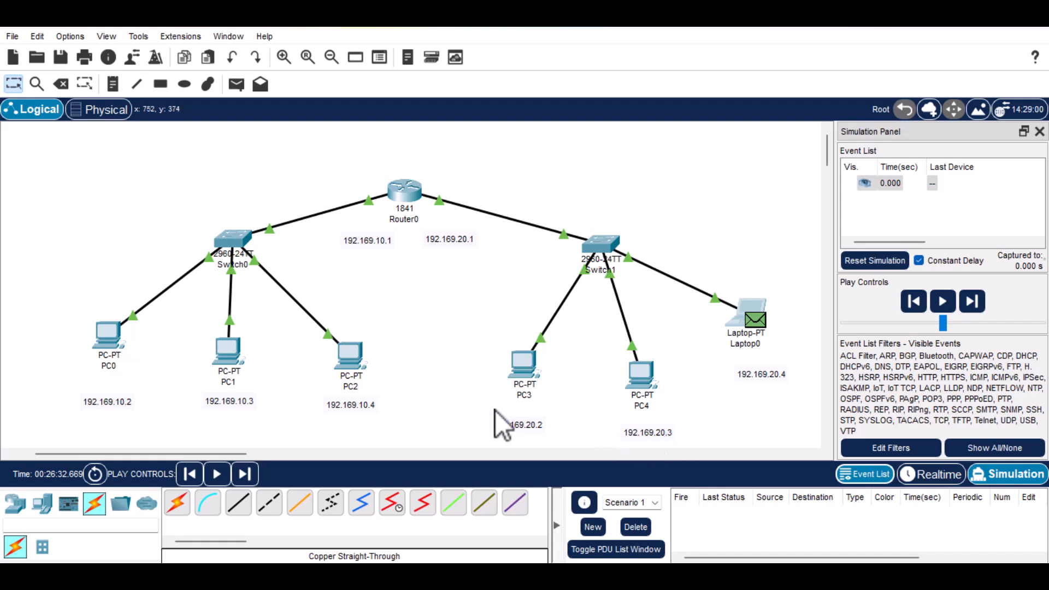
- Change the address note below Laptop0 to 192.169.30.4
{"action": "double_click", "coordinate": [775, 376]}
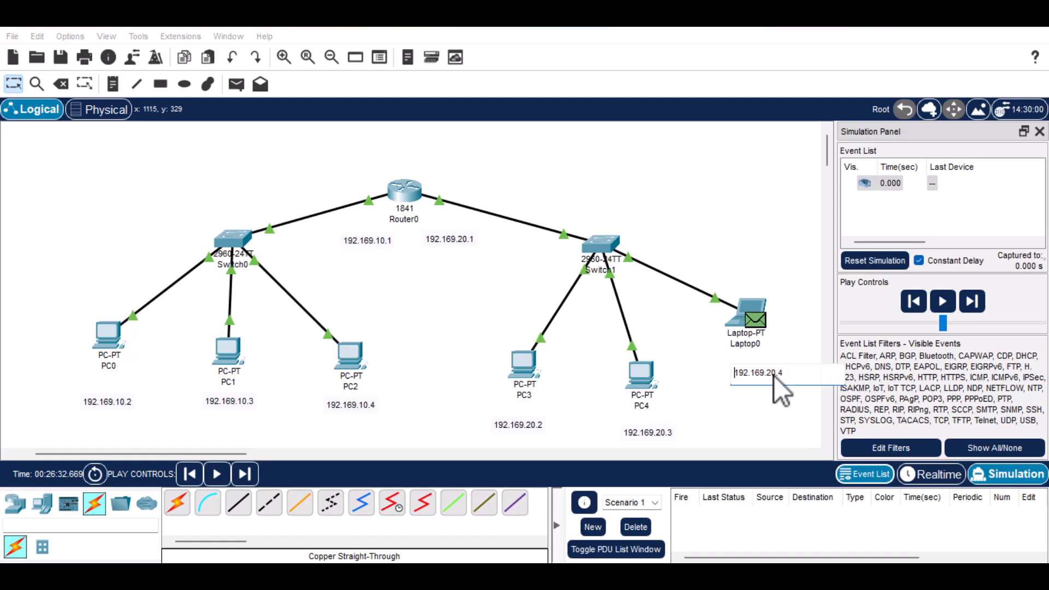
{"action": "left_click", "coordinate": [766, 376]}
{"action": "left_click_drag", "start_coordinate": [766, 376], "coordinate": [770, 377]}
{"action": "type", "text": "3"}
{"action": "left_click", "coordinate": [805, 324]}
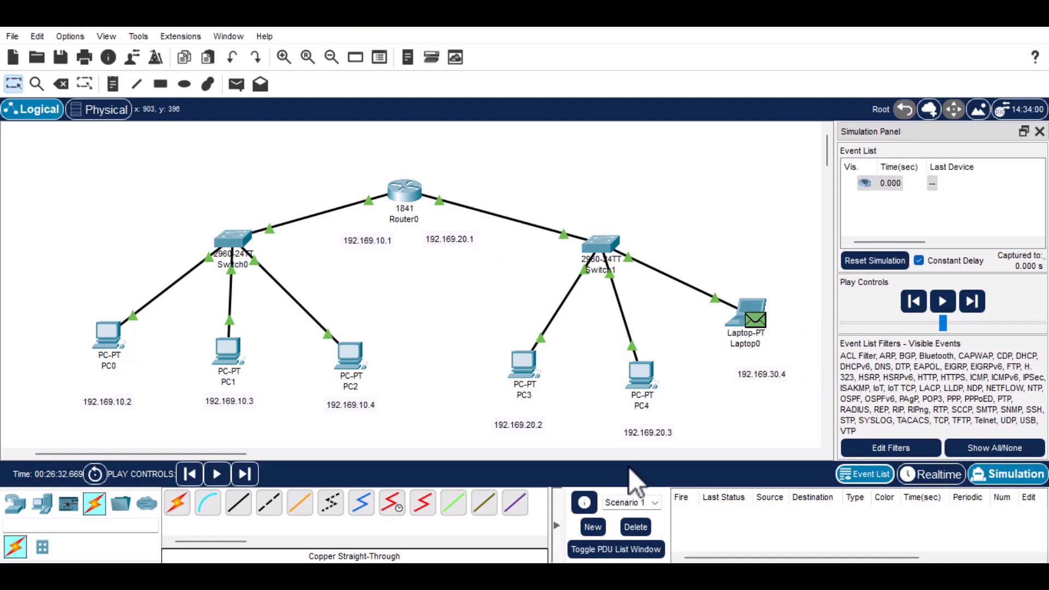
- Replace the current scenario with a new one and add a simple PDU from PC4 to Laptop0
{"action": "left_click", "coordinate": [636, 529]}
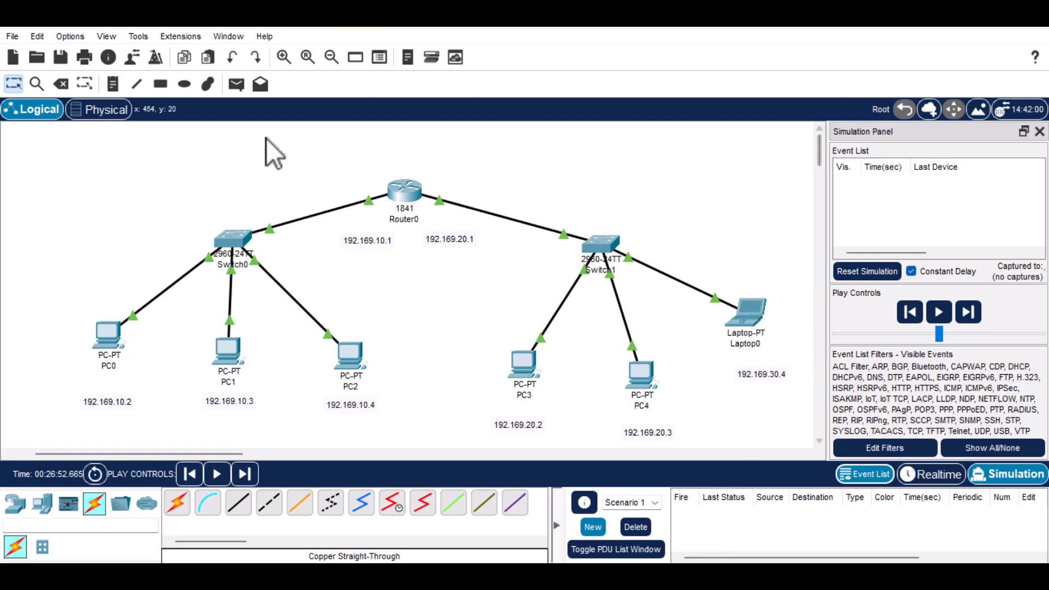
{"action": "left_click", "coordinate": [236, 83]}
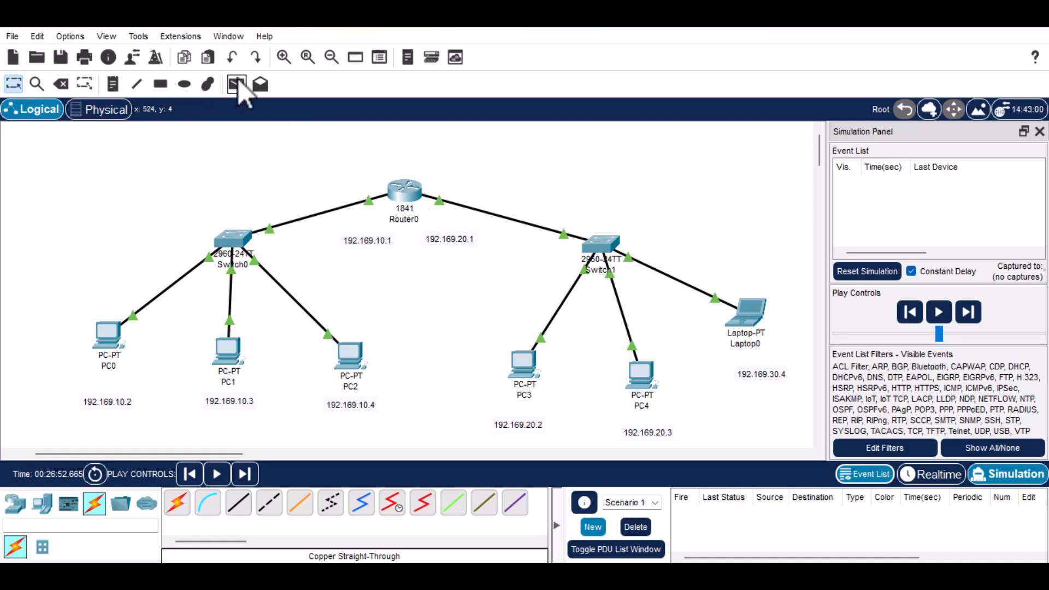
{"action": "left_click", "coordinate": [636, 376]}
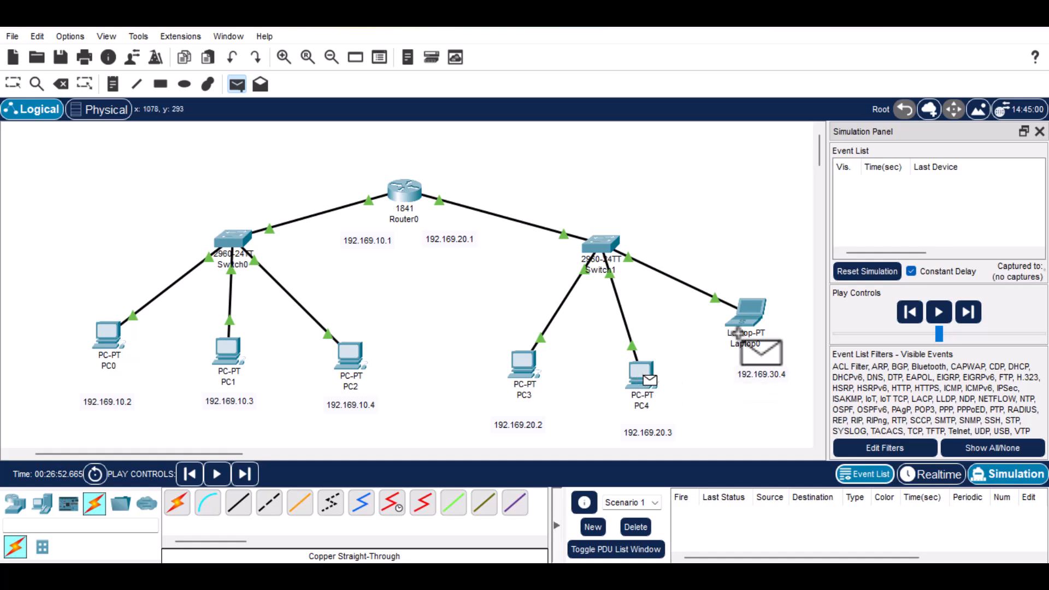
{"action": "left_click", "coordinate": [757, 318]}
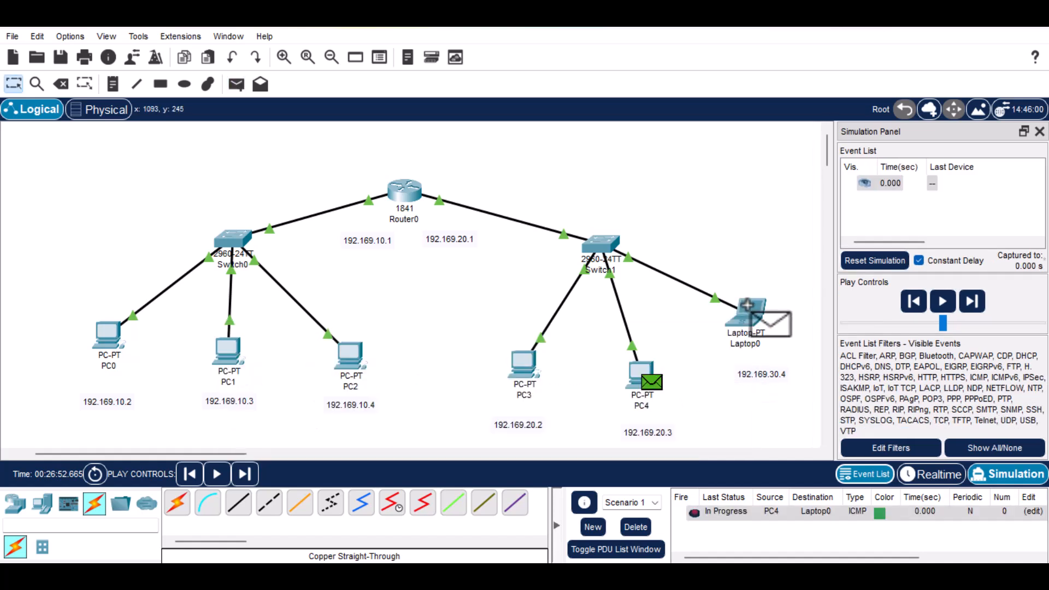
- Play the simulation of the PC4-to-Laptop0 message and delete its scenario
{"action": "left_click", "coordinate": [942, 301]}
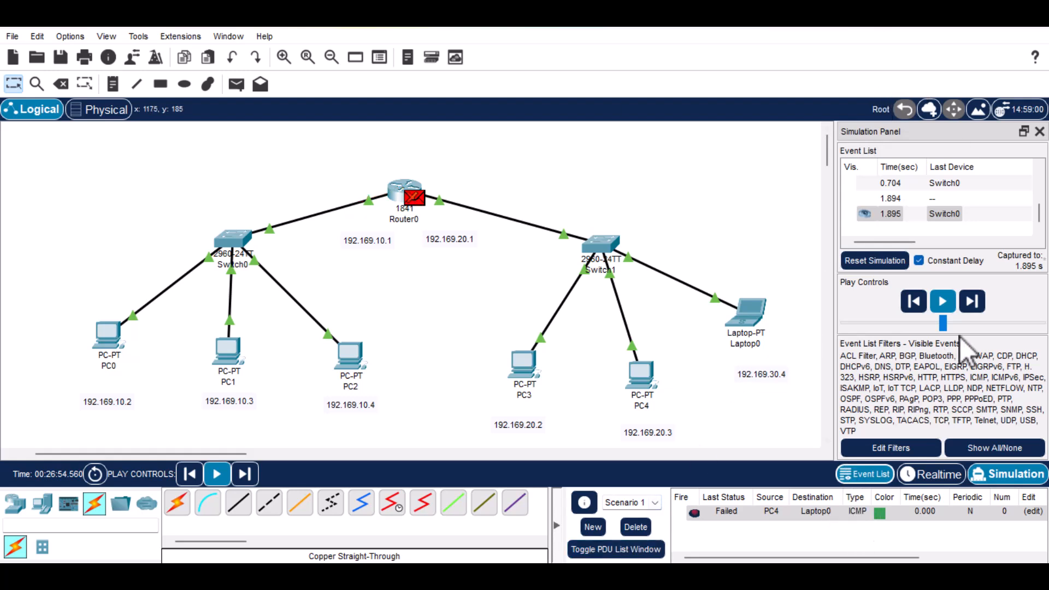
{"action": "left_click", "coordinate": [942, 301]}
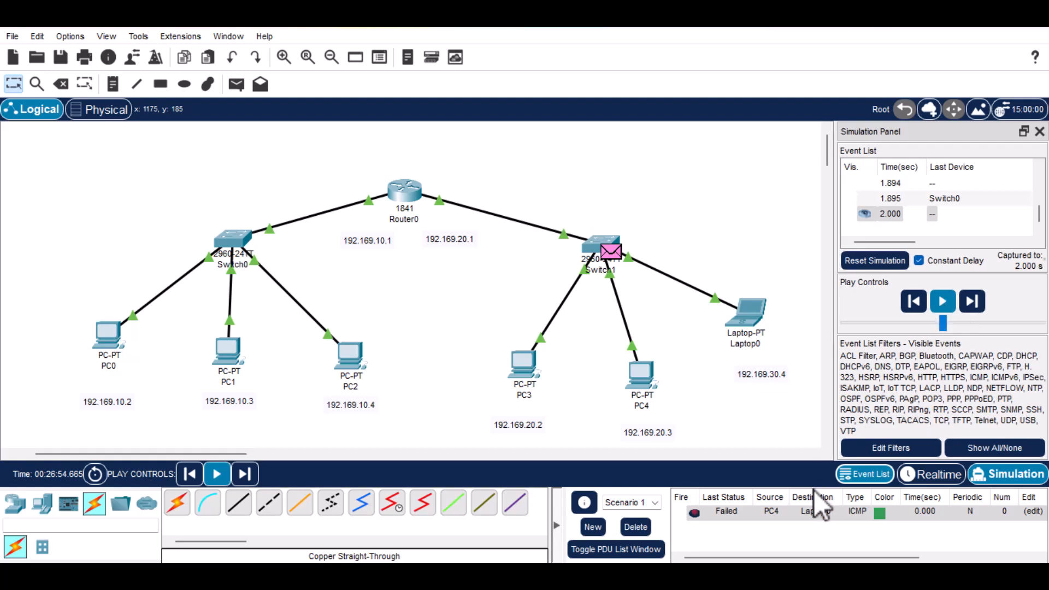
{"action": "left_click", "coordinate": [636, 528]}
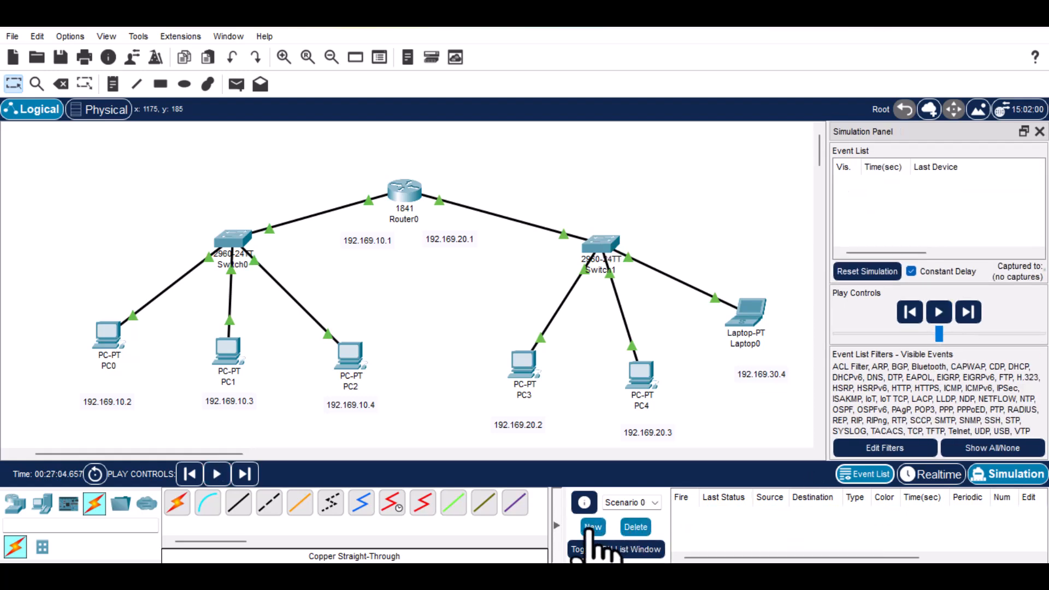
- Set the IPv4 address of Laptop0's FastEthernet0 interface back to 192.169.20.4 and close the device settings
{"action": "left_click", "coordinate": [750, 317]}
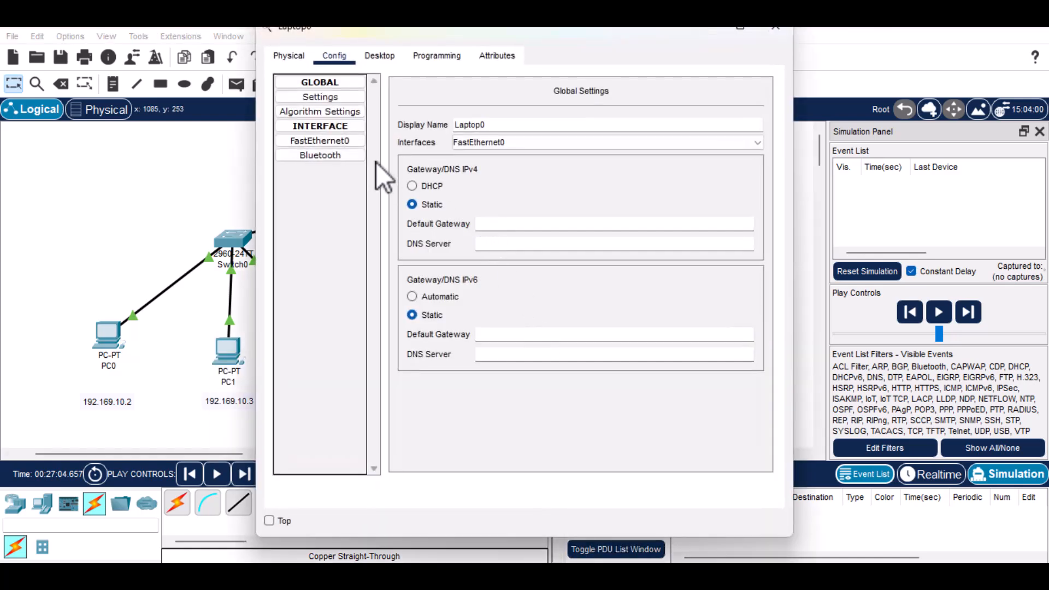
{"action": "left_click", "coordinate": [309, 141]}
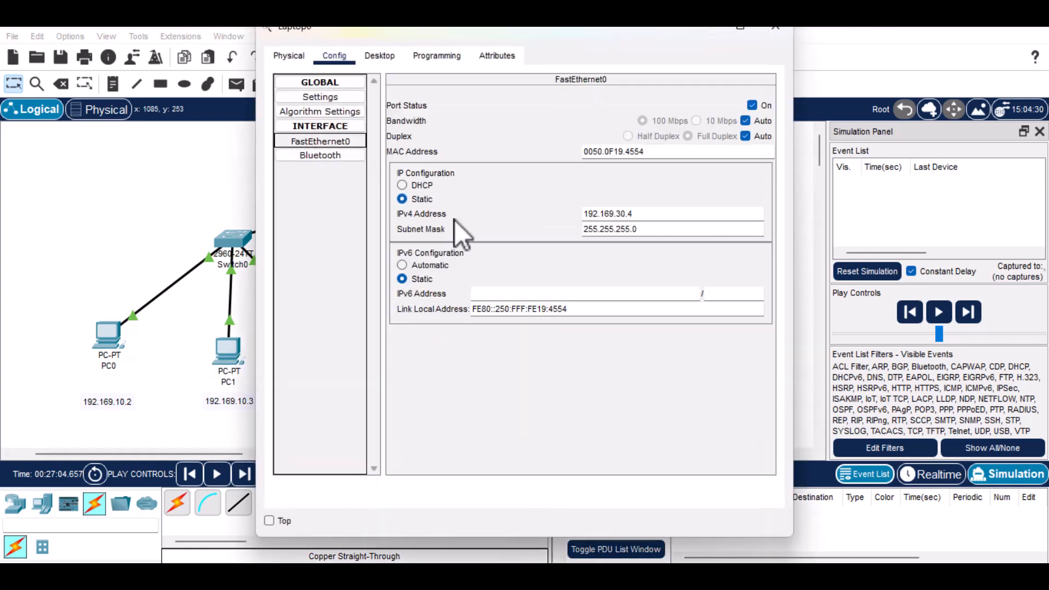
{"action": "double_click", "coordinate": [619, 213]}
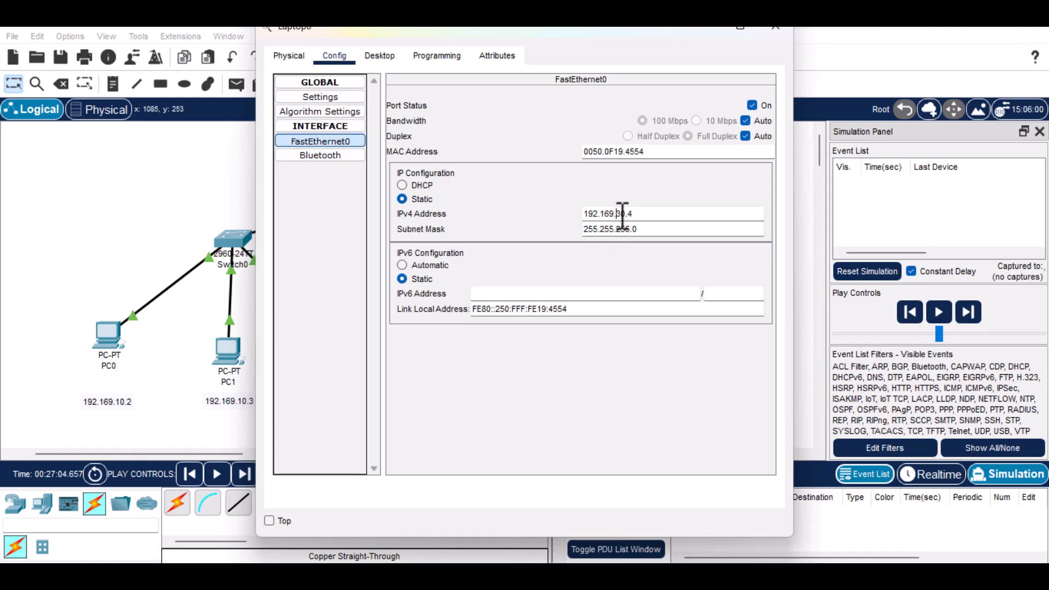
{"action": "type", "text": "20"}
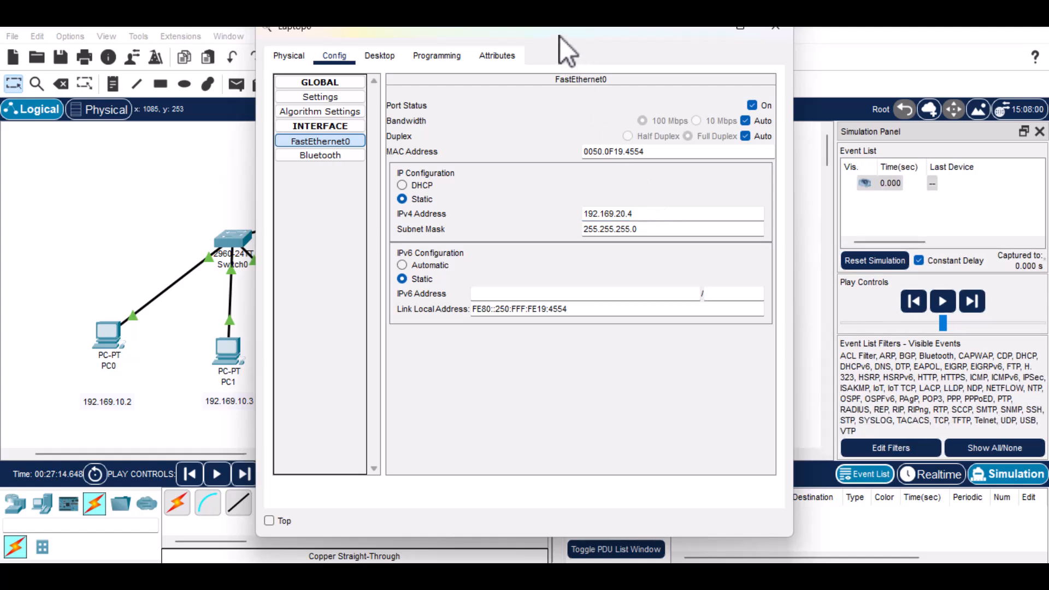
{"action": "left_click_drag", "start_coordinate": [559, 37], "coordinate": [440, 88]}
{"action": "left_click", "coordinate": [657, 84]}
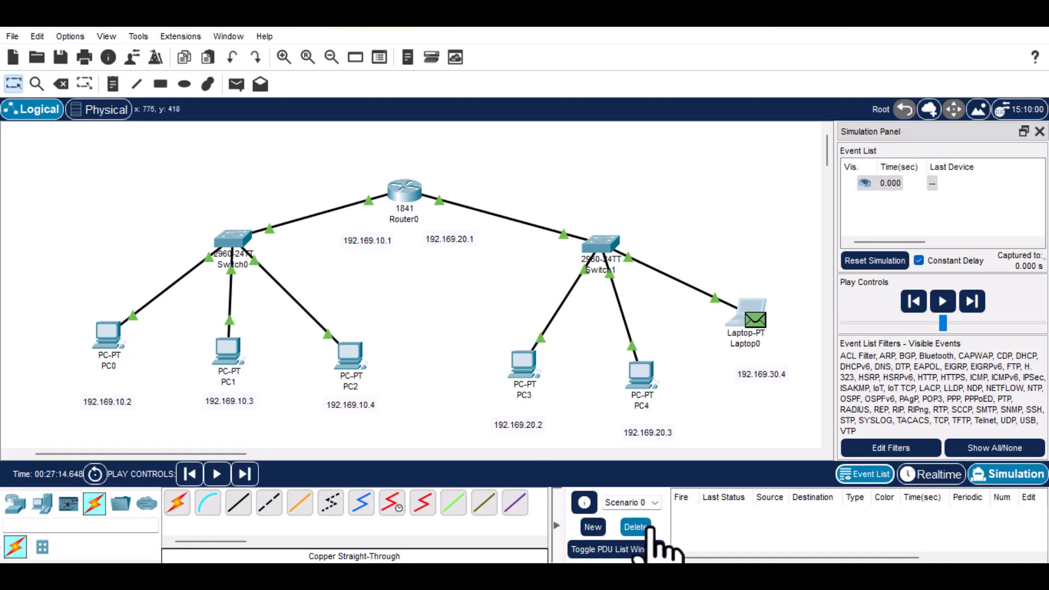
- Simulate a simple PDU from PC4 to Laptop0 in a new scenario, and delete that scenario after checking its status
{"action": "left_click", "coordinate": [592, 527]}
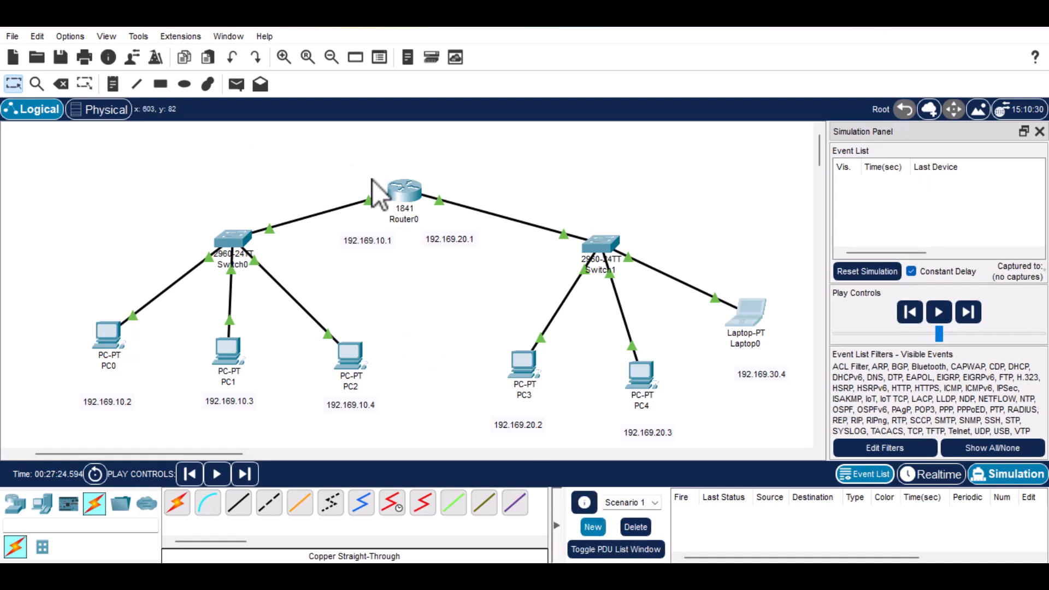
{"action": "left_click", "coordinate": [237, 84]}
{"action": "left_click", "coordinate": [636, 365]}
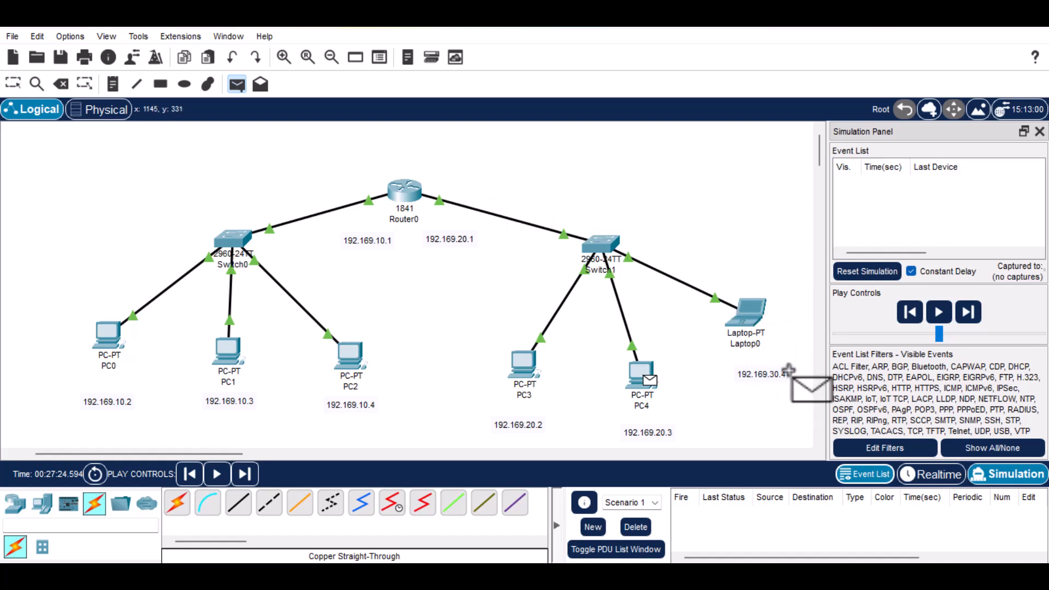
{"action": "left_click", "coordinate": [745, 312]}
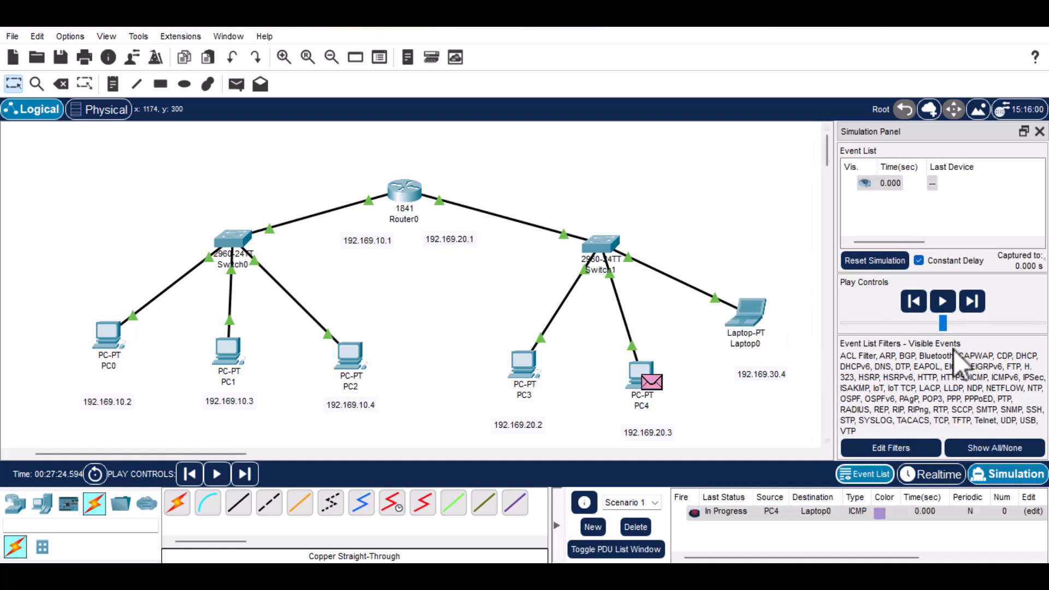
{"action": "left_click", "coordinate": [943, 306]}
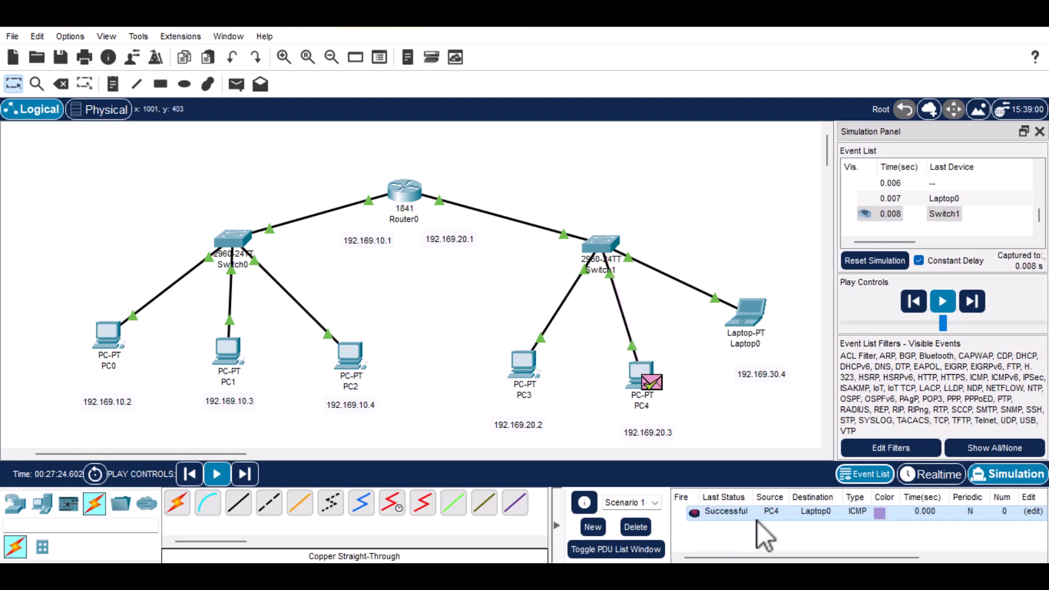
{"action": "left_click", "coordinate": [634, 528]}
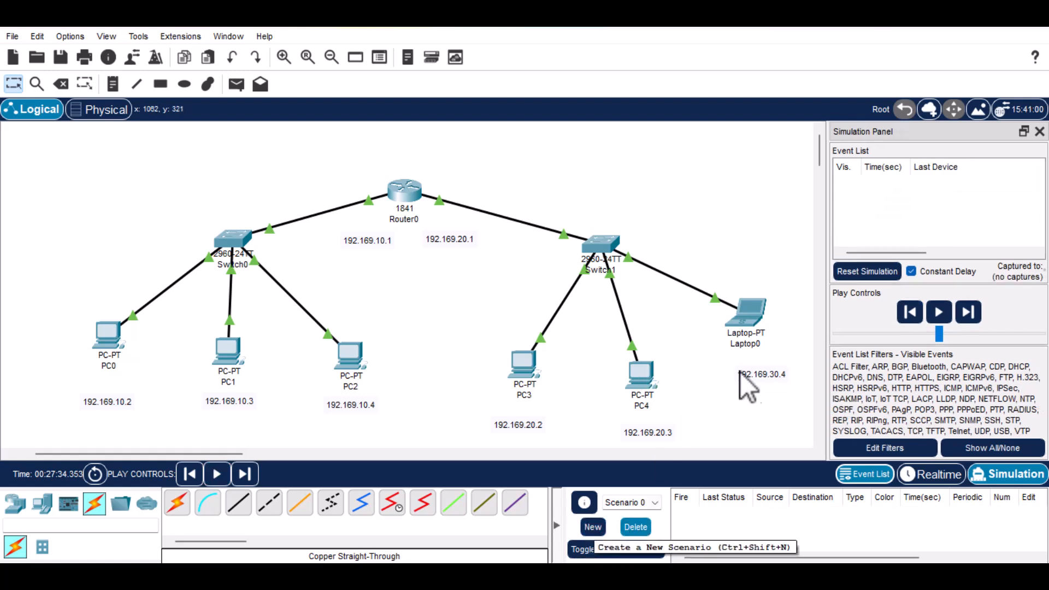
- Change the address note below Laptop0 to 192.169.20.4
{"action": "double_click", "coordinate": [773, 373]}
{"action": "key", "text": "shift+Left"}
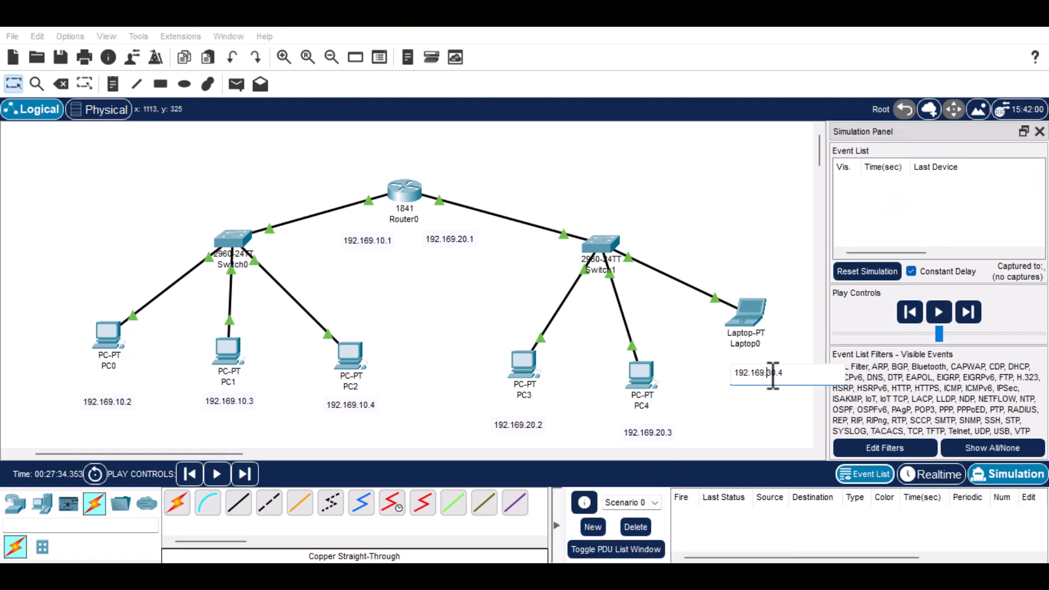
{"action": "type", "text": "2"}
{"action": "left_click", "coordinate": [690, 316]}
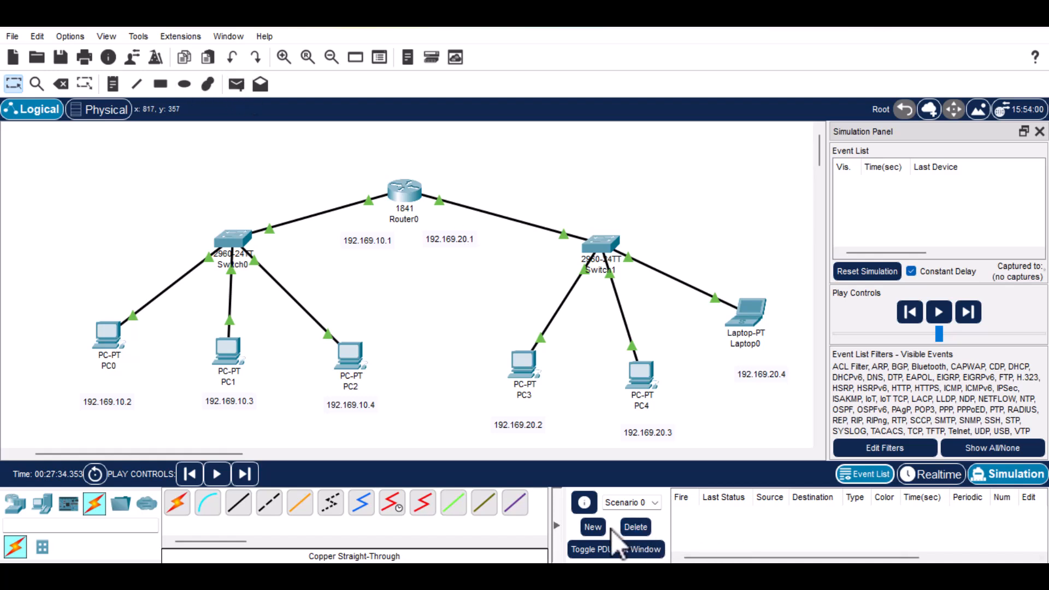
- Create a new scenario, add a simple PDU from PC1 to PC3, and play its simulation
{"action": "left_click", "coordinate": [593, 527]}
{"action": "left_click", "coordinate": [236, 83]}
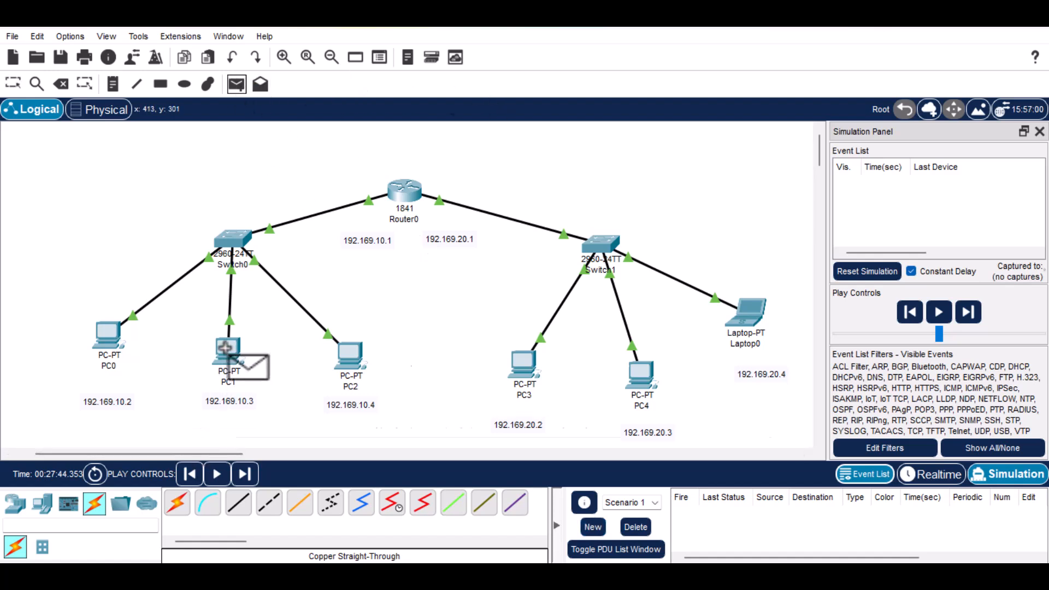
{"action": "left_click", "coordinate": [226, 347]}
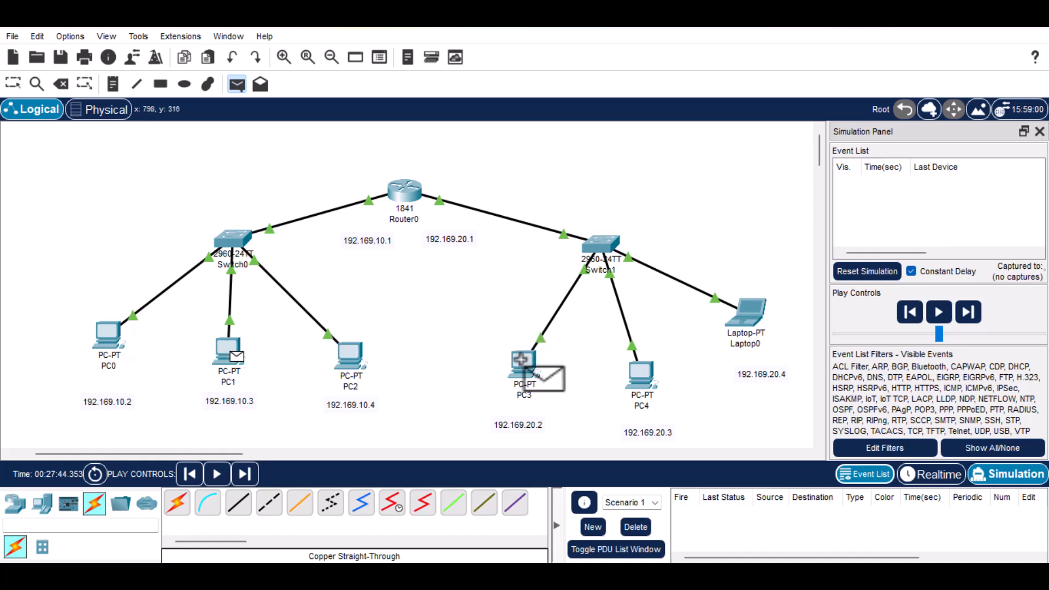
{"action": "left_click", "coordinate": [524, 363]}
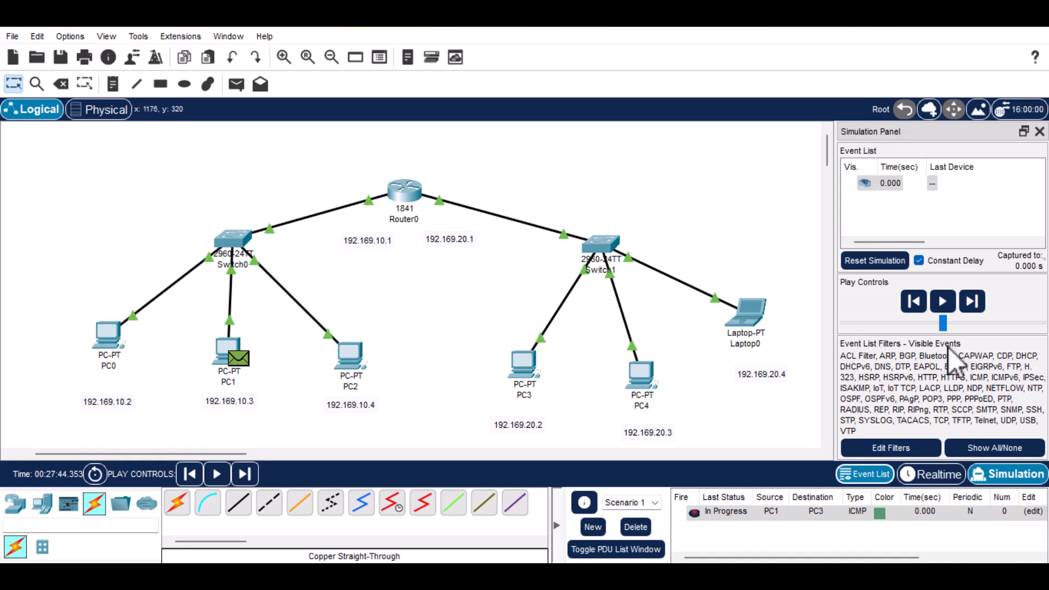
{"action": "left_click", "coordinate": [943, 301]}
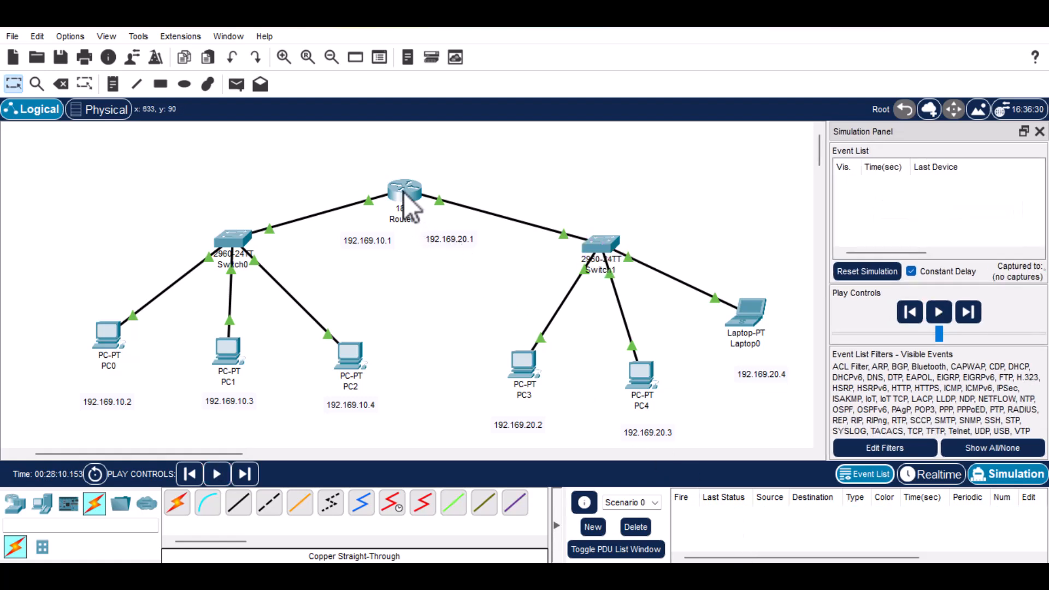
- Review the FastEthernet0/0 and FastEthernet0/1 interface settings of Router0 and close its settings
{"action": "left_click", "coordinate": [404, 192]}
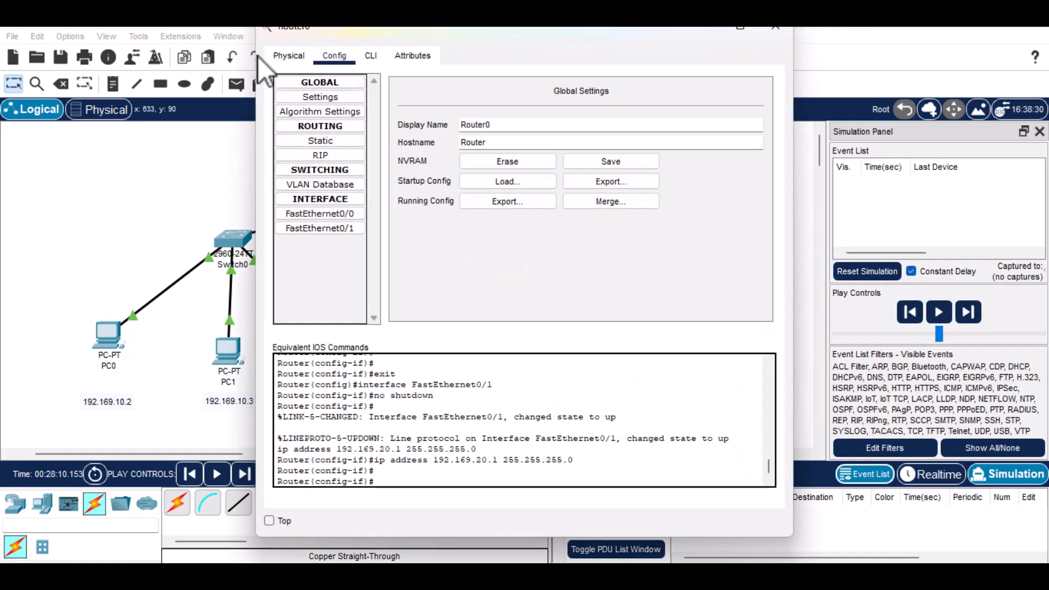
{"action": "left_click", "coordinate": [314, 215]}
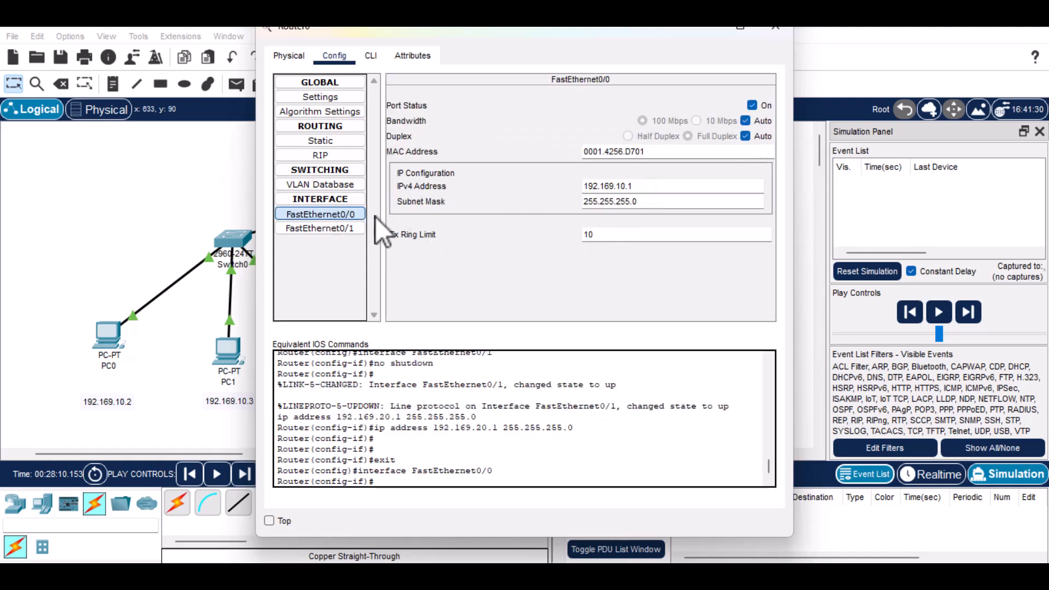
{"action": "left_click", "coordinate": [325, 229]}
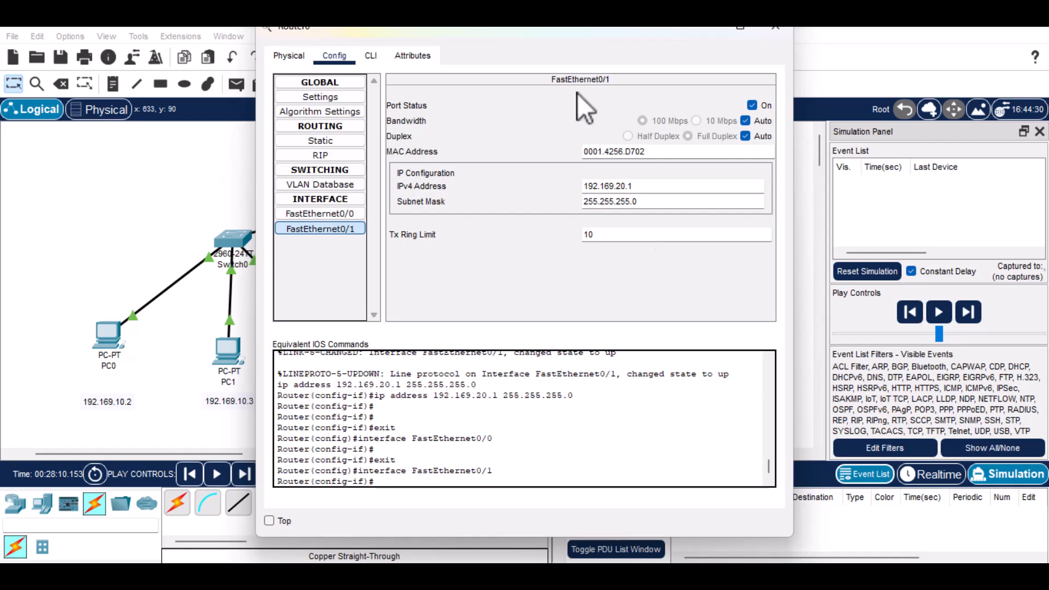
{"action": "left_click_drag", "start_coordinate": [516, 37], "coordinate": [392, 126]}
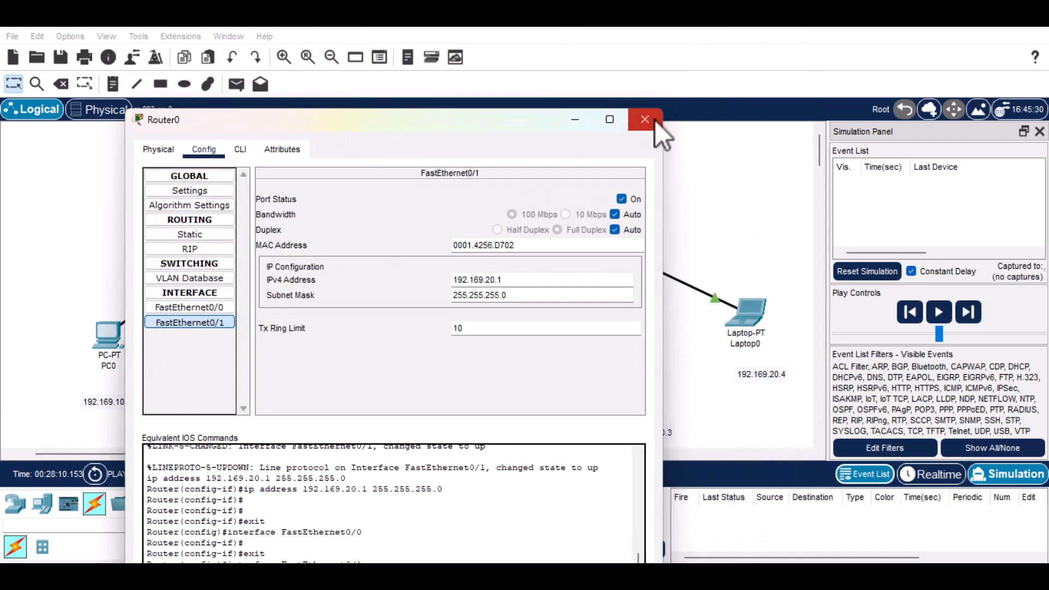
{"action": "left_click", "coordinate": [644, 119]}
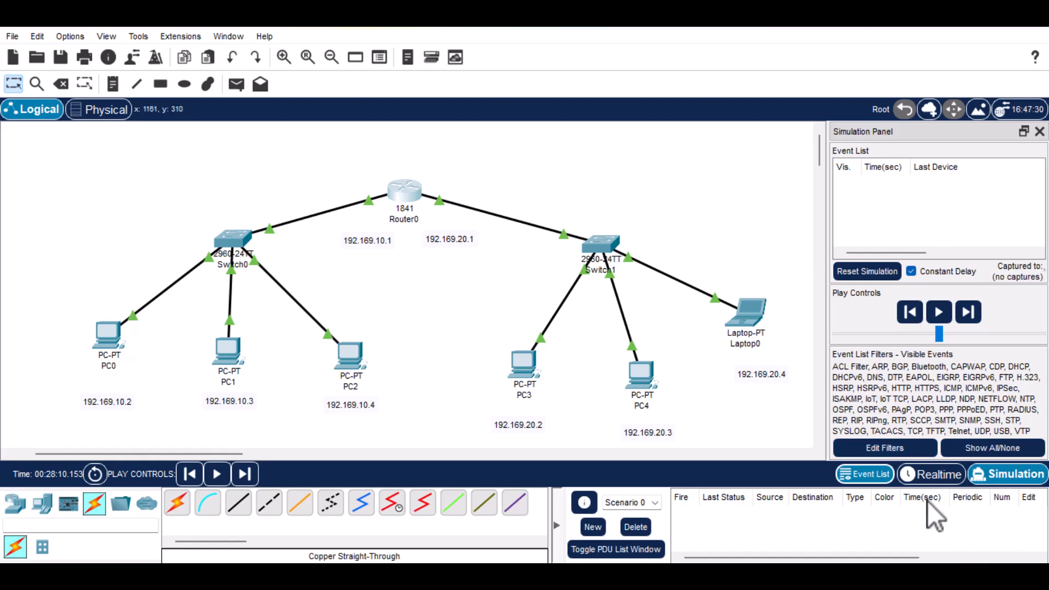
- Switch briefly to Realtime and back to Simulation mode, then repeat the simple PDU test from PC1 to PC3 in Scenario 0
{"action": "left_click", "coordinate": [935, 475]}
{"action": "left_click", "coordinate": [1007, 474]}
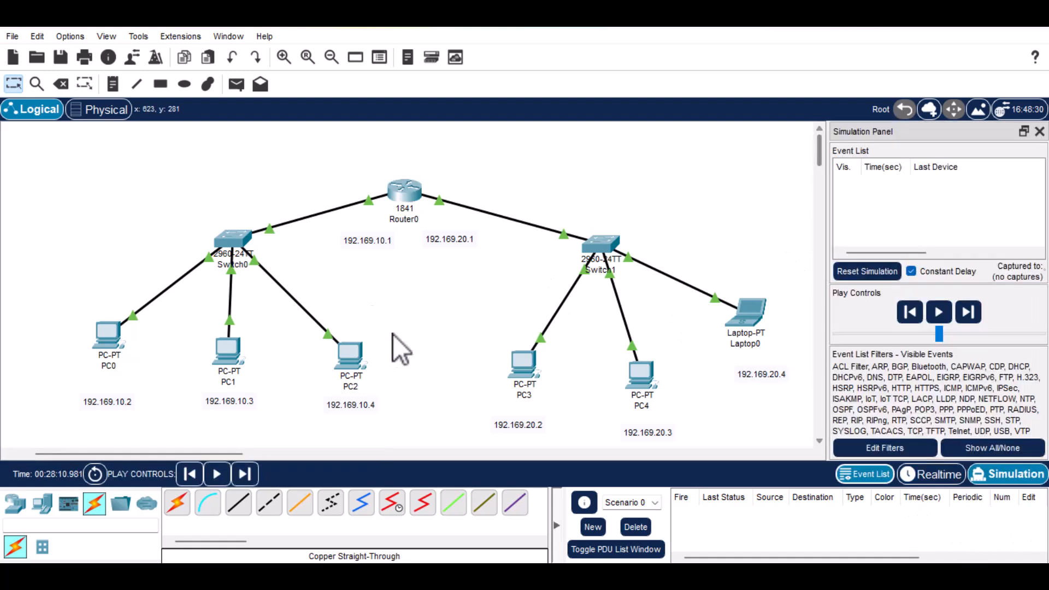
{"action": "left_click", "coordinate": [236, 84]}
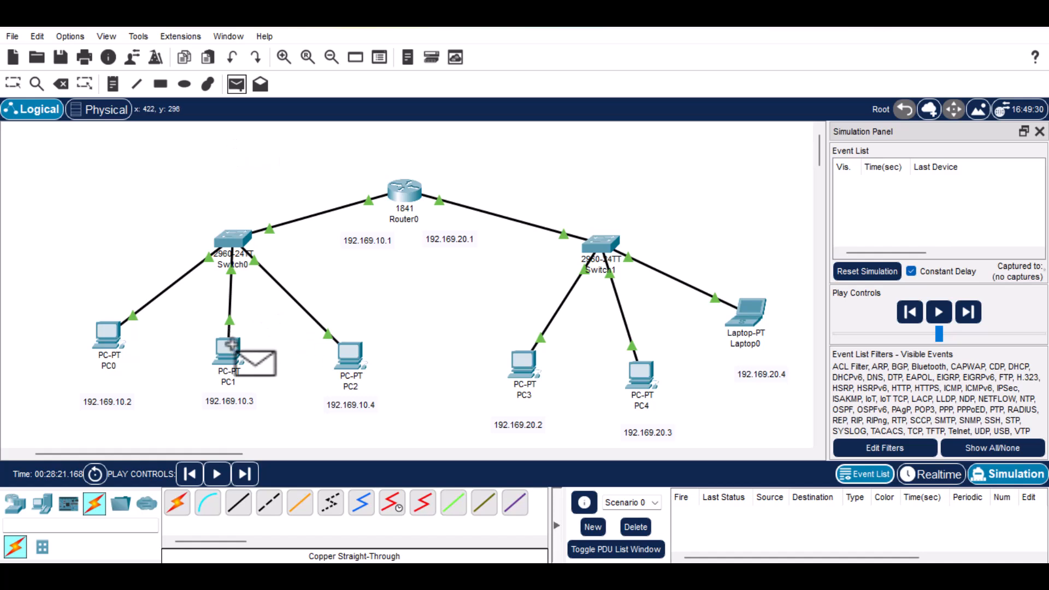
{"action": "left_click", "coordinate": [230, 347]}
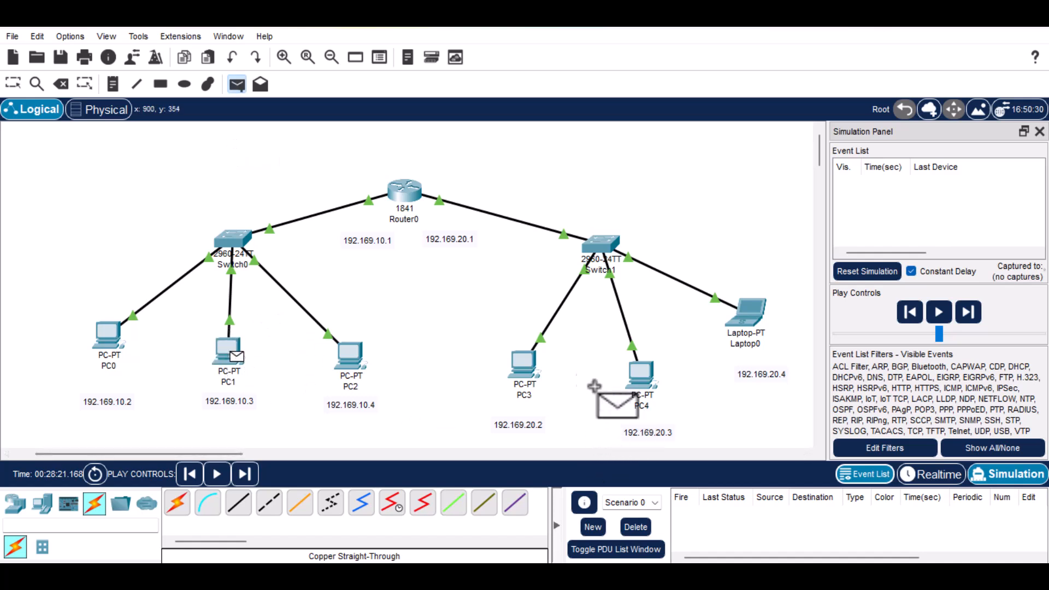
{"action": "left_click", "coordinate": [522, 361]}
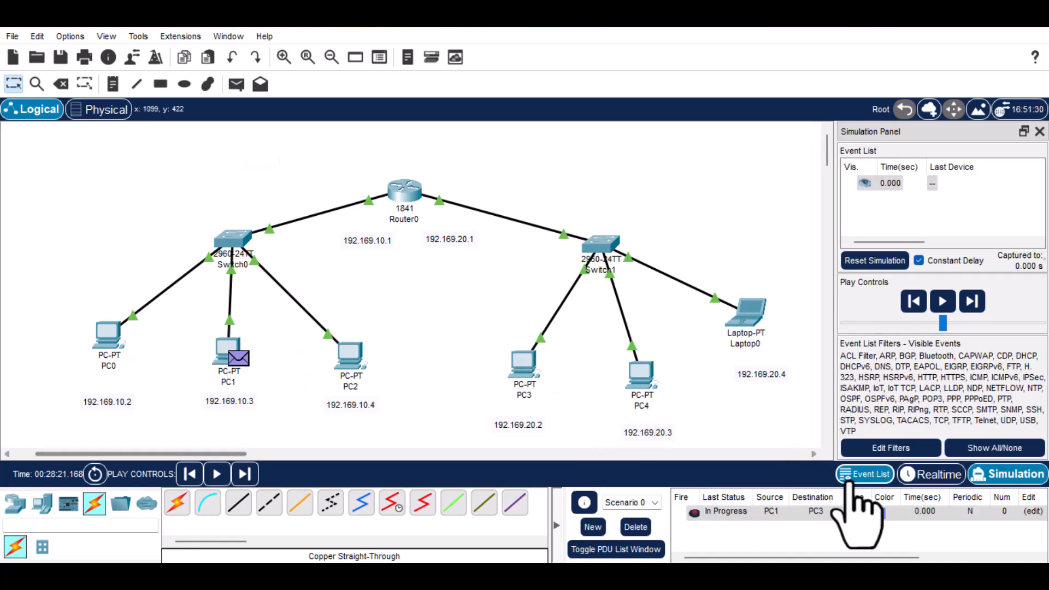
{"action": "left_click", "coordinate": [943, 301]}
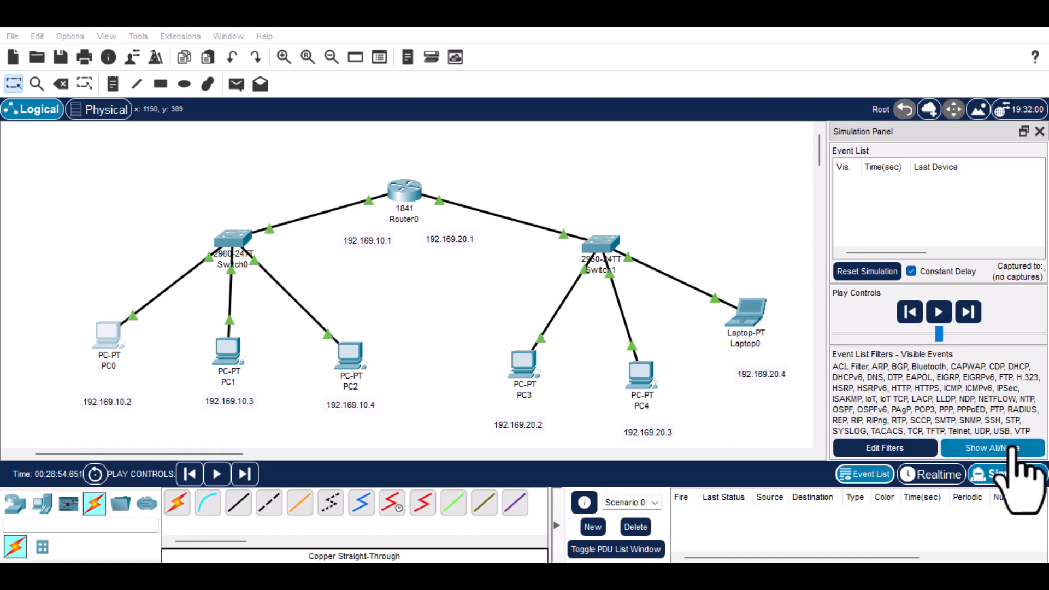
- Return to Realtime mode, set PC0's IPv4 default gateway to 192.169.10.1, and close its settings
{"action": "left_click", "coordinate": [925, 476]}
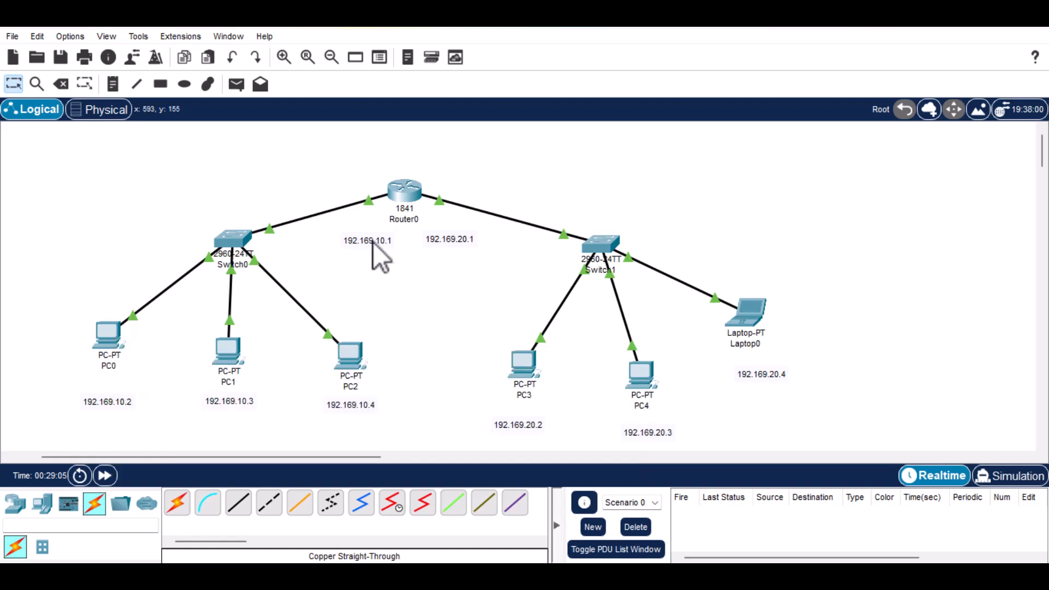
{"action": "left_click", "coordinate": [114, 333]}
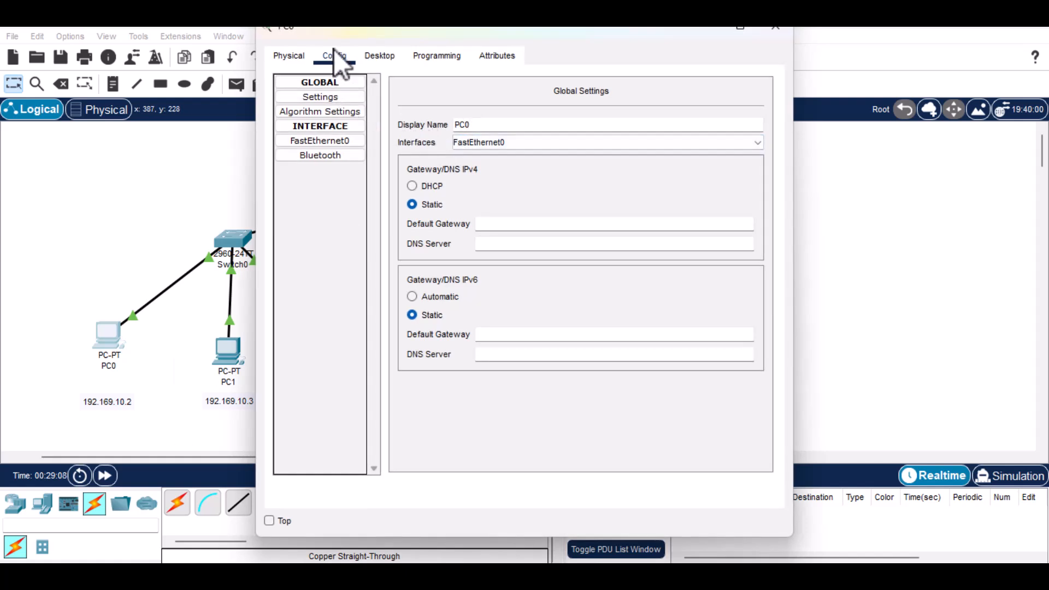
{"action": "left_click", "coordinate": [509, 223]}
{"action": "type", "text": "19"}
{"action": "type", "text": "2.169.10.1"}
{"action": "left_click", "coordinate": [539, 240]}
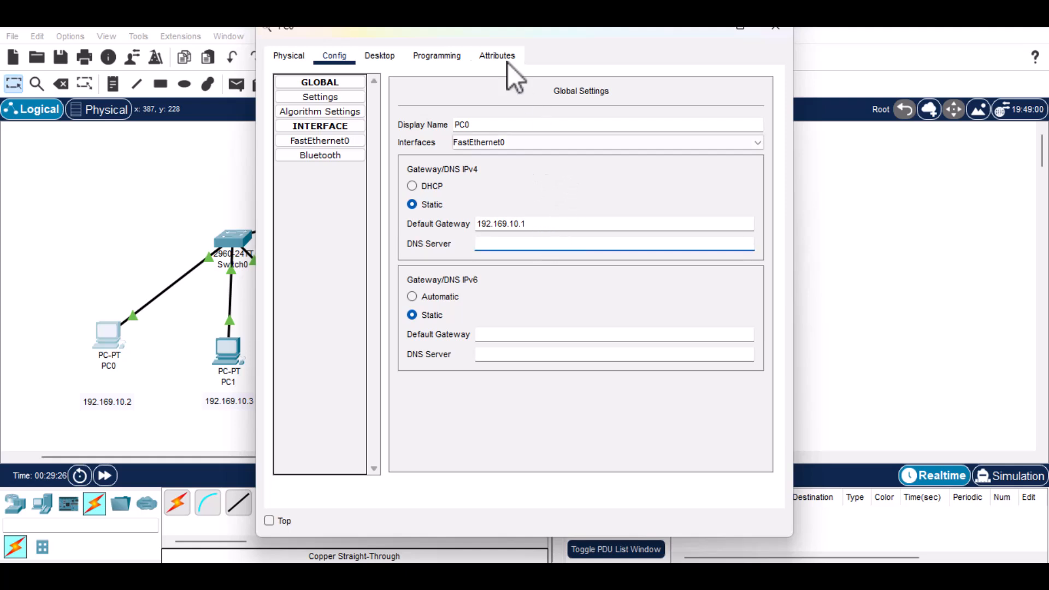
{"action": "left_click_drag", "start_coordinate": [490, 31], "coordinate": [454, 74]}
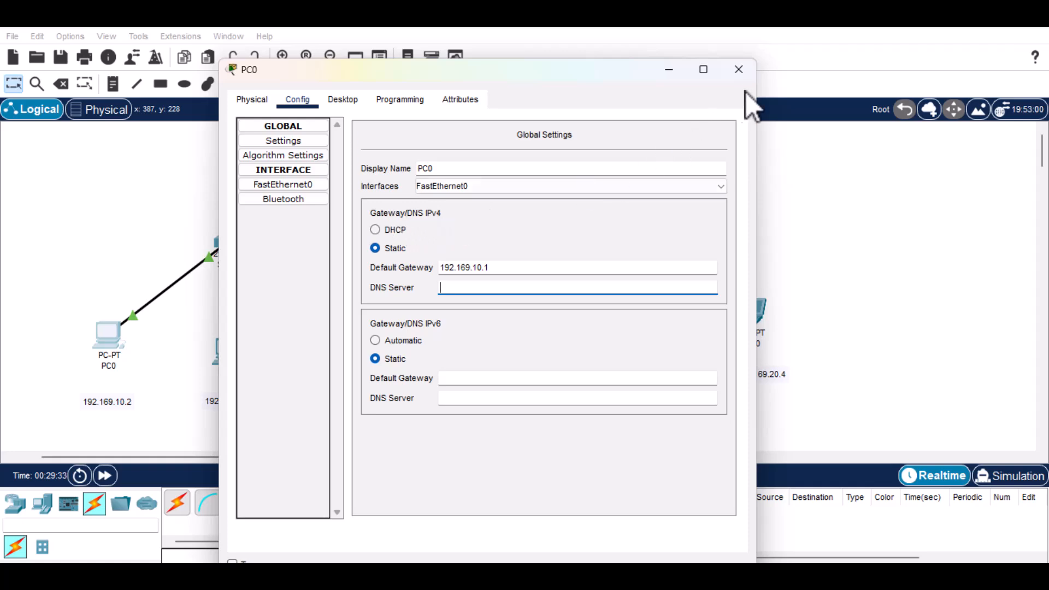
{"action": "left_click", "coordinate": [739, 70]}
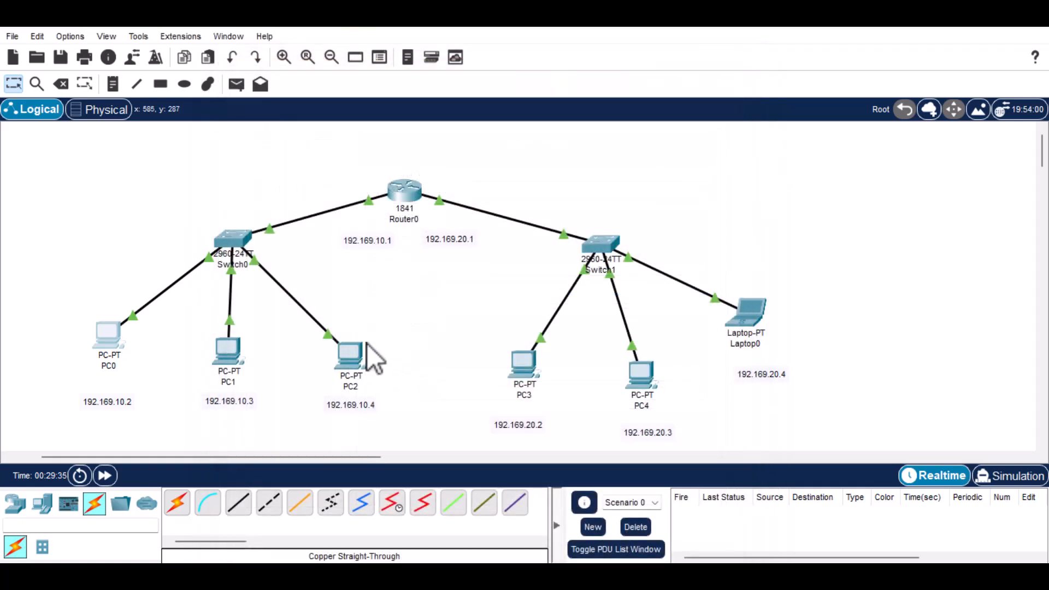
- Set PC1's IPv4 default gateway to 192.169.10.1, copy the address for reuse, and close the device settings
{"action": "left_click", "coordinate": [230, 351]}
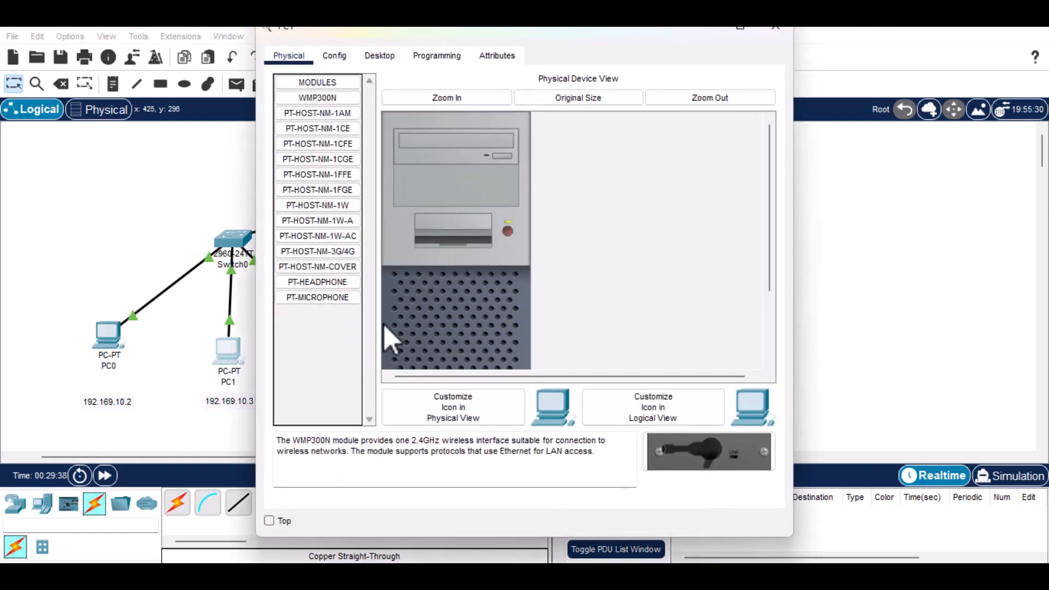
{"action": "left_click", "coordinate": [329, 56]}
{"action": "left_click", "coordinate": [495, 223]}
{"action": "type", "text": "192.169"}
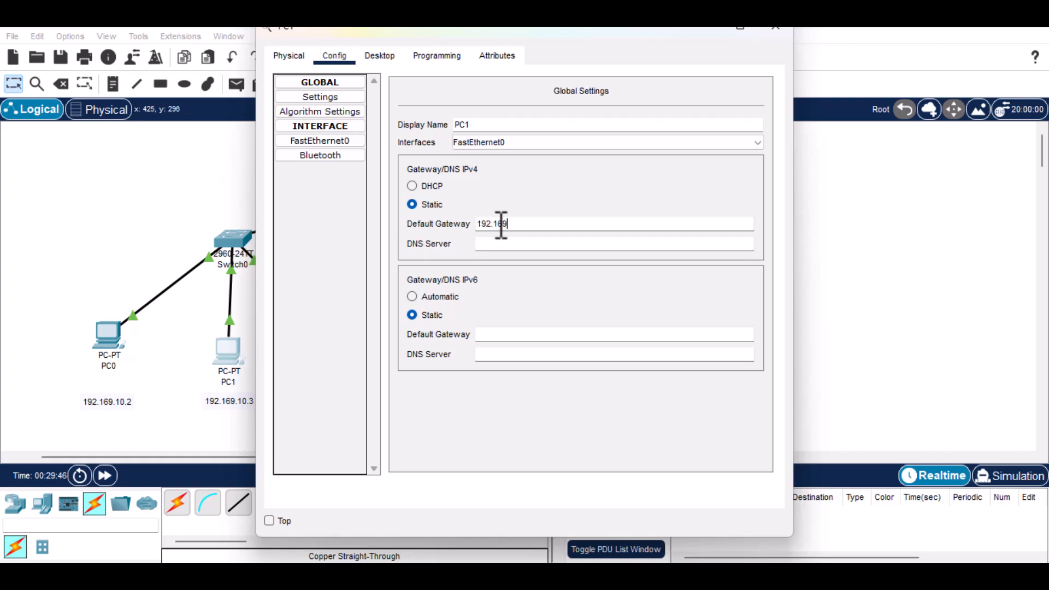
{"action": "type", "text": ".10.1"}
{"action": "double_click", "coordinate": [495, 229]}
{"action": "left_click_drag", "start_coordinate": [534, 35], "coordinate": [357, 102]}
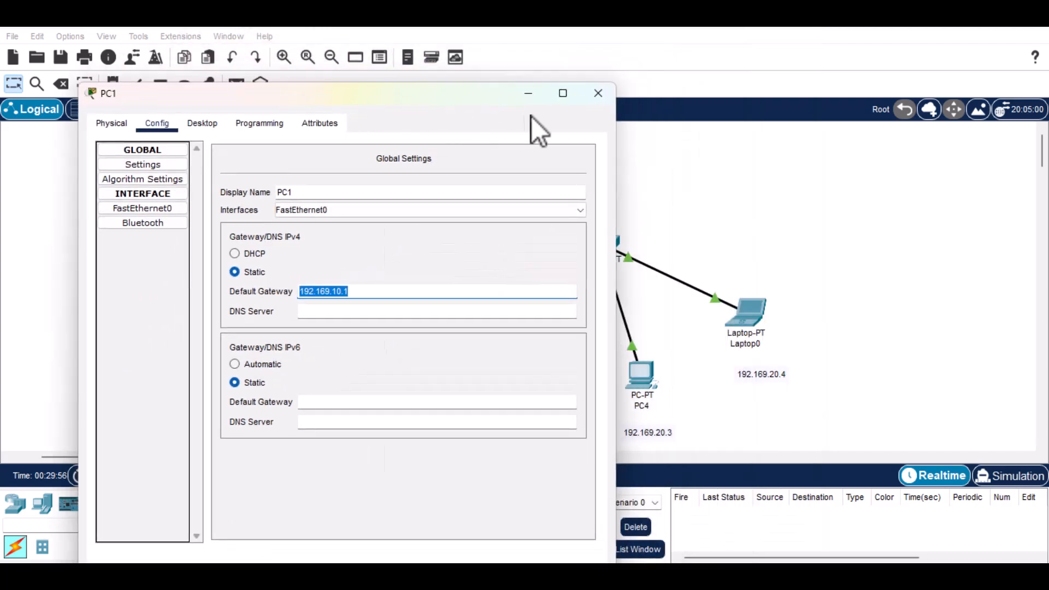
{"action": "left_click", "coordinate": [604, 97]}
- Set PC2's IPv4 default gateway to 192.169.10.1 and close the device settings
{"action": "left_click", "coordinate": [352, 356]}
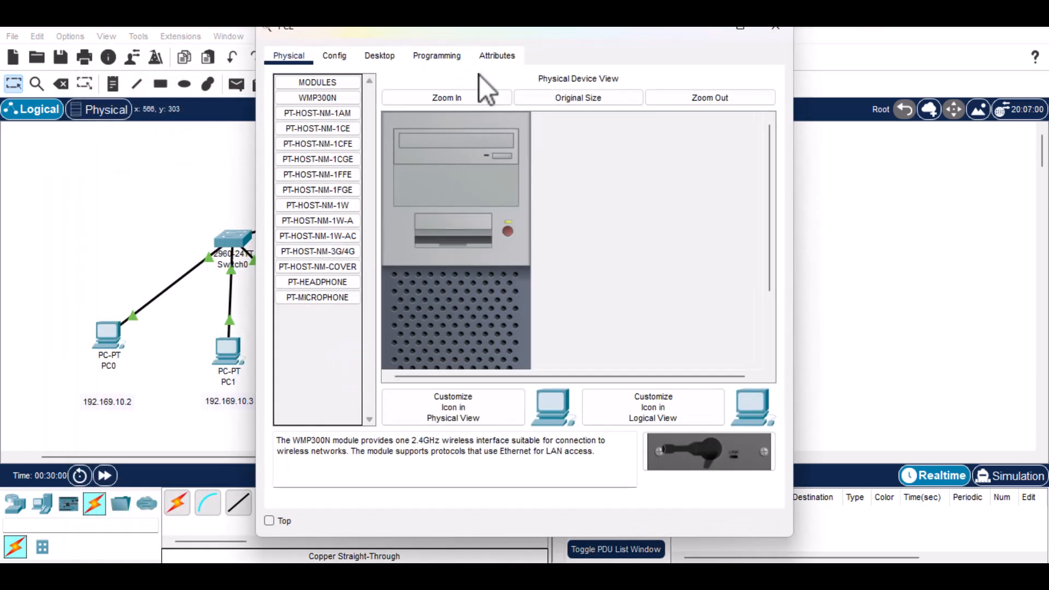
{"action": "left_click", "coordinate": [333, 59]}
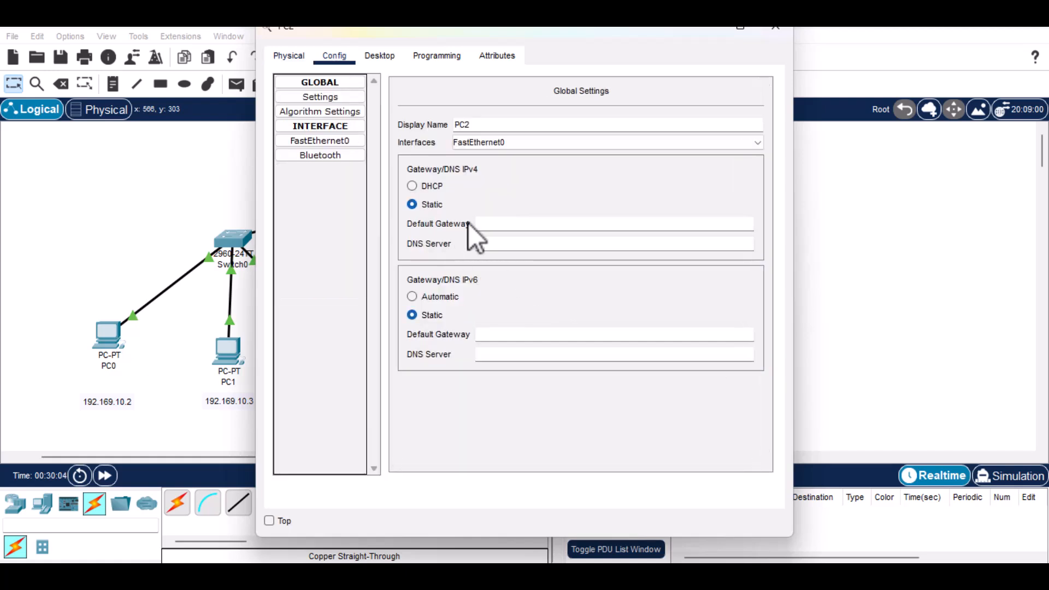
{"action": "left_click", "coordinate": [490, 224]}
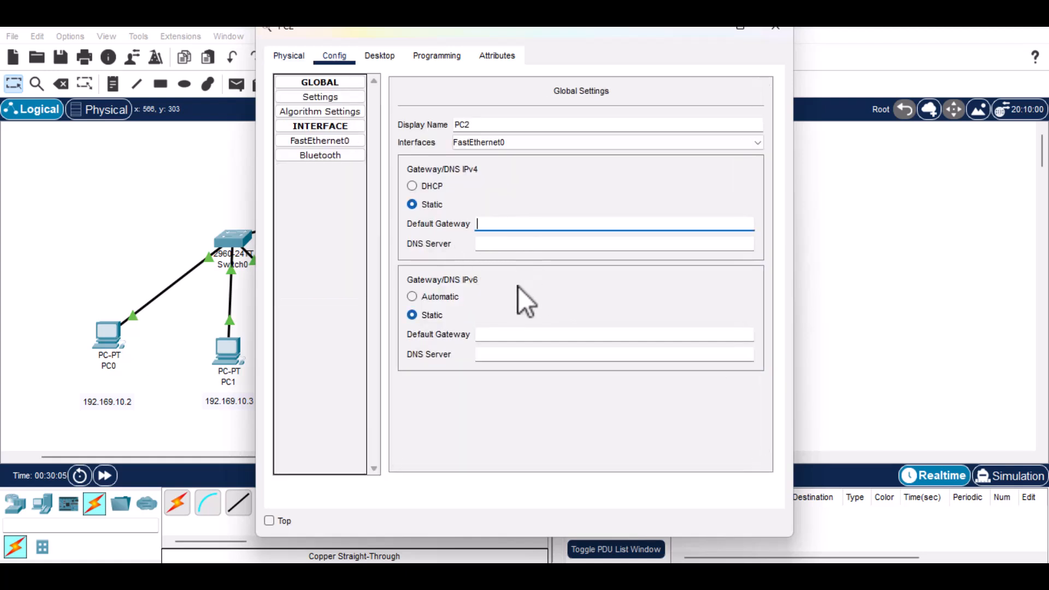
{"action": "type", "text": "192.169.10.1"}
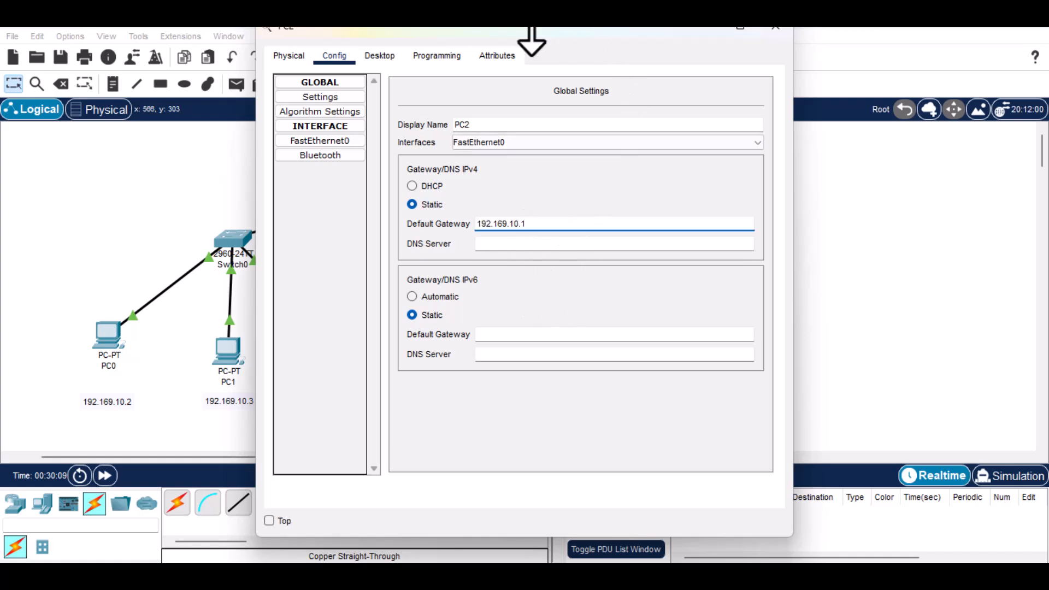
{"action": "left_click_drag", "start_coordinate": [517, 32], "coordinate": [406, 104]}
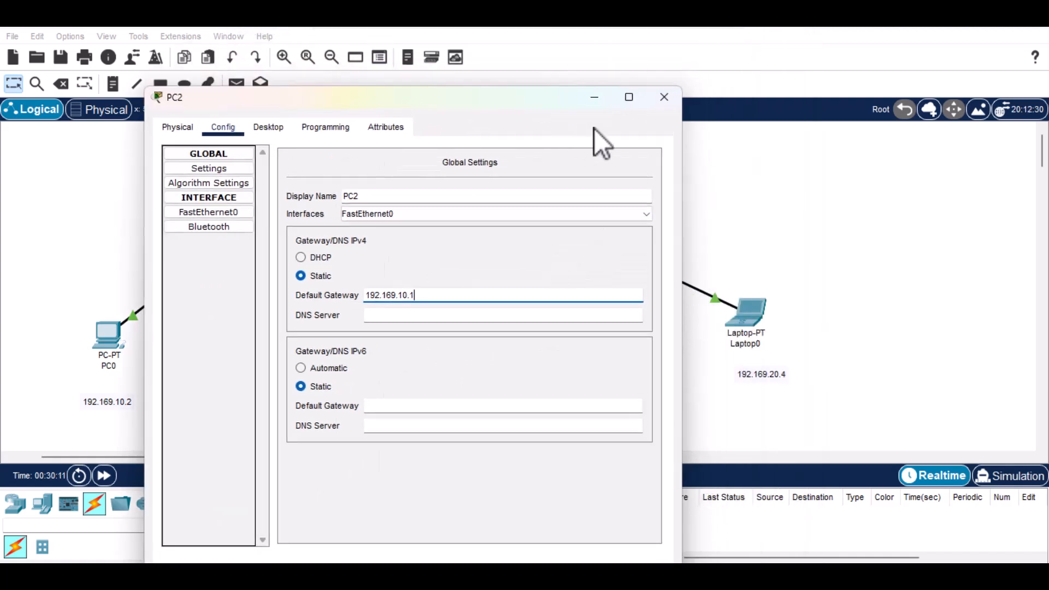
{"action": "left_click", "coordinate": [664, 99]}
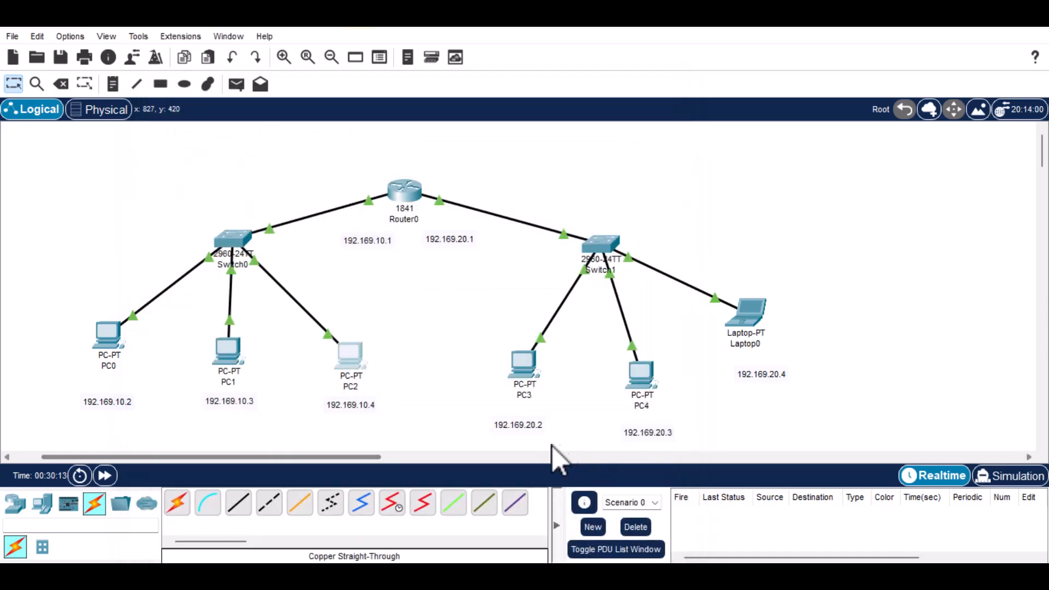
- Set PC3's IPv4 default gateway to 192.169.20.1, copy the address for reuse, and close the device settings
{"action": "left_click", "coordinate": [526, 365]}
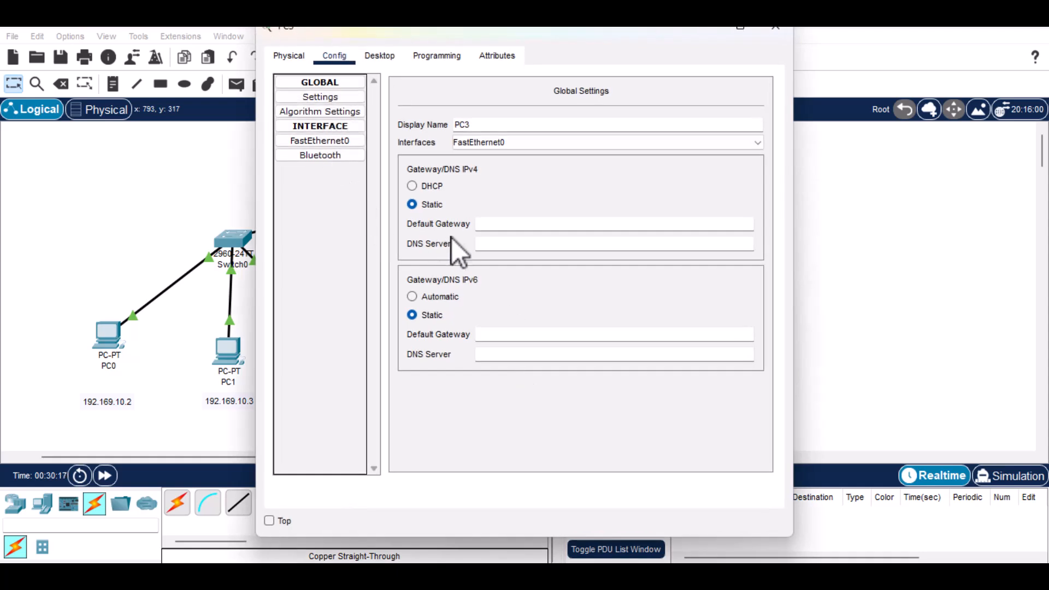
{"action": "right_click", "coordinate": [490, 225]}
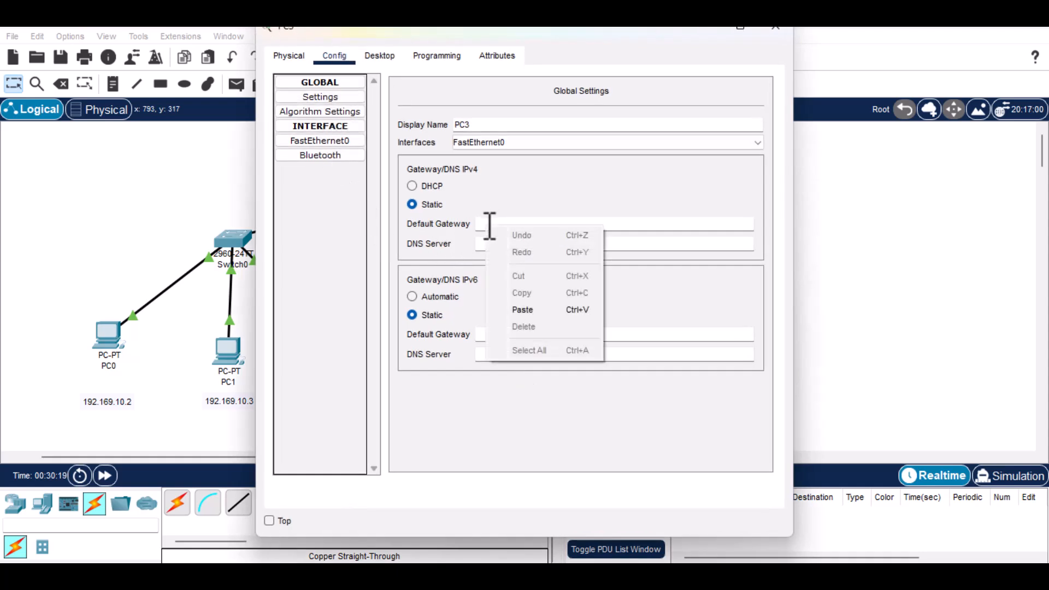
{"action": "left_click", "coordinate": [529, 314]}
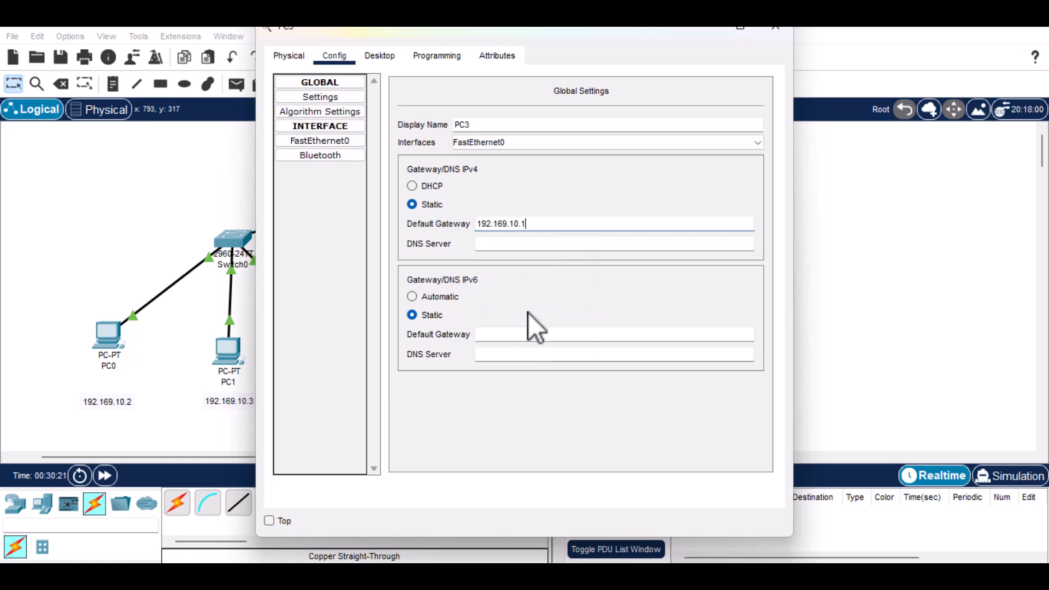
{"action": "left_click_drag", "start_coordinate": [483, 31], "coordinate": [418, 155]}
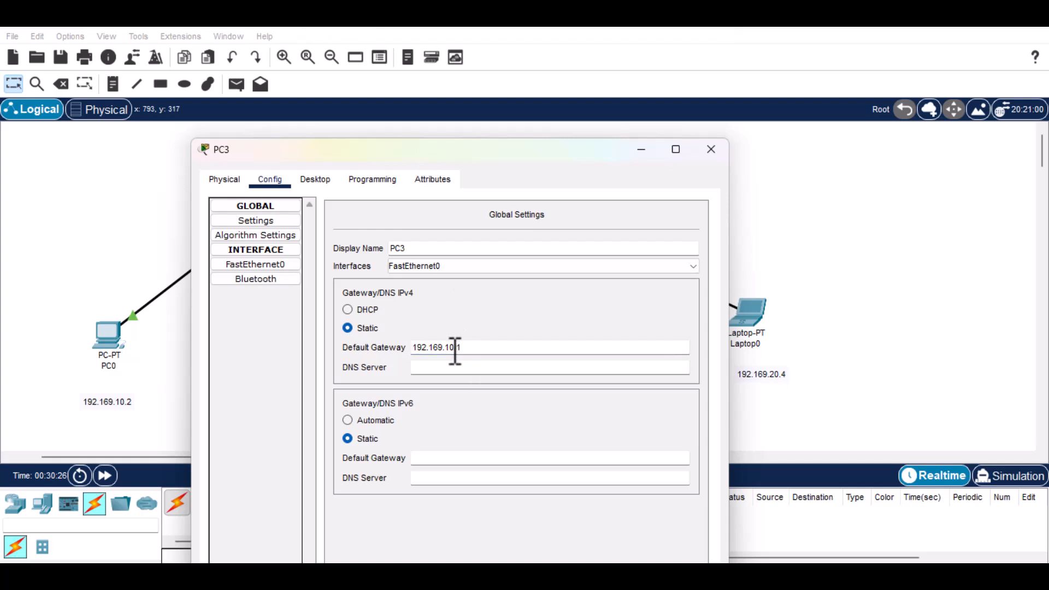
{"action": "left_click_drag", "start_coordinate": [449, 348], "coordinate": [445, 348]}
{"action": "type", "text": "2"}
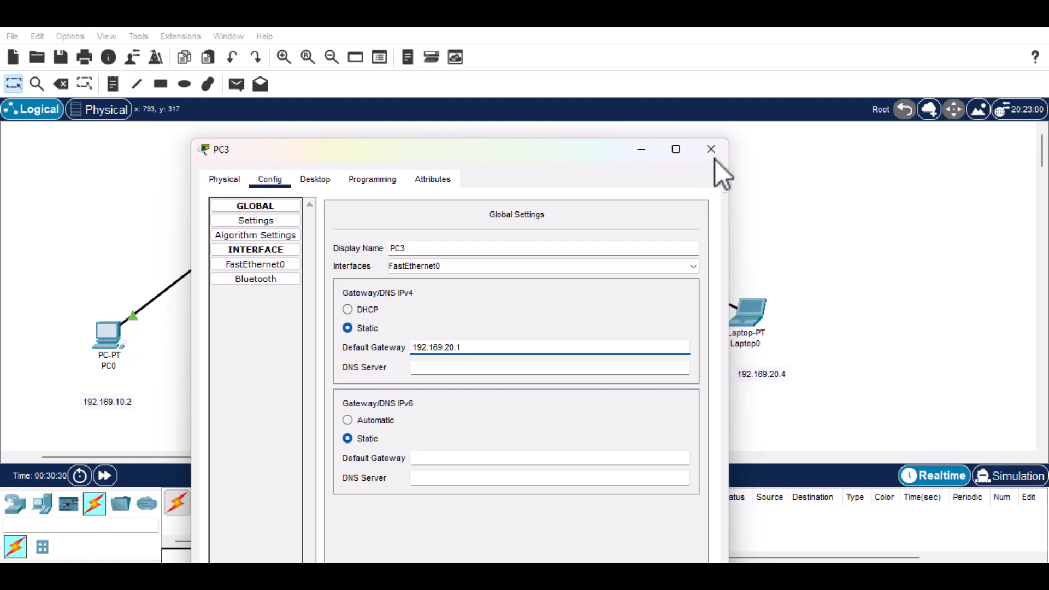
{"action": "key", "text": "ctrl+a"}
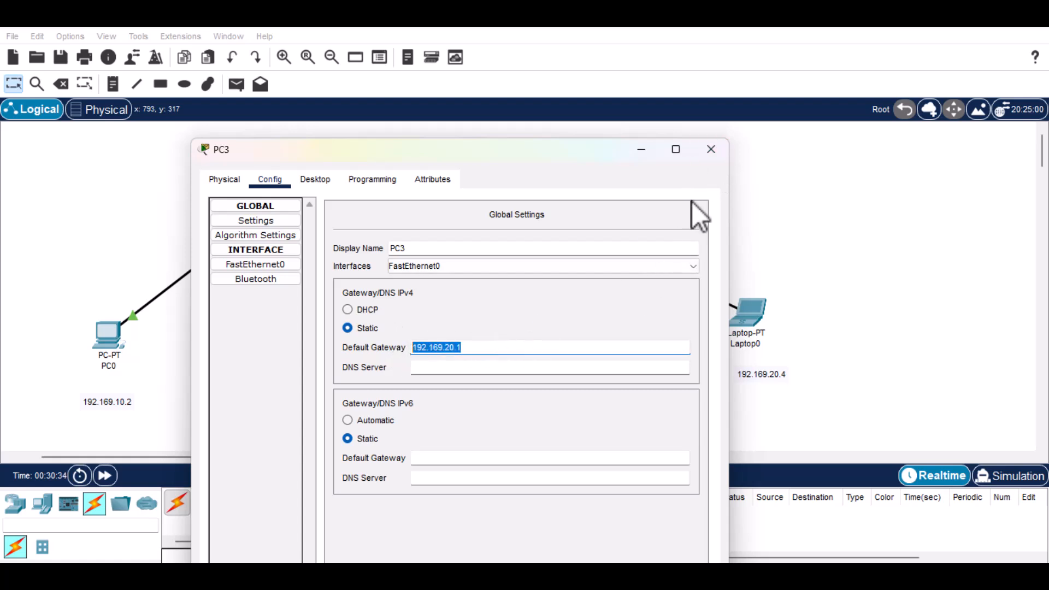
{"action": "left_click", "coordinate": [713, 149]}
- Set PC4's IPv4 default gateway to 192.169.20.1 and close the device settings
{"action": "left_click", "coordinate": [641, 376]}
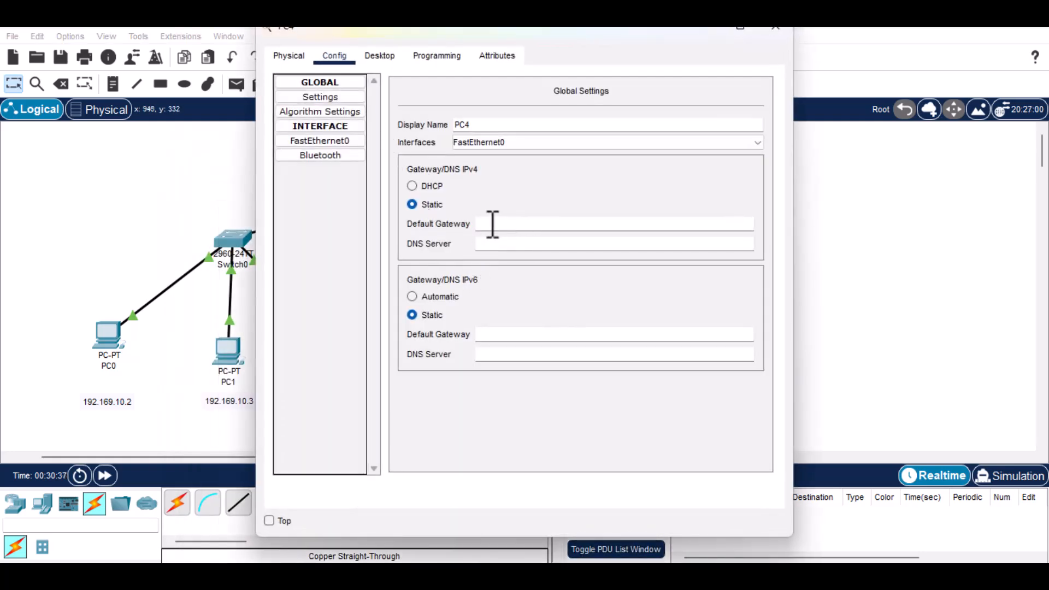
{"action": "left_click", "coordinate": [491, 225]}
{"action": "type", "text": "192.169.20.1"}
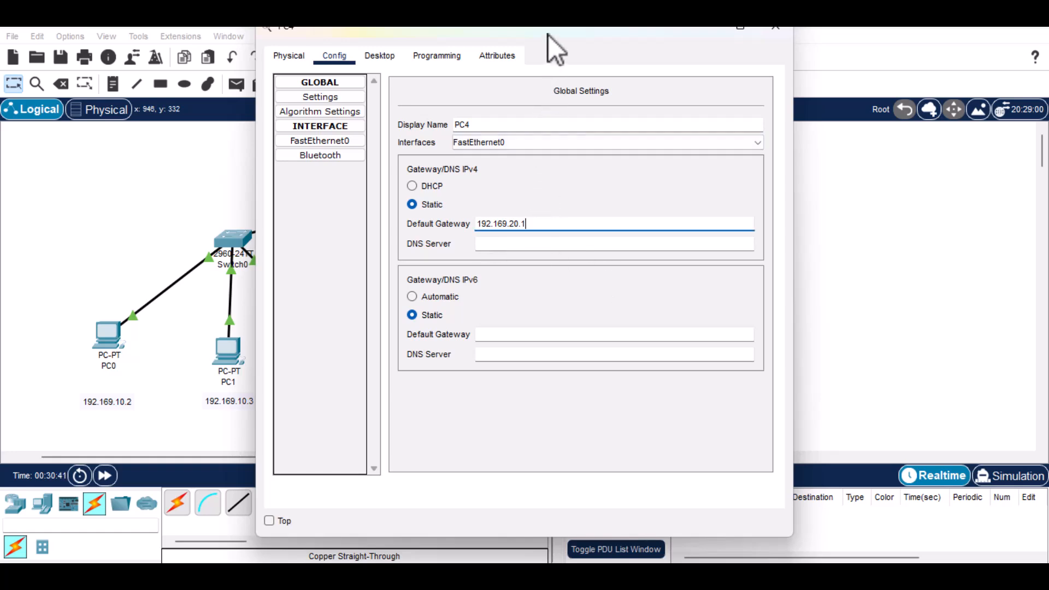
{"action": "left_click_drag", "start_coordinate": [549, 35], "coordinate": [406, 125]}
{"action": "left_click", "coordinate": [630, 114]}
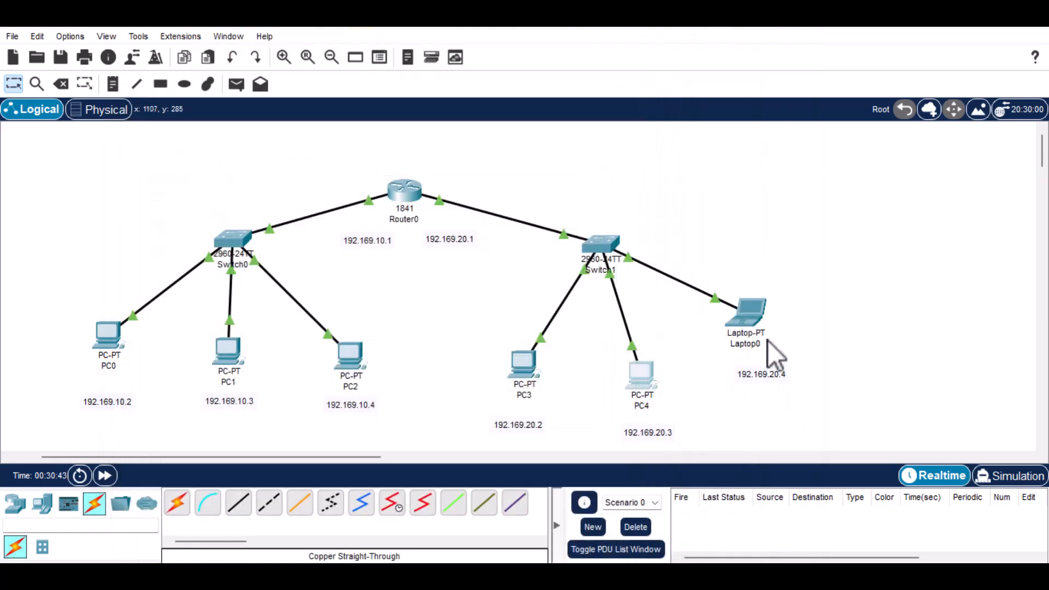
- Set Laptop0's IPv4 default gateway to 192.169.20.1 and close the device settings
{"action": "left_click", "coordinate": [746, 317]}
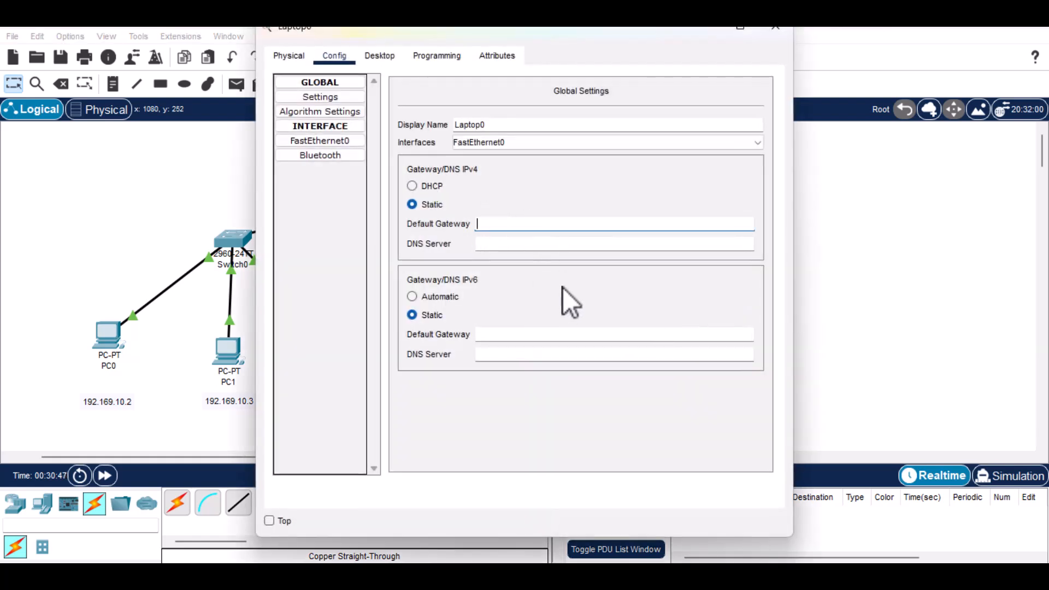
{"action": "type", "text": "192.169.20.1"}
{"action": "left_click_drag", "start_coordinate": [555, 35], "coordinate": [557, 90]}
{"action": "left_click", "coordinate": [661, 80]}
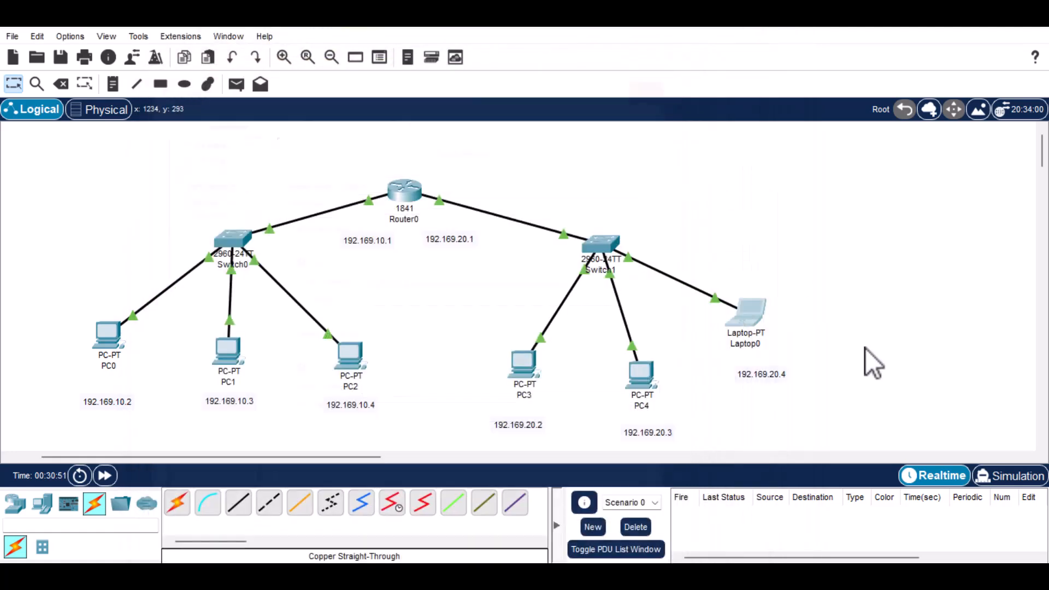
- In Simulation mode, play a simple PDU sent from PC0 to Laptop0 and delete its scenario
{"action": "key", "text": "shift+s"}
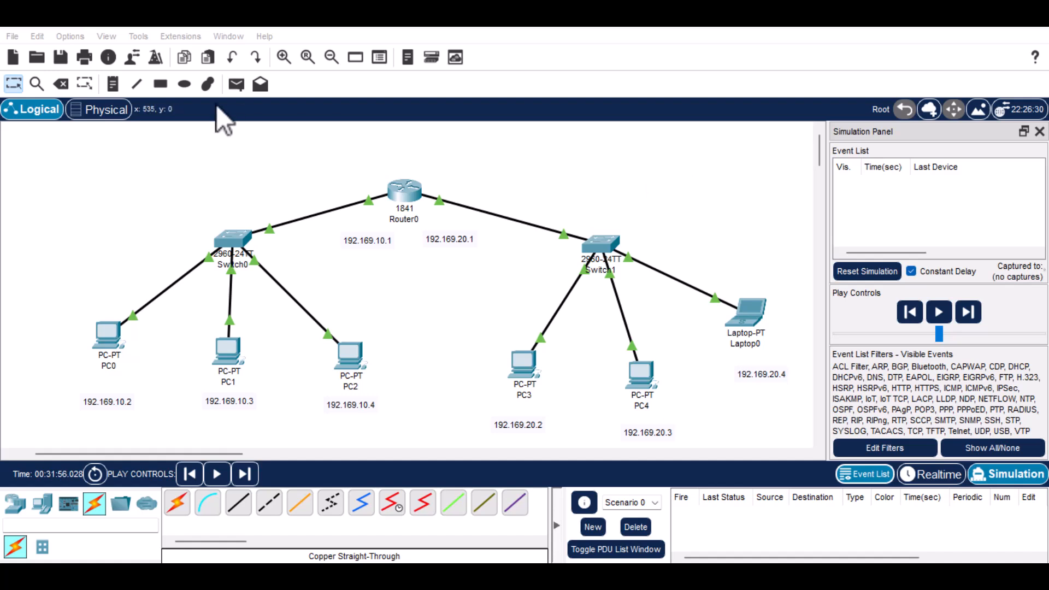
{"action": "left_click", "coordinate": [236, 85]}
{"action": "left_click", "coordinate": [107, 336]}
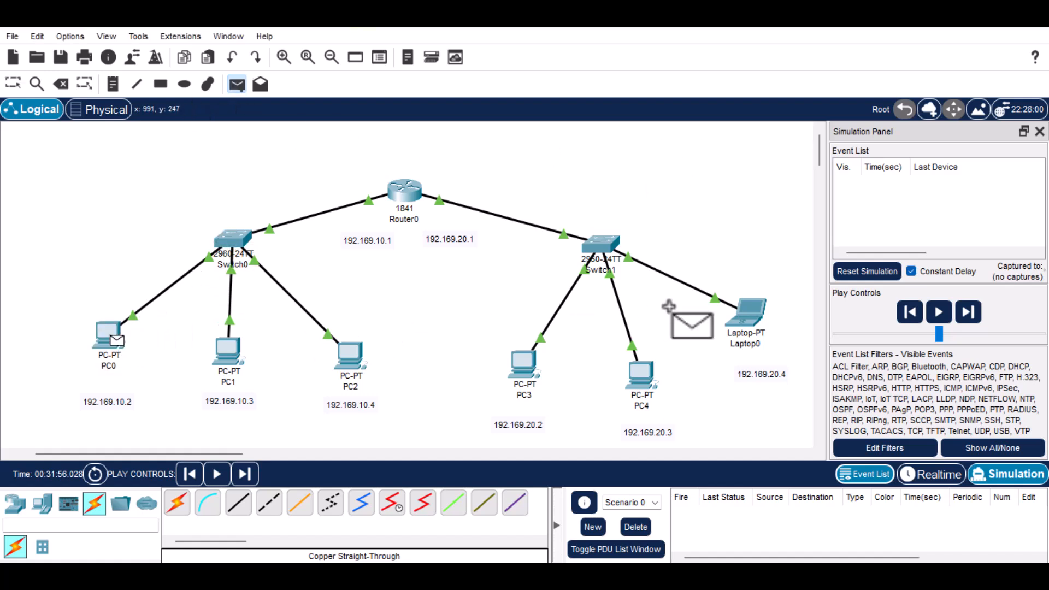
{"action": "left_click", "coordinate": [748, 313]}
{"action": "left_click", "coordinate": [943, 301]}
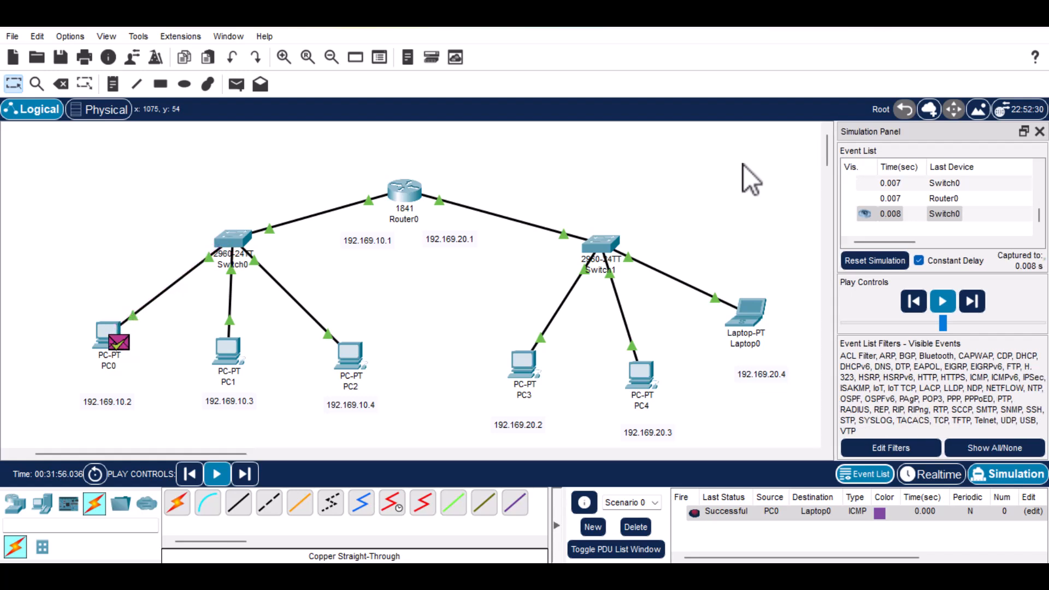
{"action": "left_click", "coordinate": [694, 513]}
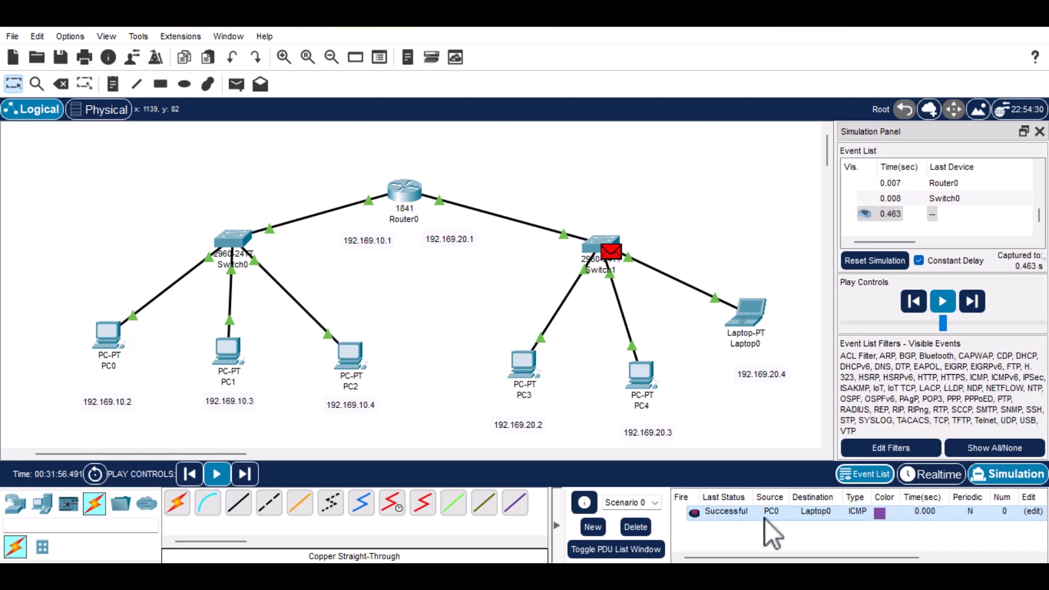
{"action": "left_click", "coordinate": [636, 528]}
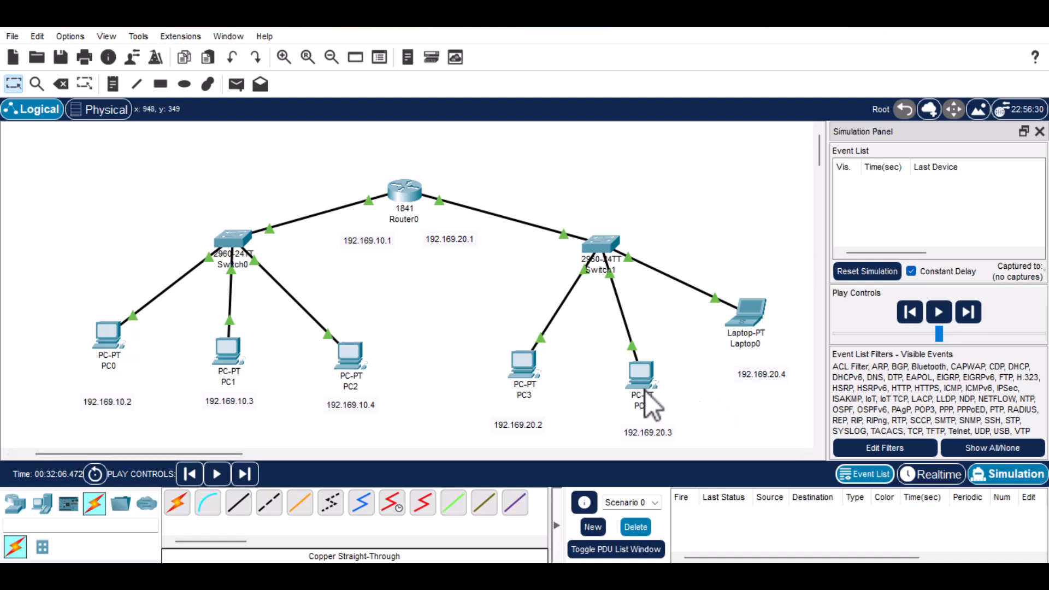
- Set PC4's IPv4 default gateway to the mismatched address 192.169.30.1 and close the device settings
{"action": "mouse_move", "coordinate": [643, 387]}
{"action": "left_click", "coordinate": [647, 382]}
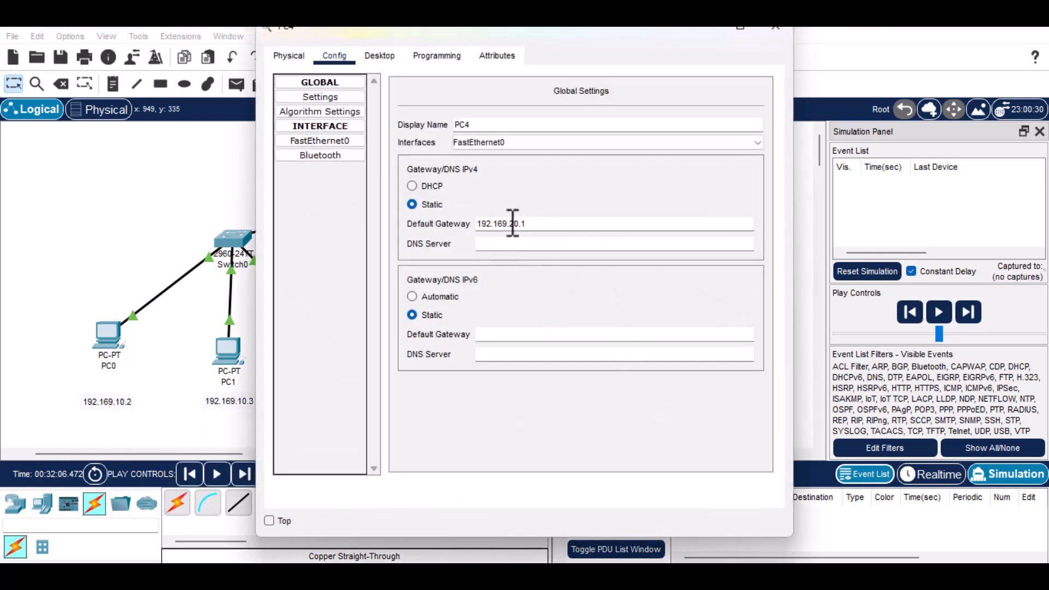
{"action": "left_click_drag", "start_coordinate": [513, 224], "coordinate": [509, 224]}
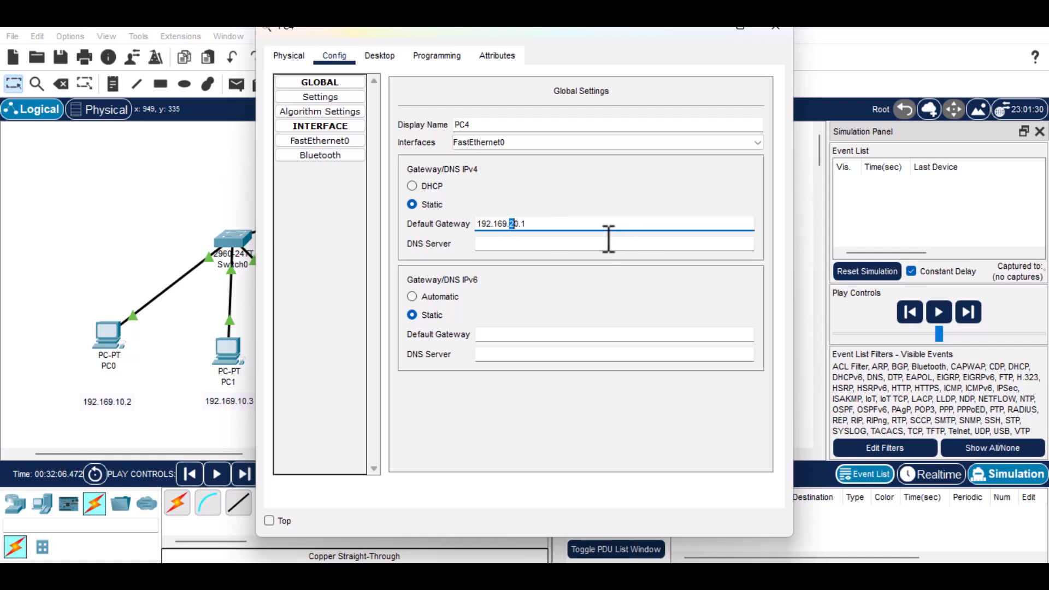
{"action": "type", "text": "3"}
{"action": "left_click_drag", "start_coordinate": [546, 35], "coordinate": [435, 89]}
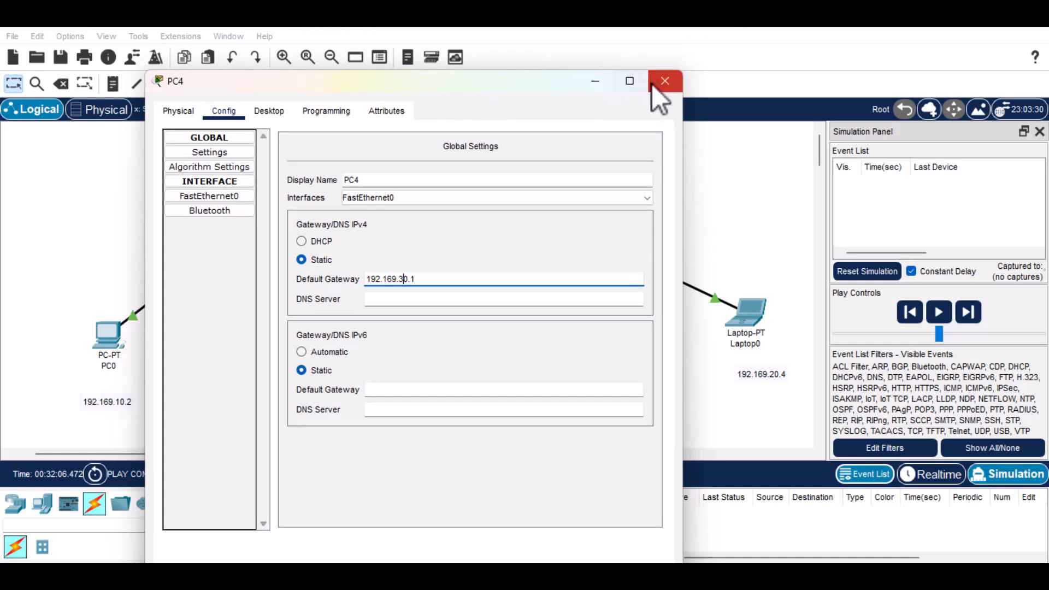
{"action": "left_click", "coordinate": [666, 84]}
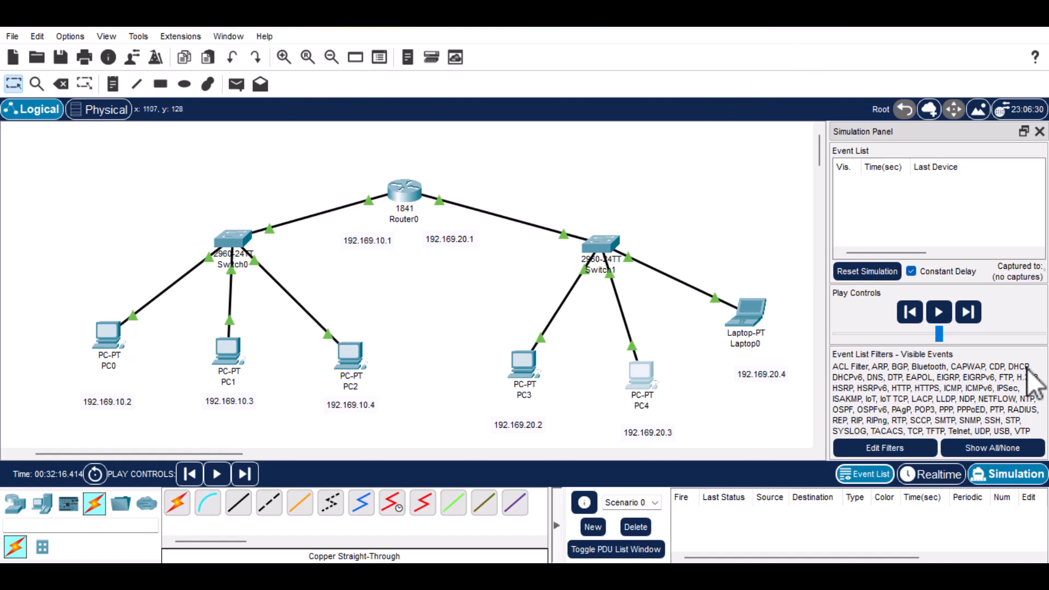
- Create a new PDU scenario and add a simple PDU from PC1 to PC4
{"action": "left_click", "coordinate": [593, 527]}
{"action": "left_click", "coordinate": [237, 85]}
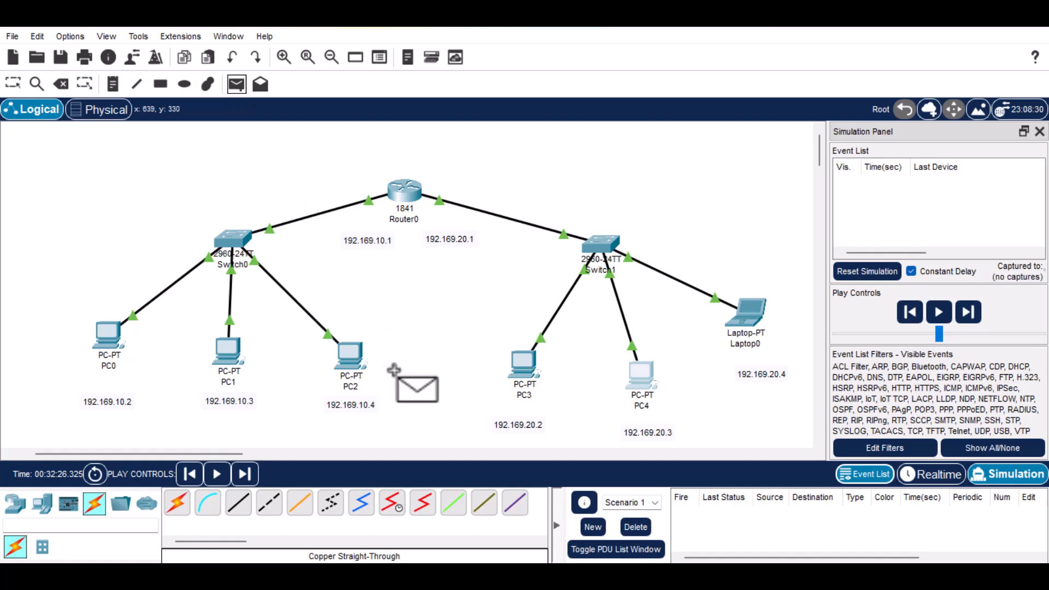
{"action": "left_click", "coordinate": [638, 372]}
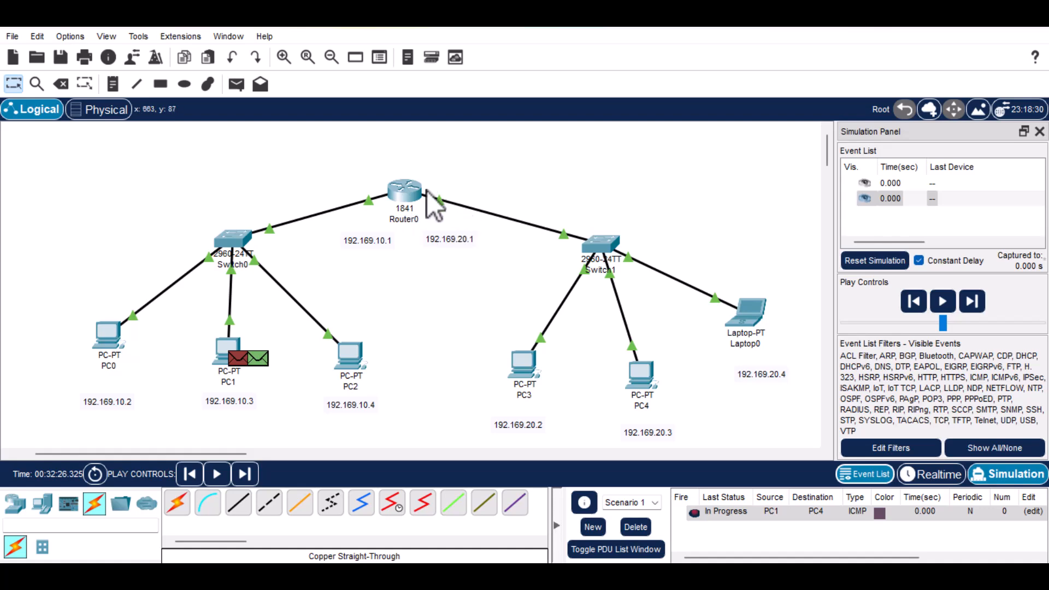
- Check the IPv4 default gateway configured on PC4 and close the device settings
{"action": "left_click", "coordinate": [645, 380]}
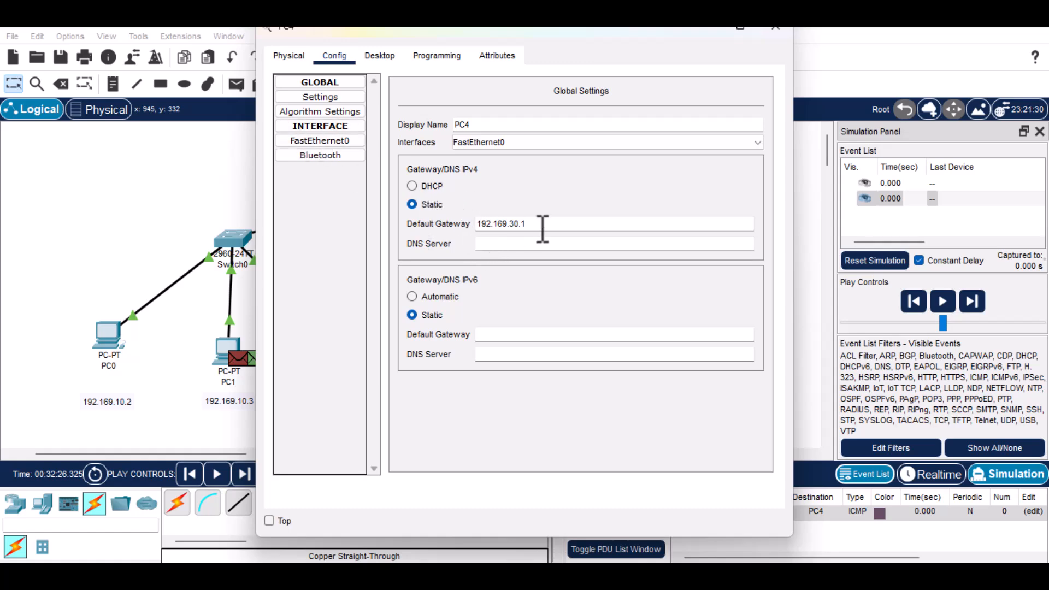
{"action": "left_click_drag", "start_coordinate": [543, 37], "coordinate": [512, 59]}
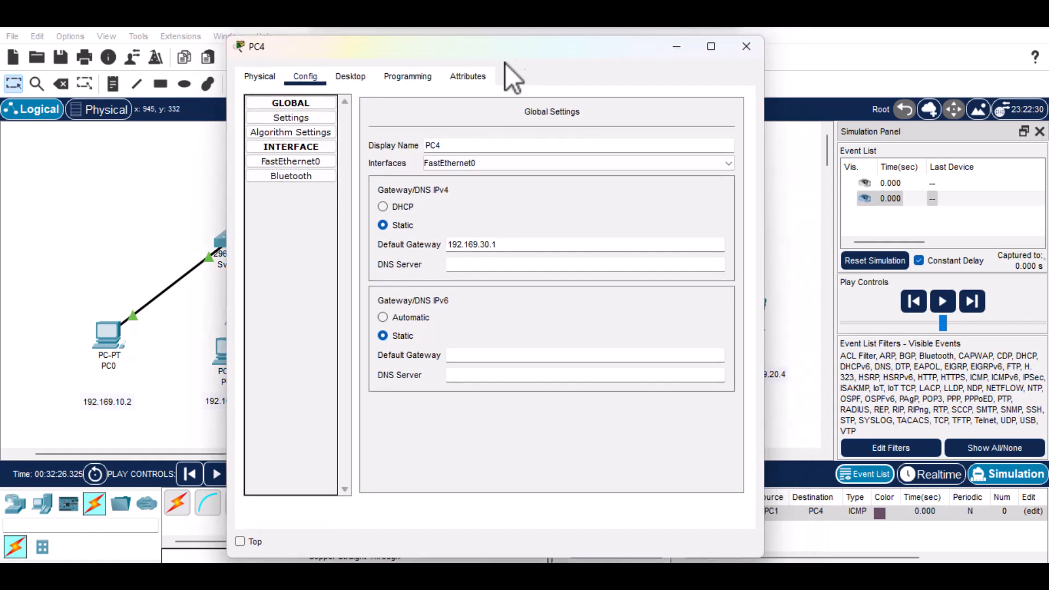
{"action": "left_click", "coordinate": [677, 99]}
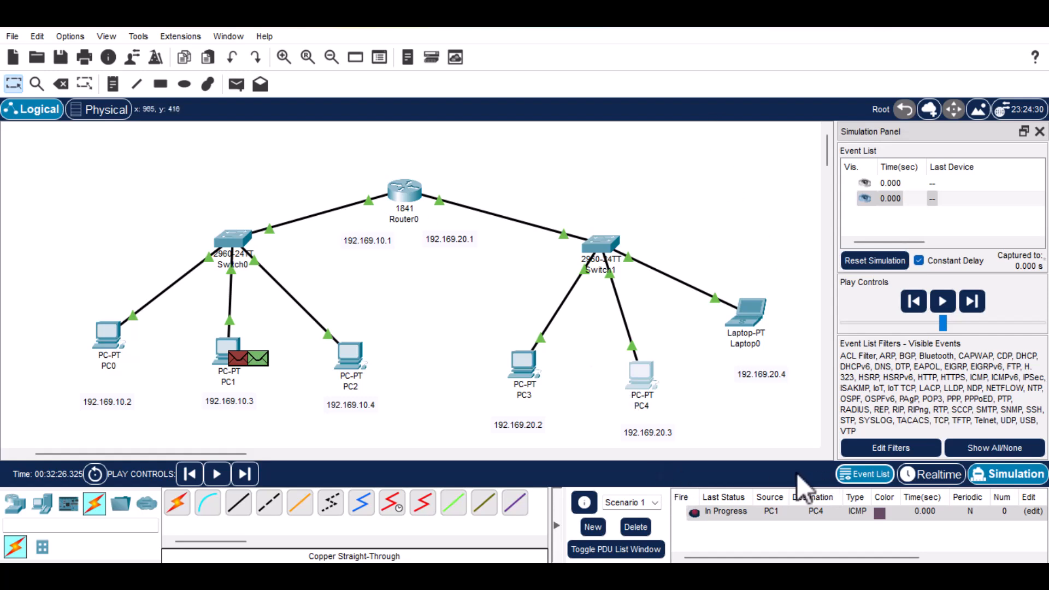
- Play the simulation of the PDU from PC1 to PC4 and delete Scenario 1
{"action": "left_click", "coordinate": [943, 301]}
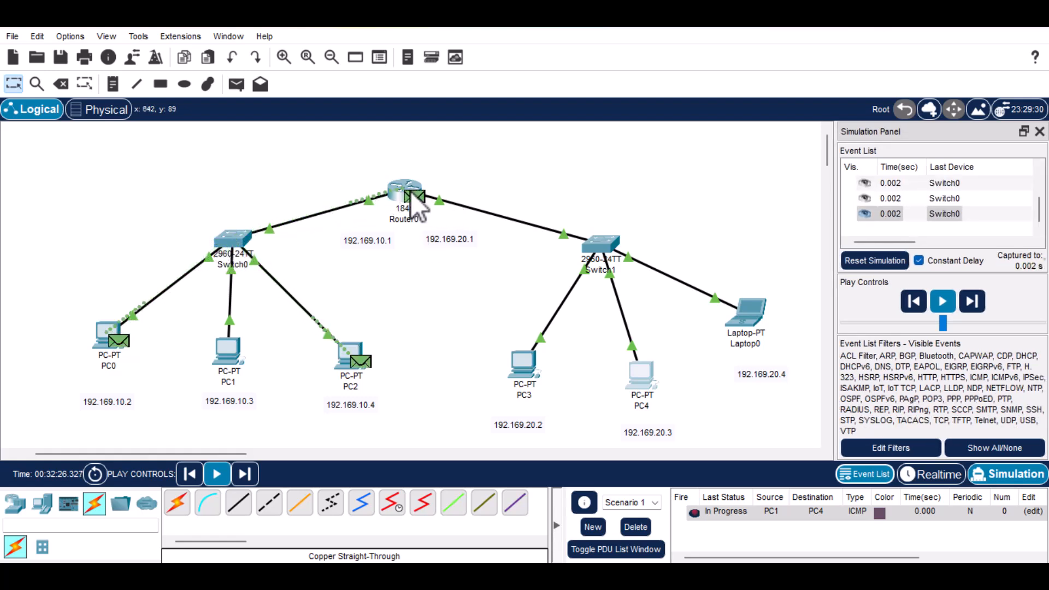
{"action": "mouse_move", "coordinate": [411, 191]}
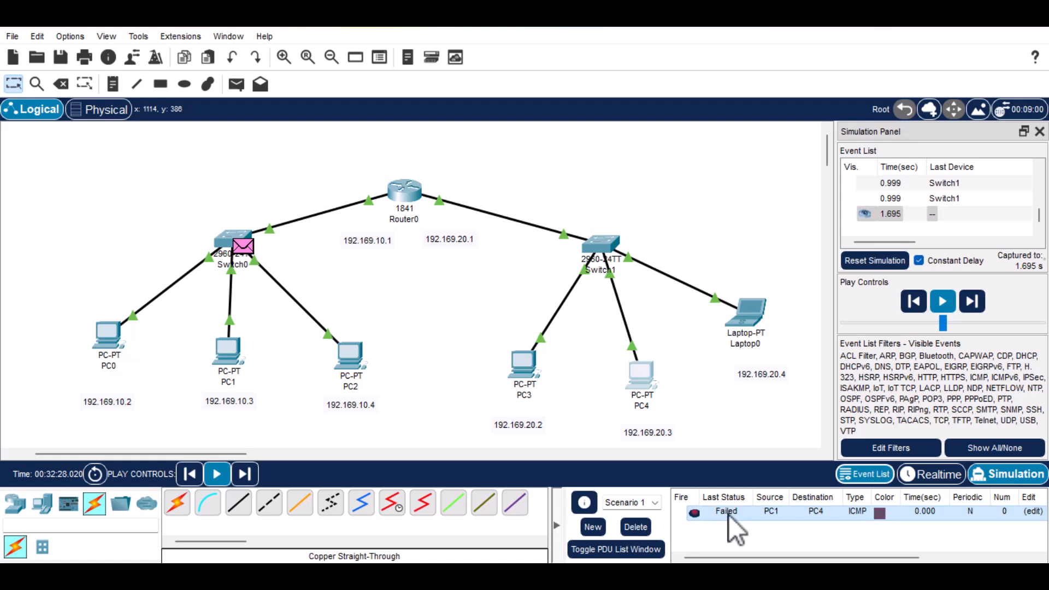
{"action": "left_click", "coordinate": [632, 528]}
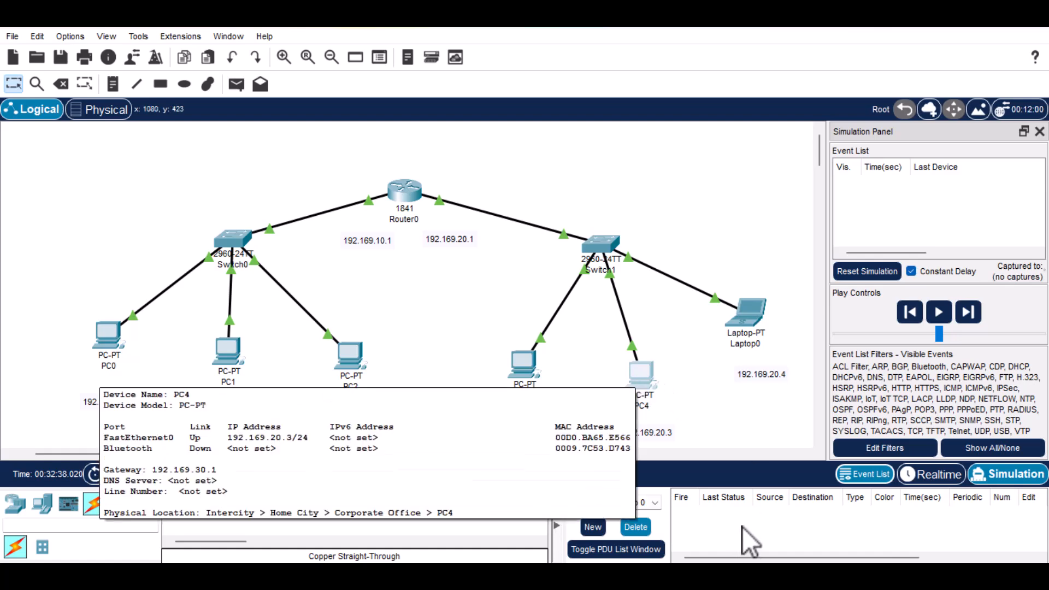
- Correct PC4's IPv4 default gateway to 192.169.20.1 and close the device settings
{"action": "left_click", "coordinate": [646, 380]}
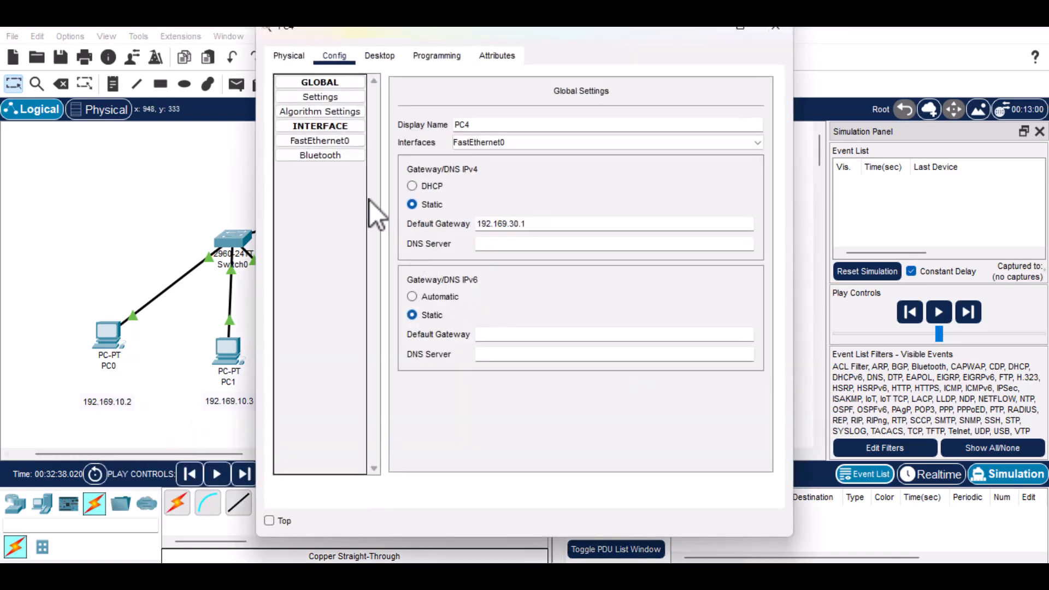
{"action": "left_click_drag", "start_coordinate": [514, 223], "coordinate": [510, 224]}
{"action": "type", "text": "2"}
{"action": "left_click_drag", "start_coordinate": [526, 31], "coordinate": [454, 111]}
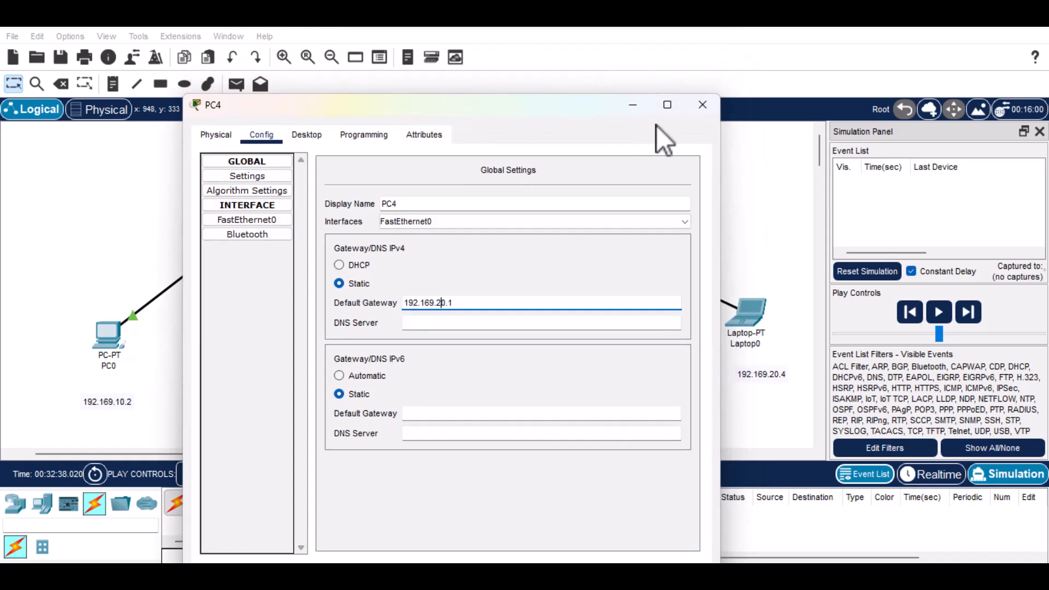
{"action": "left_click", "coordinate": [704, 107]}
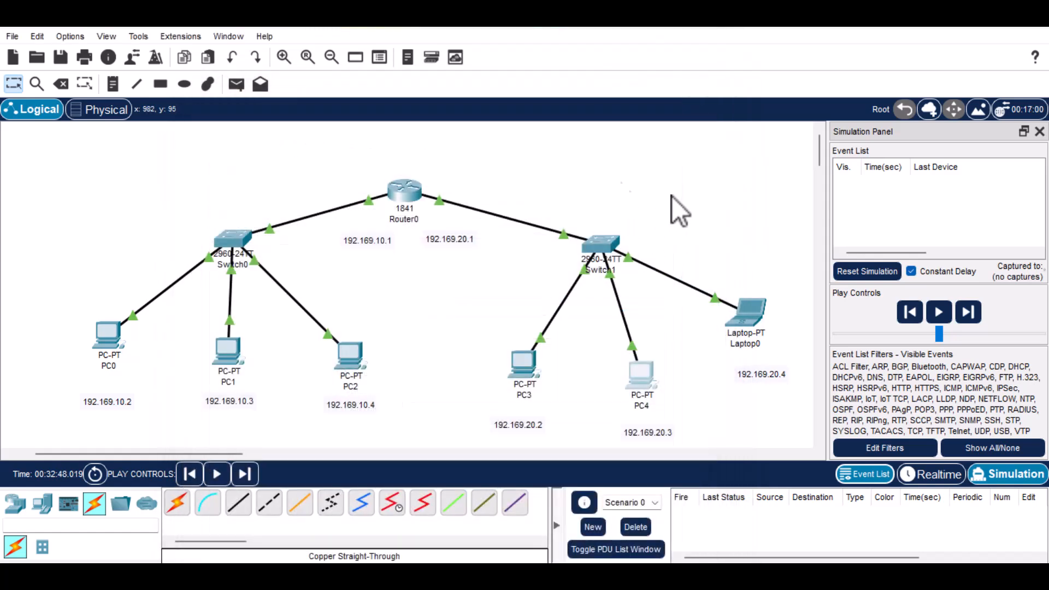
- Send a simple PDU from PC1 to PC4 again, play the simulation, and delete its scenario
{"action": "left_click", "coordinate": [236, 84]}
{"action": "left_click", "coordinate": [227, 351]}
{"action": "left_click", "coordinate": [637, 372]}
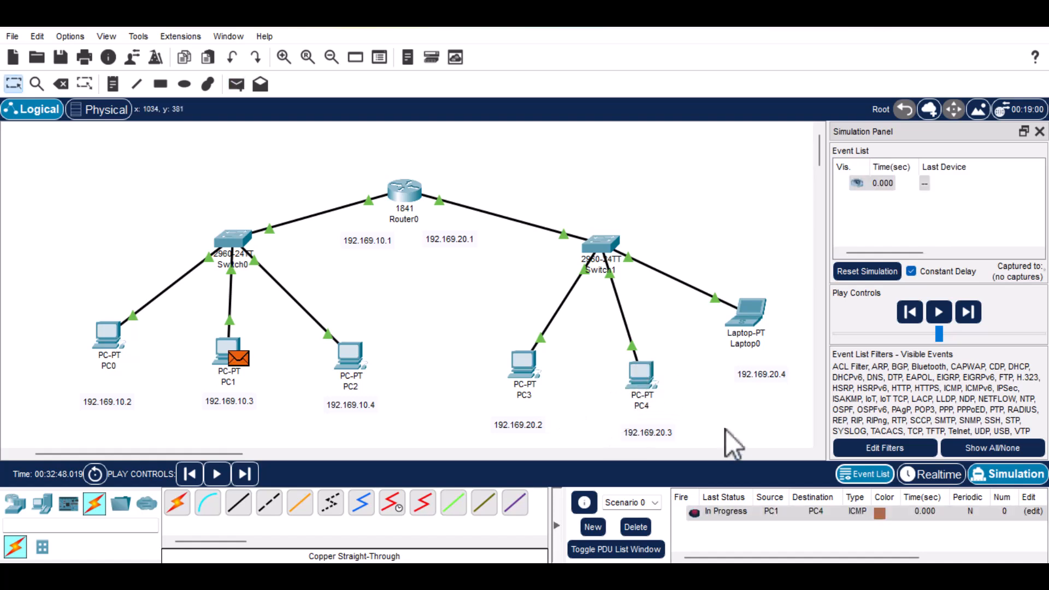
{"action": "left_click", "coordinate": [942, 301]}
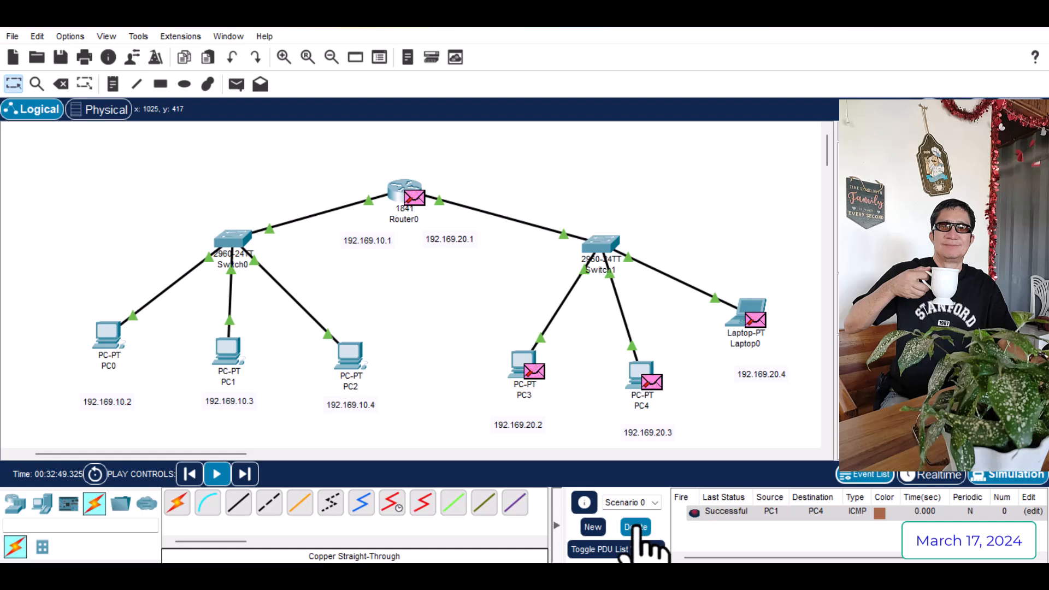
{"action": "left_click", "coordinate": [637, 527]}
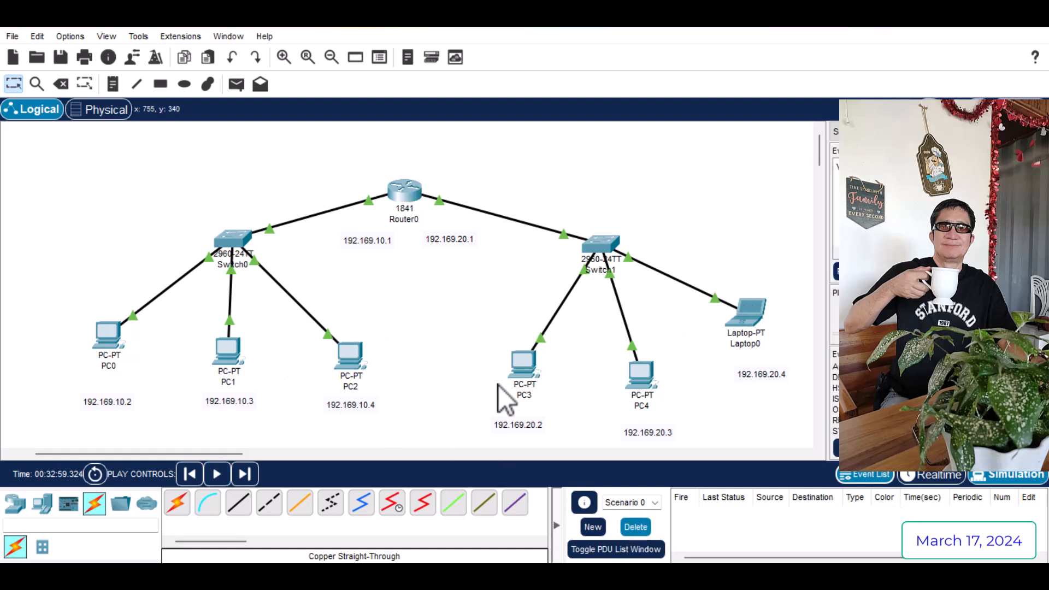